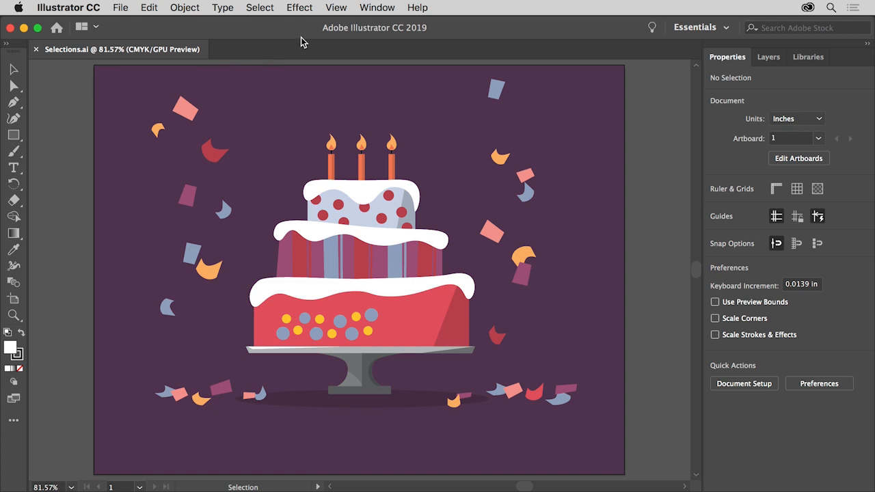
# - Select a dark red dot on the cake's top tier and extend the selection to all objects with the same fill color
pyautogui.click(342, 13)
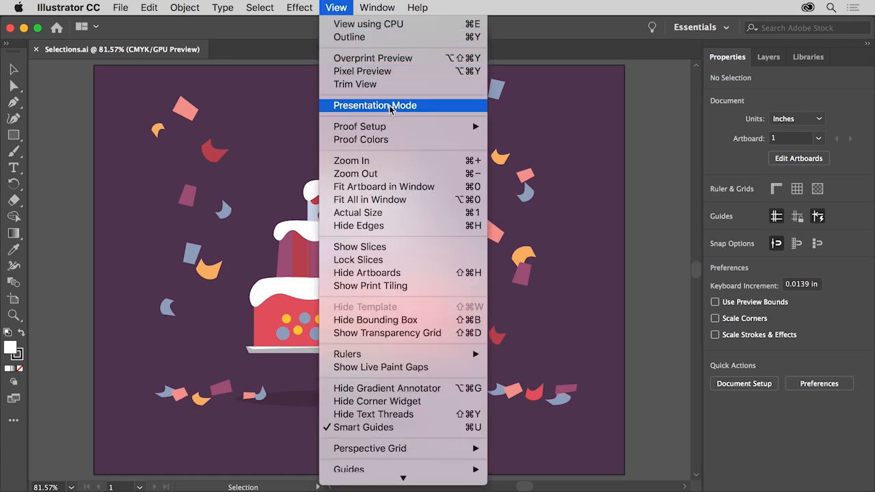
pyautogui.click(430, 202)
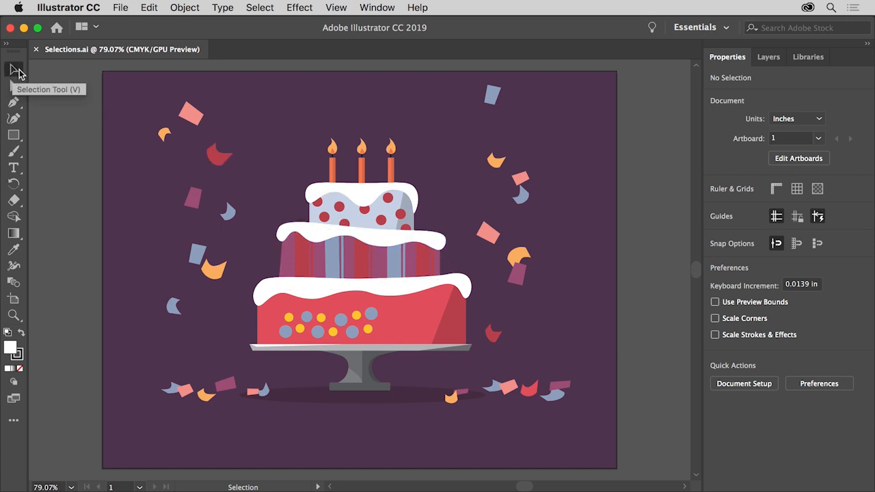
pyautogui.click(379, 221)
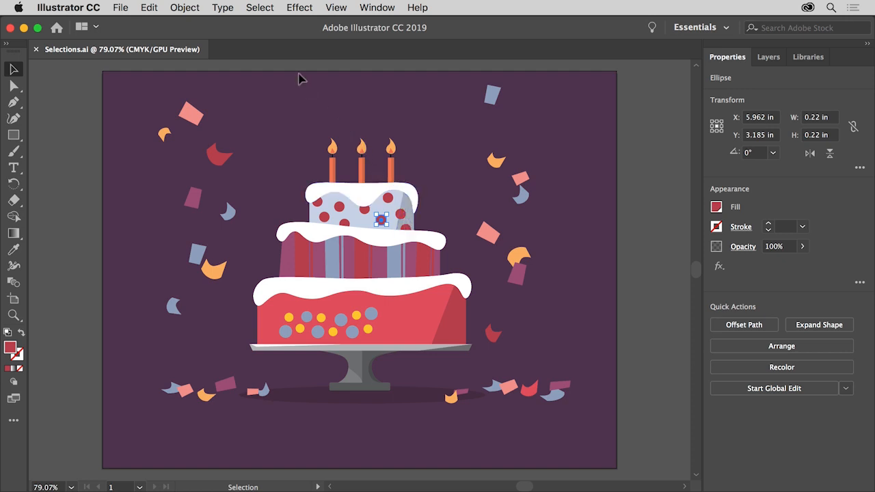
pyautogui.click(269, 9)
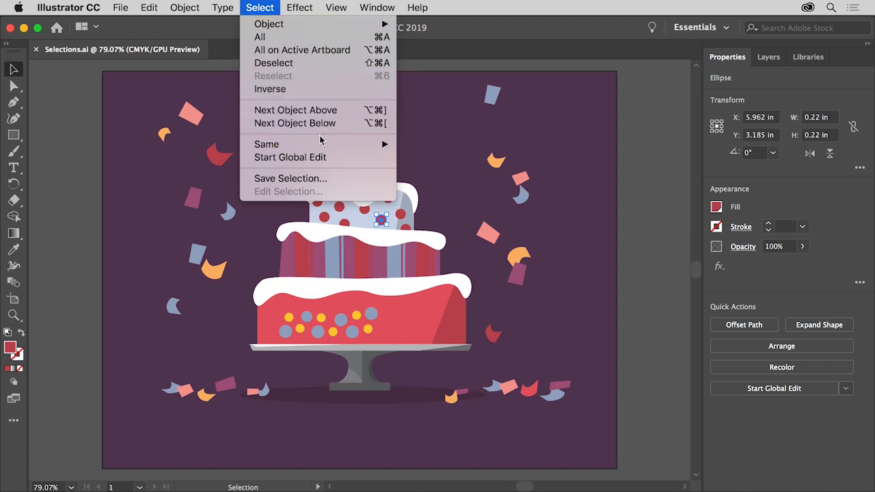
pyautogui.moveTo(332, 144)
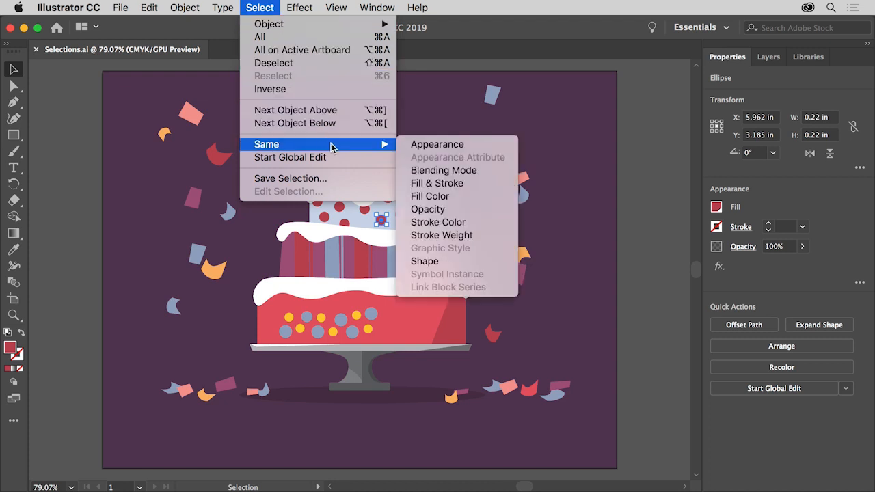
pyautogui.click(477, 197)
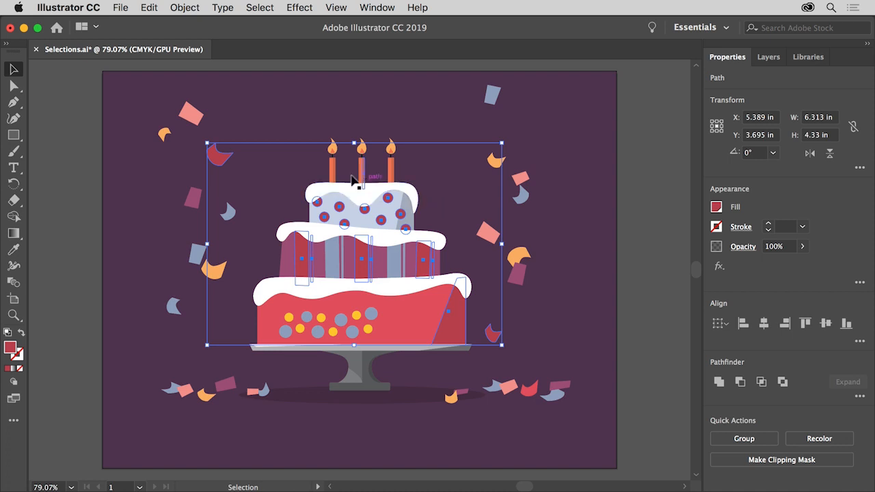
# - Remove the two dark red confetti pieces and the bottom tier's dark red shading from the selection
pyautogui.keyDown('shift'); pyautogui.click(218, 160); pyautogui.keyUp('shift')
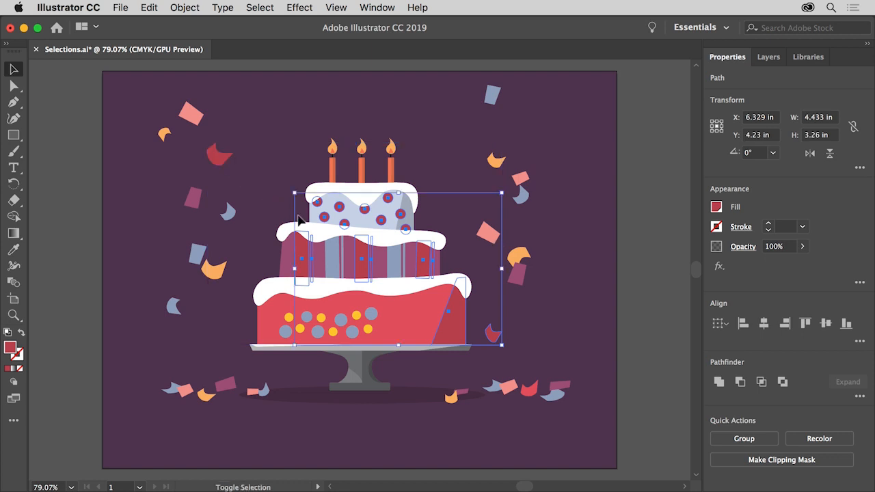
pyautogui.keyDown('shift'); pyautogui.click(488, 335); pyautogui.keyUp('shift')
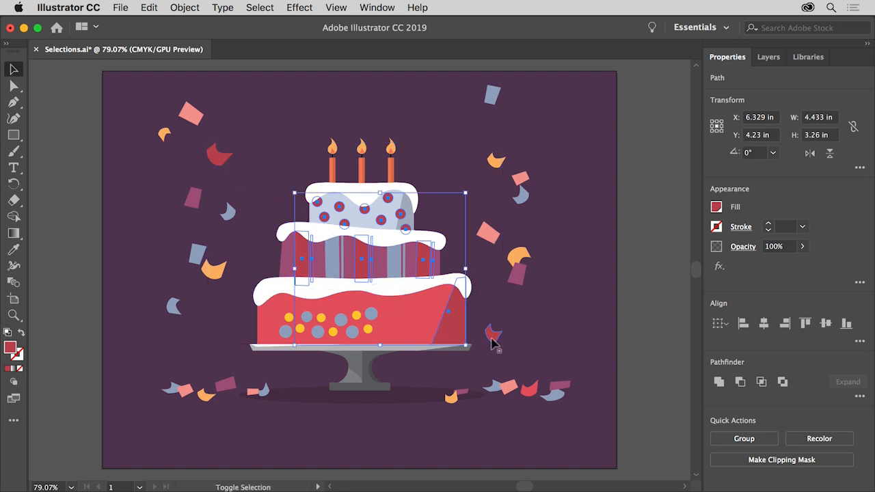
pyautogui.keyDown('shift'); pyautogui.click(456, 332); pyautogui.keyUp('shift')
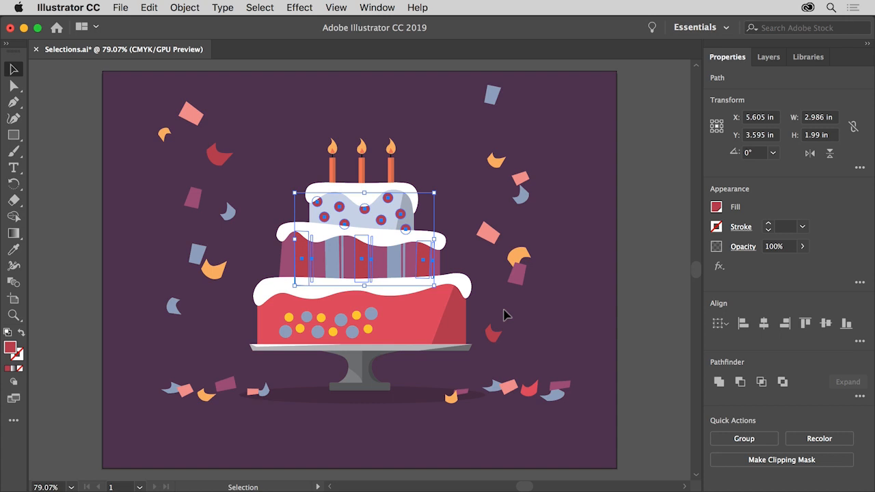
# - Fill the selected dots and stripes with the lighter red swatch
pyautogui.click(716, 208)
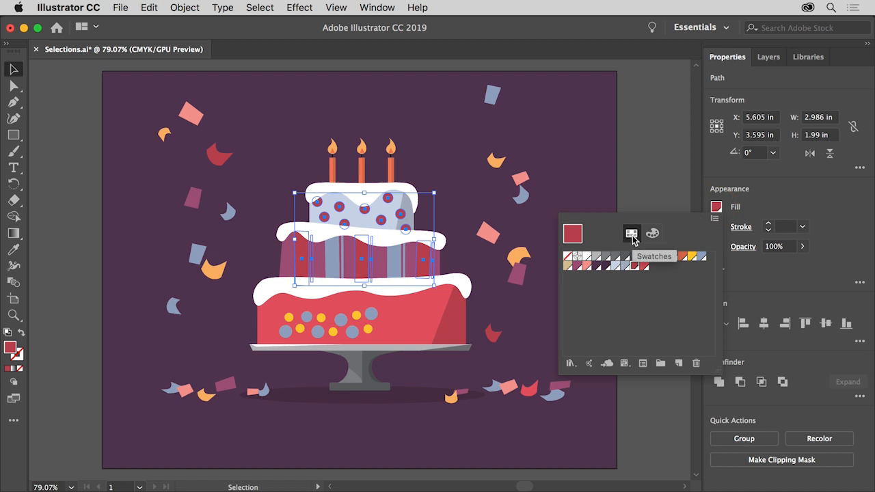
pyautogui.click(645, 271)
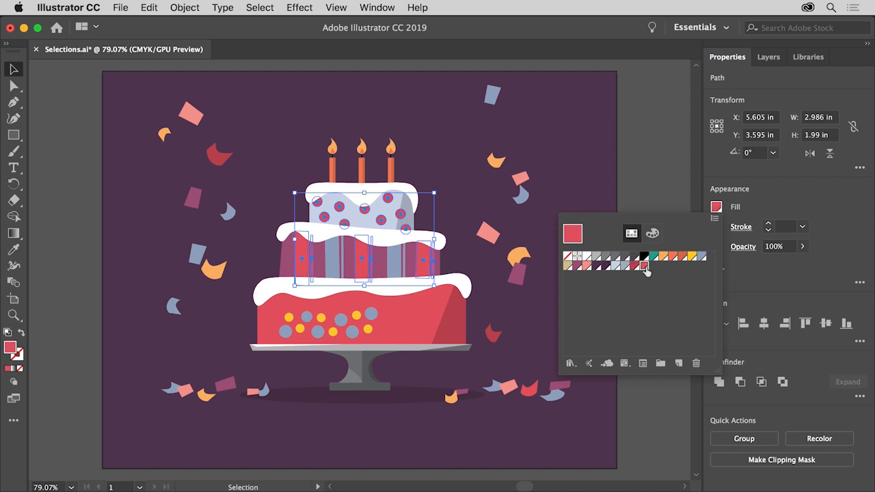
pyautogui.press('Escape')
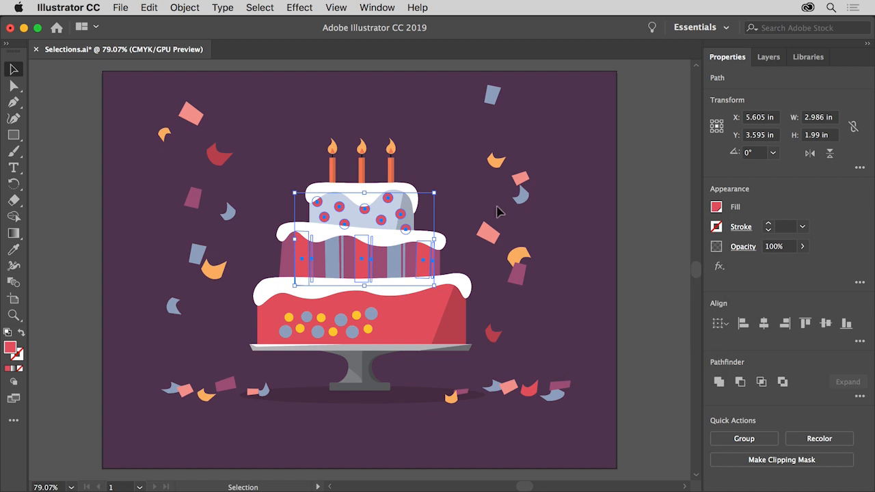
# - Isolate the top tier's white icing path and show its anchor points with the Direct Selection tool
pyautogui.doubleClick(345, 192)
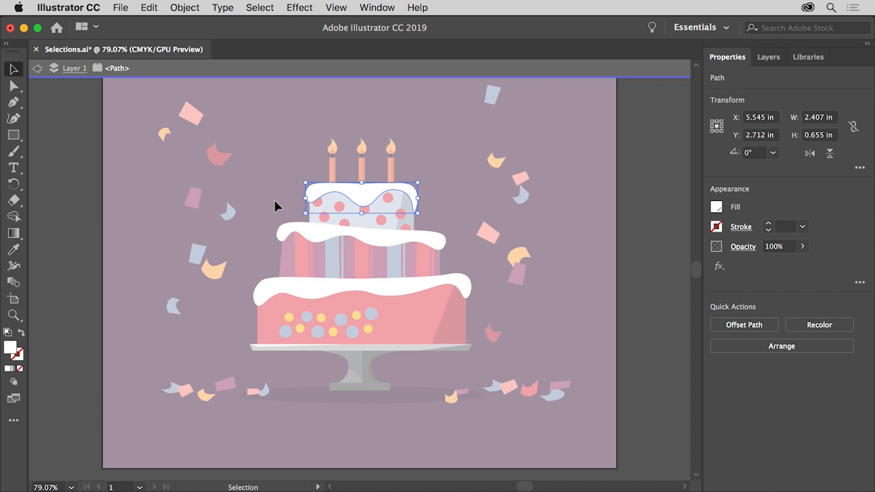
pyautogui.click(15, 87)
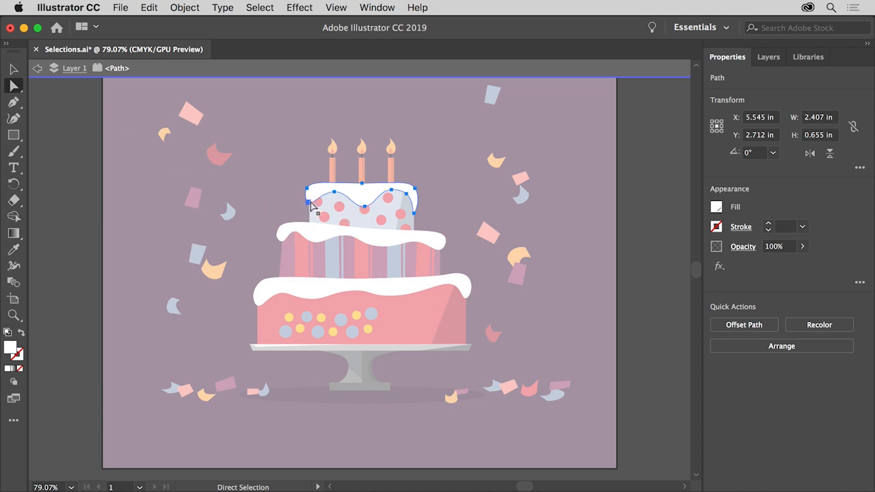
pyautogui.click(335, 193)
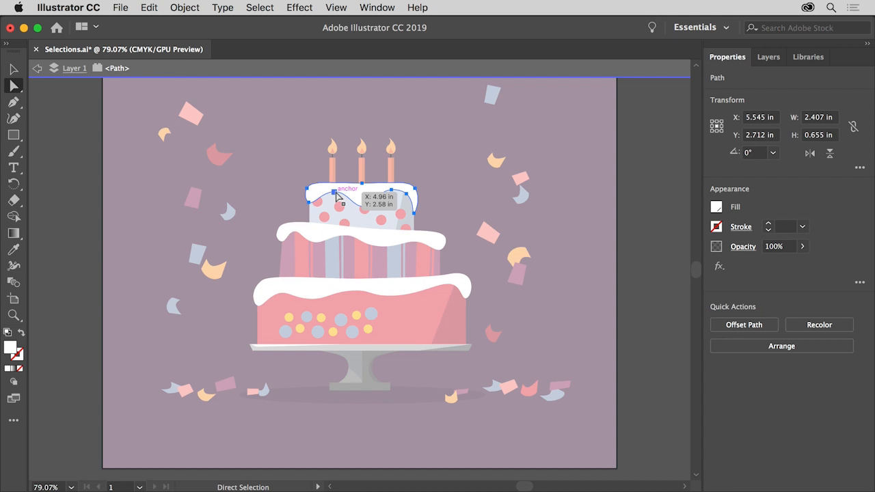
pyautogui.moveTo(336, 197); pyautogui.dragTo(335, 195)
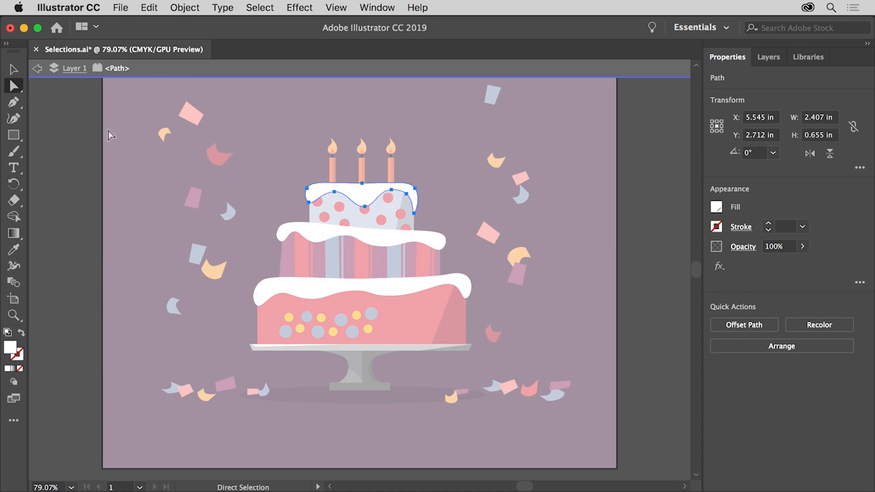
# - Lasso the two leftmost anchor points along the lower wavy edge of the top icing
pyautogui.click(14, 86)
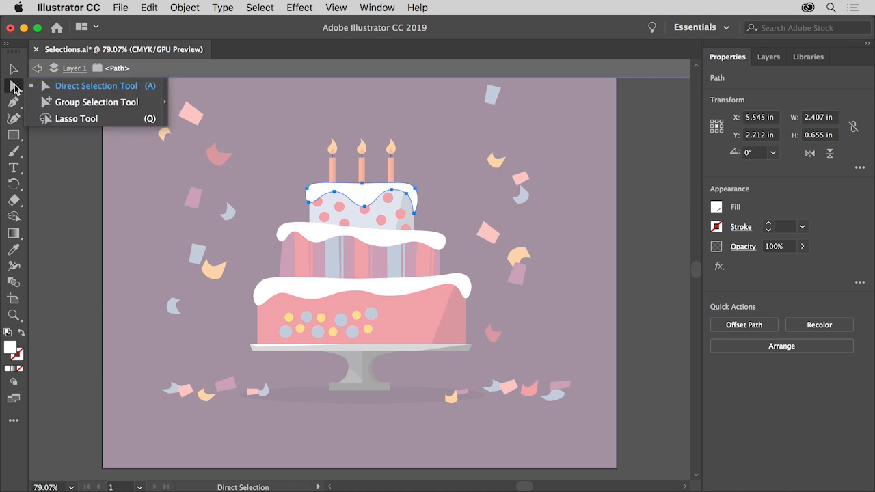
pyautogui.click(75, 119)
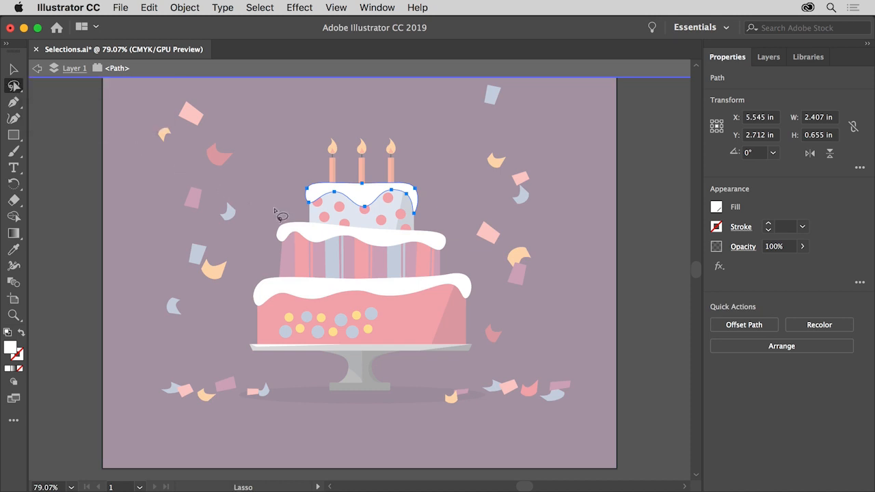
pyautogui.moveTo(317, 210)
pyautogui.mouseDown()
pyautogui.moveTo(343, 190)
pyautogui.moveTo(304, 194)
pyautogui.moveTo(301, 213)
pyautogui.mouseUp()
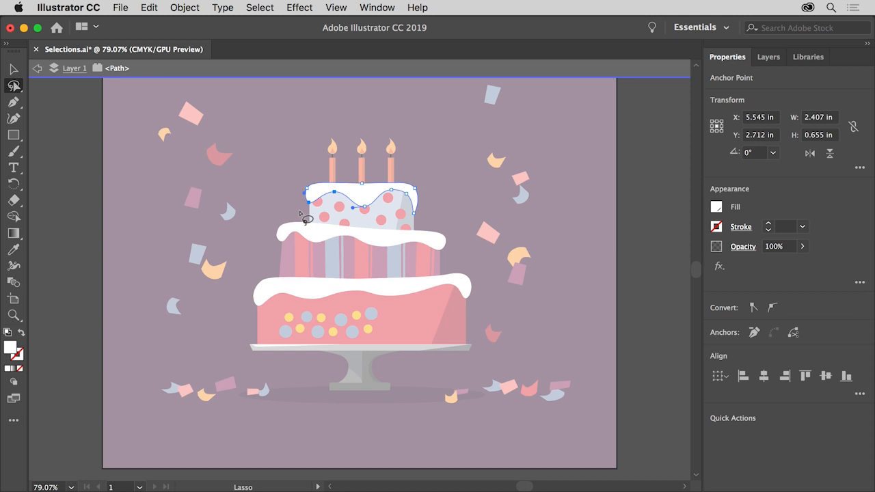
# - Move the selected icing anchor points slightly down with the Direct Selection tool and exit isolation mode
pyautogui.click(18, 85)
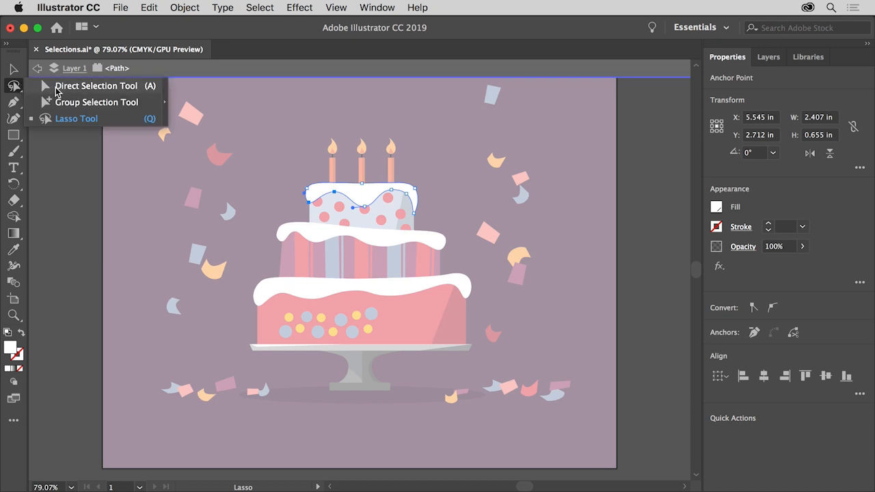
pyautogui.click(58, 88)
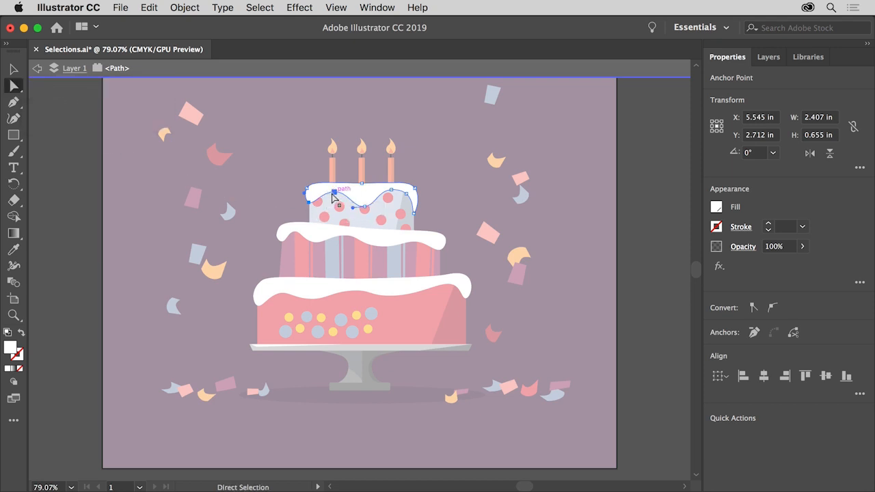
pyautogui.moveTo(332, 192); pyautogui.dragTo(332, 203)
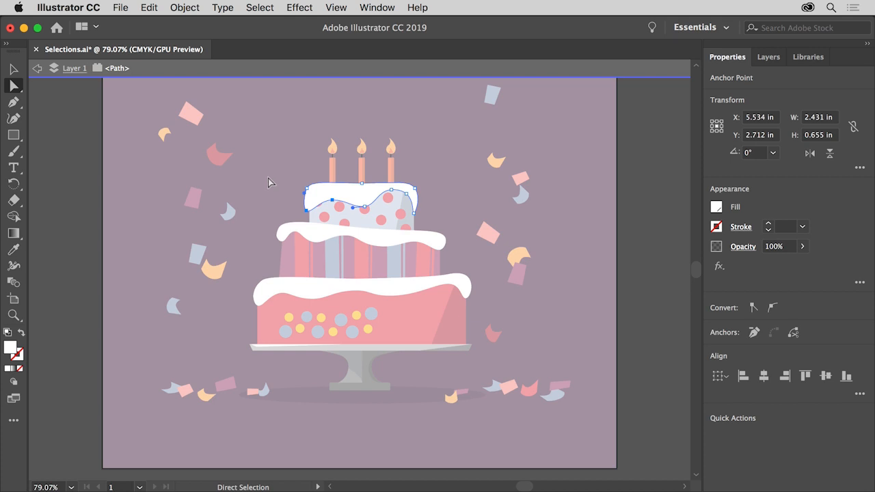
pyautogui.press('Escape')
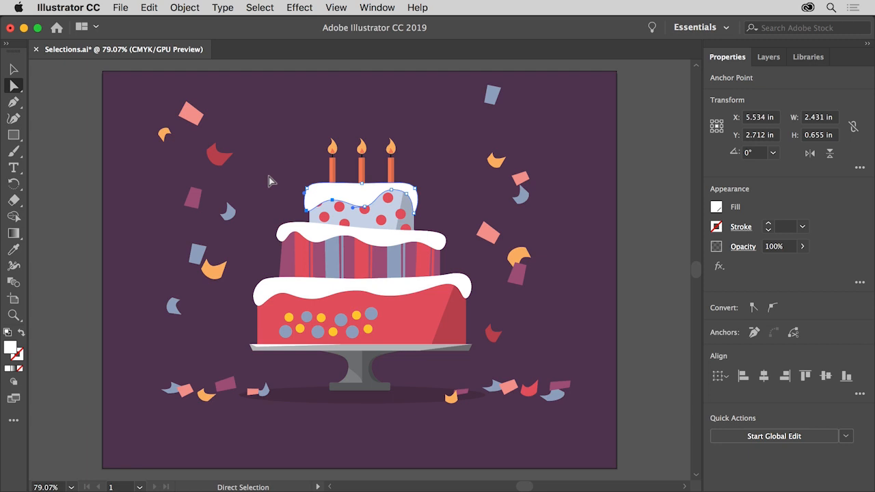
# - In Outline view, select all the small circles on the bottom tier, leaving the tier's own path out of the selection
pyautogui.click(336, 8)
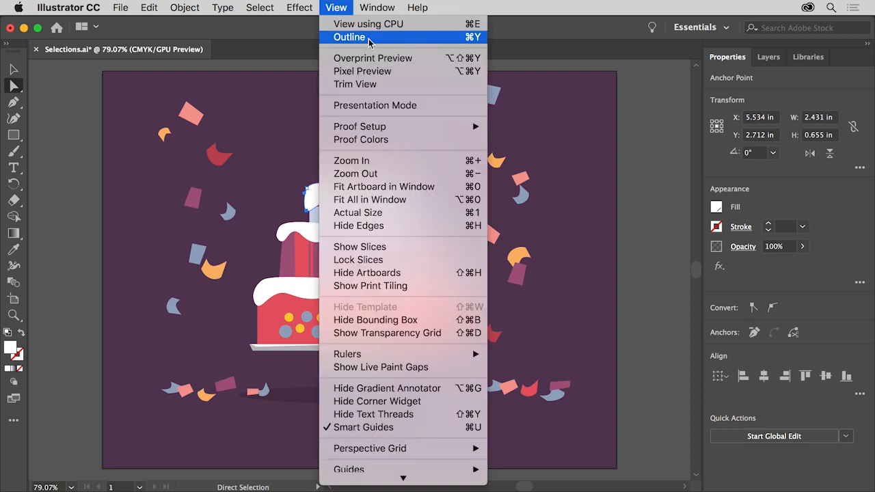
pyautogui.click(349, 37)
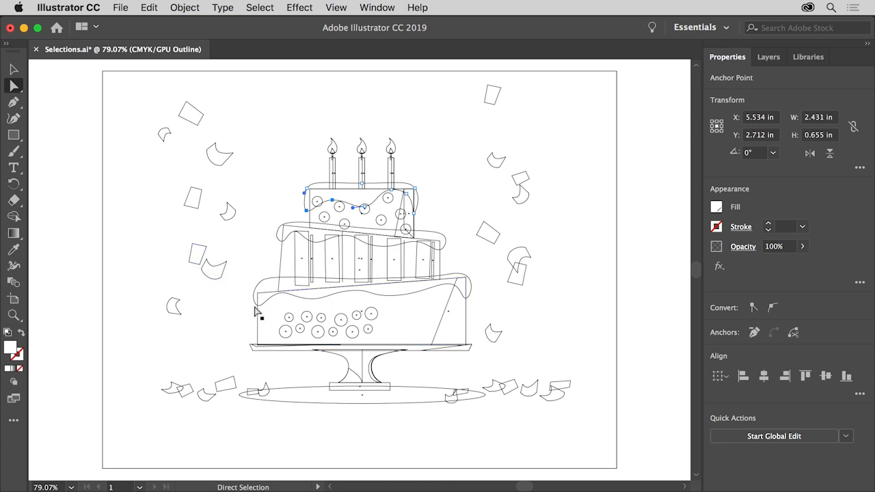
pyautogui.click(15, 70)
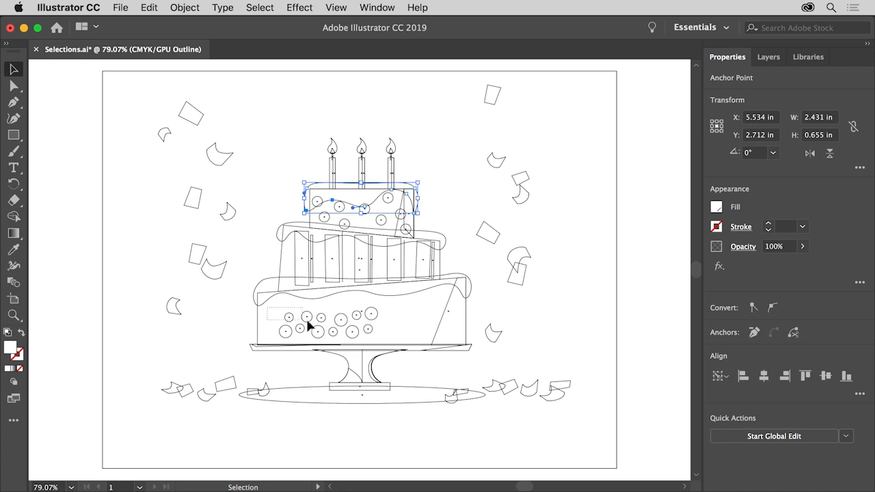
pyautogui.moveTo(306, 317); pyautogui.dragTo(411, 340)
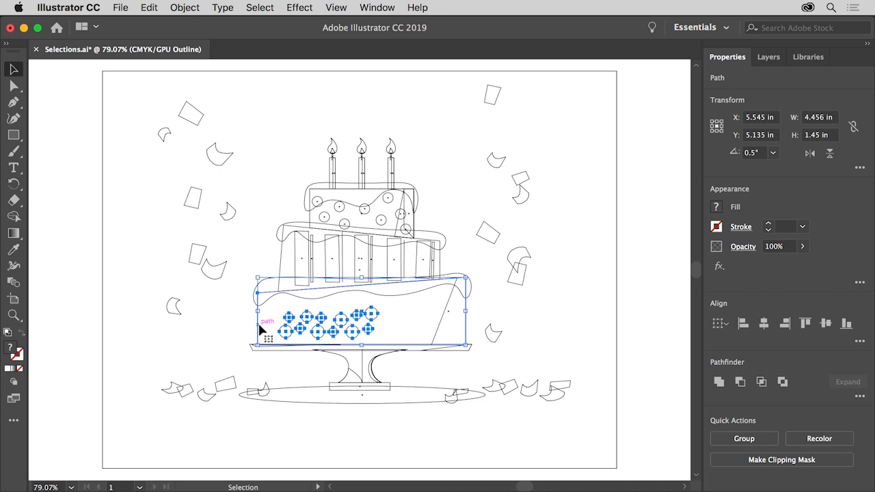
pyautogui.press('shift')
pyautogui.keyDown('shift'); pyautogui.click(260, 330); pyautogui.keyUp('shift')
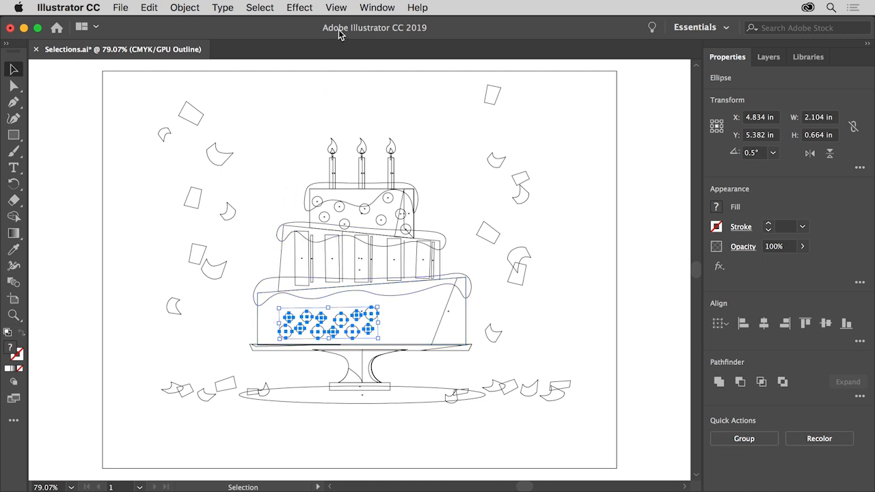
# - Return to Preview and scale the selected circles up proportionally to about 3.41 in wide, then deselect them
pyautogui.click(341, 9)
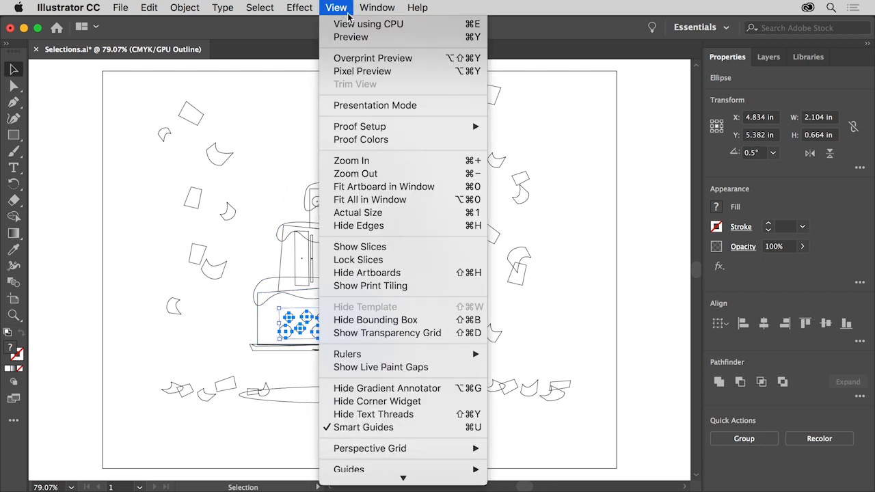
pyautogui.click(379, 38)
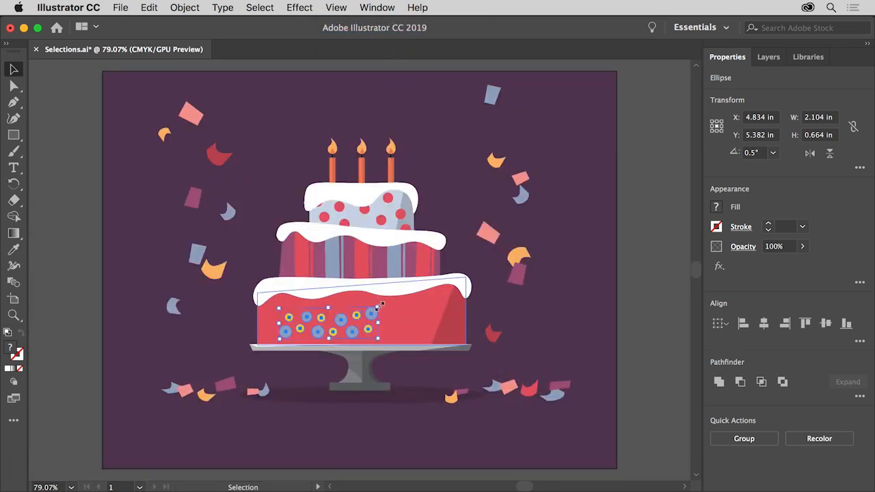
pyautogui.moveTo(380, 304); pyautogui.dragTo(420, 296)
pyautogui.moveTo(435, 290); pyautogui.dragTo(438, 288)
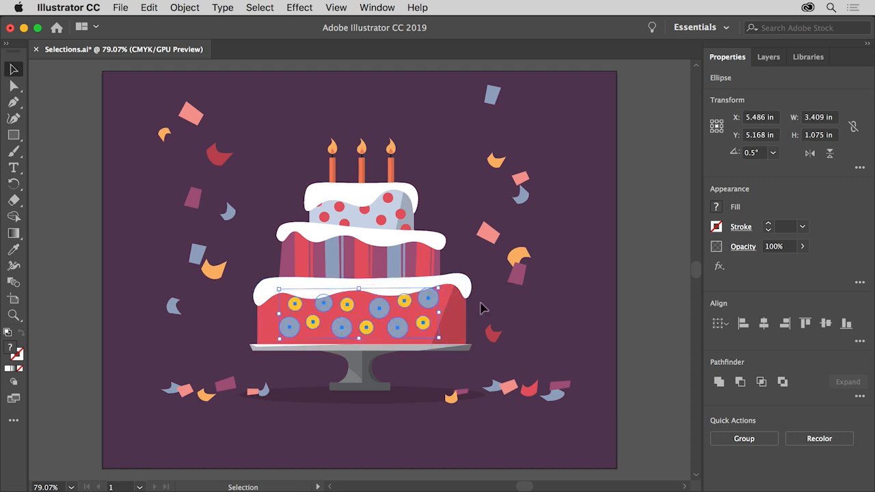
pyautogui.click(641, 309)
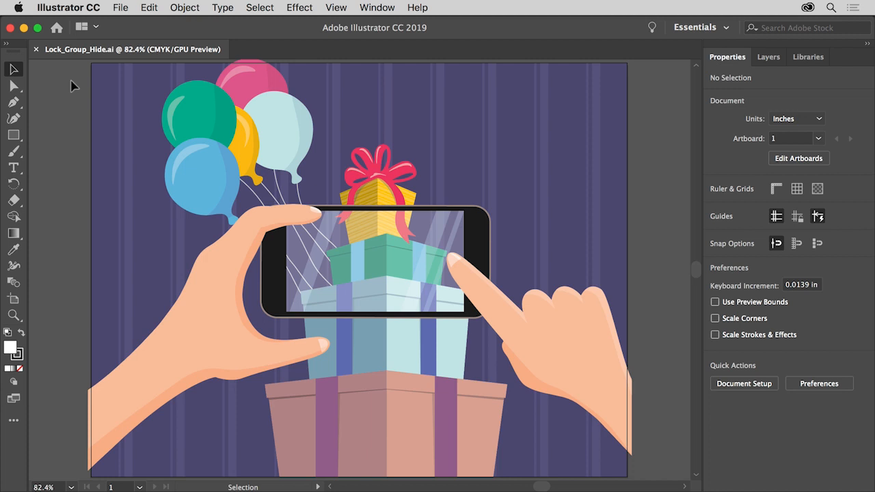
# - Fit the artboard in the window, and zoom out to 66.67% to show the area around it
pyautogui.click(336, 8)
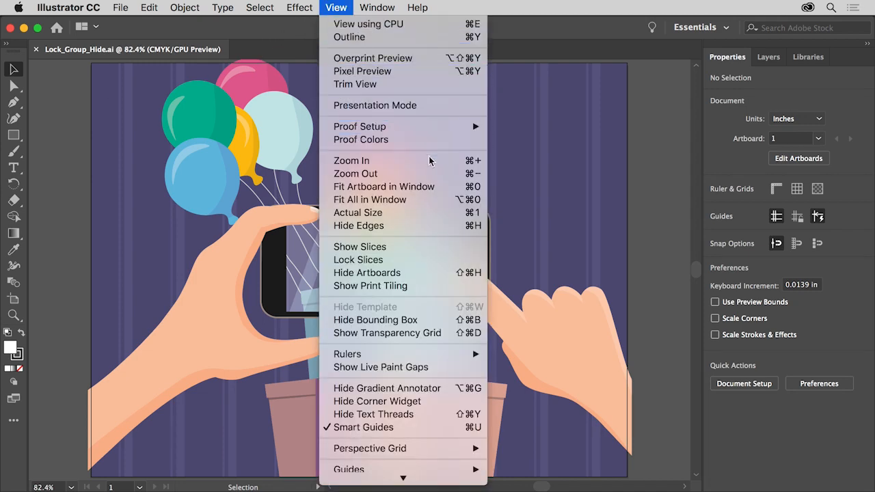
pyautogui.click(443, 193)
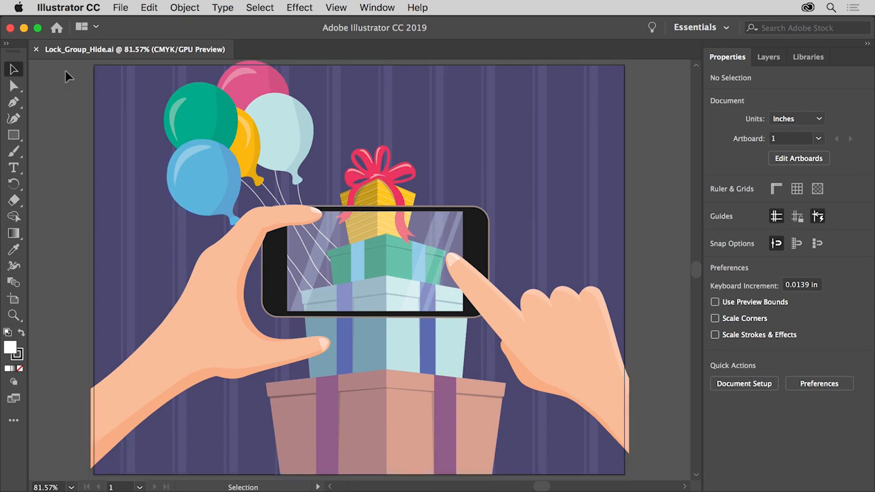
pyautogui.click(335, 8)
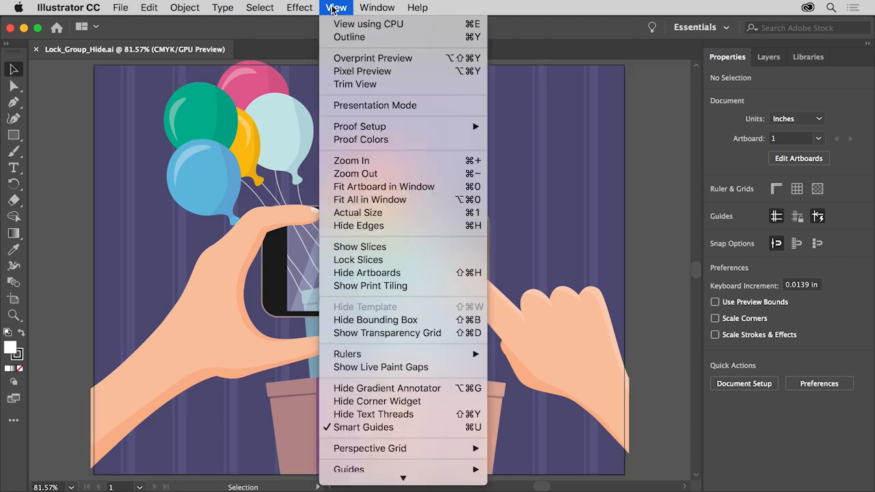
pyautogui.click(425, 177)
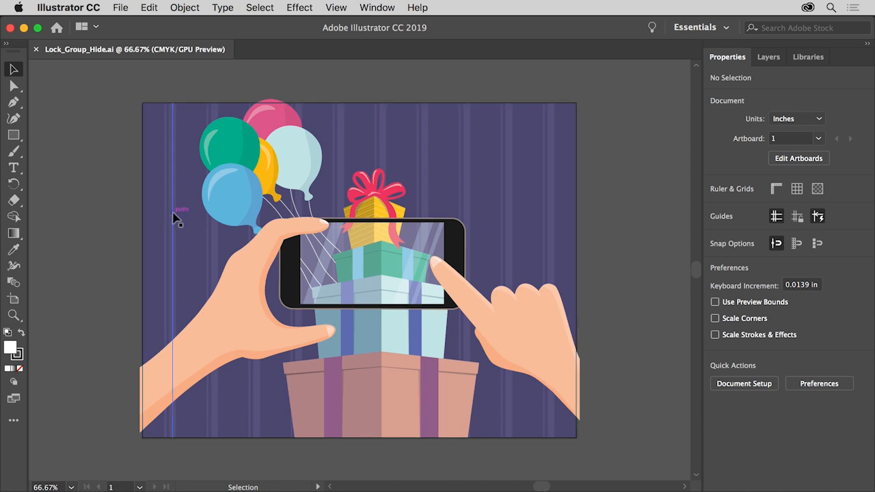
# - Check that the leftmost background stripe is selectable, and hide the pink balloon overlapping the artboard's top edge
pyautogui.click(173, 214)
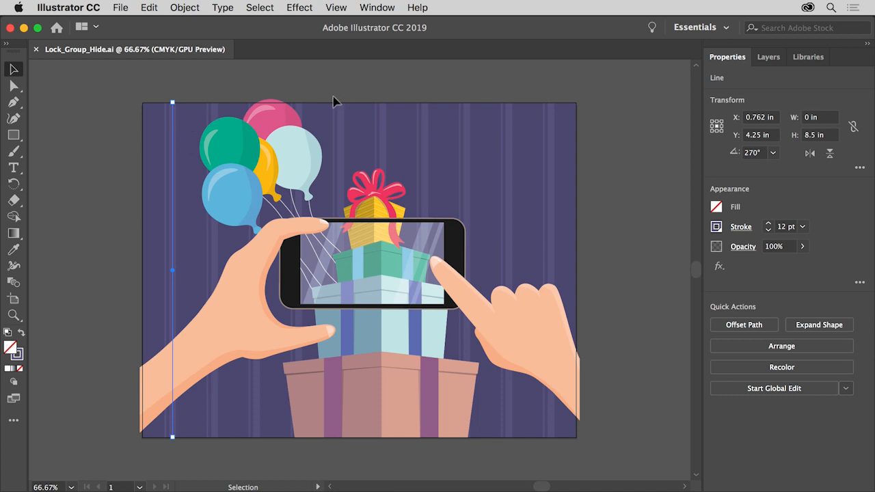
pyautogui.click(286, 117)
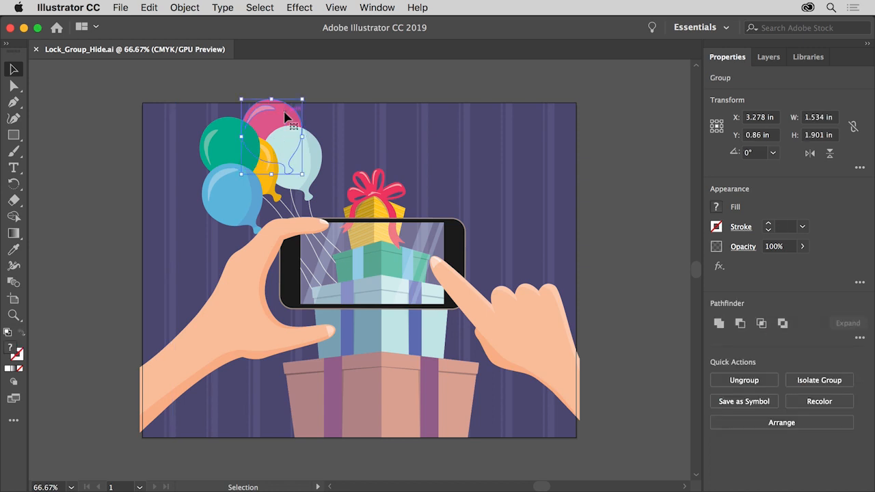
pyautogui.click(196, 8)
pyautogui.moveTo(261, 109)
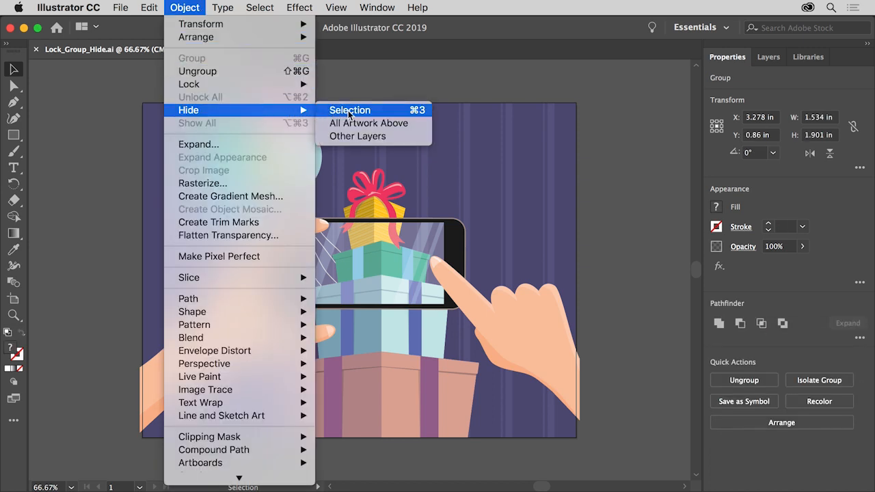
pyautogui.click(384, 111)
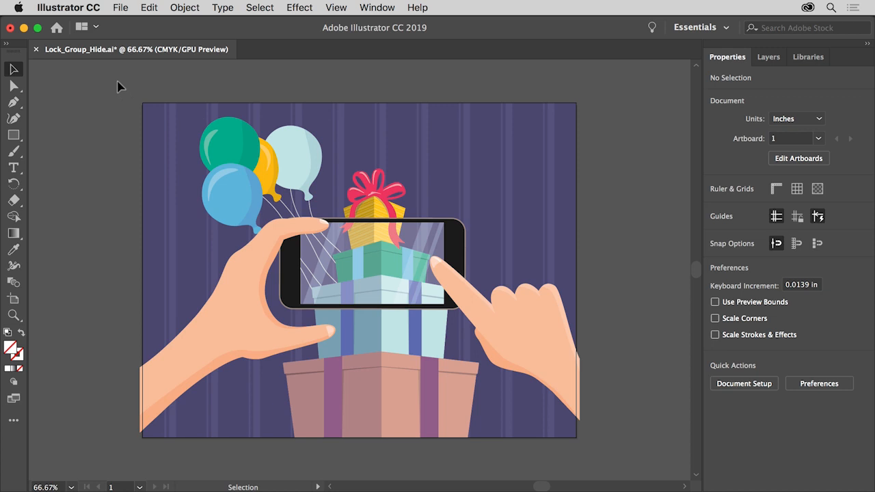
# - Group the background with all its vertical stripes, and show the hidden pink balloon again
pyautogui.moveTo(117, 82); pyautogui.dragTo(589, 112)
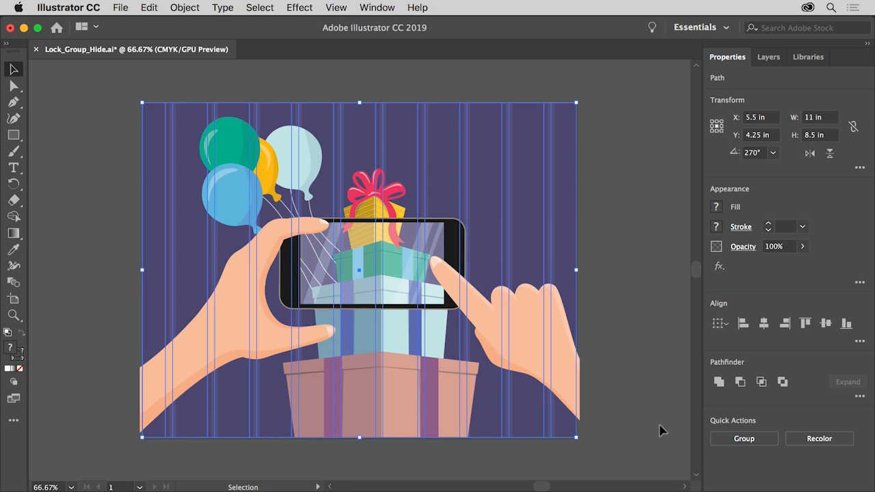
pyautogui.click(720, 439)
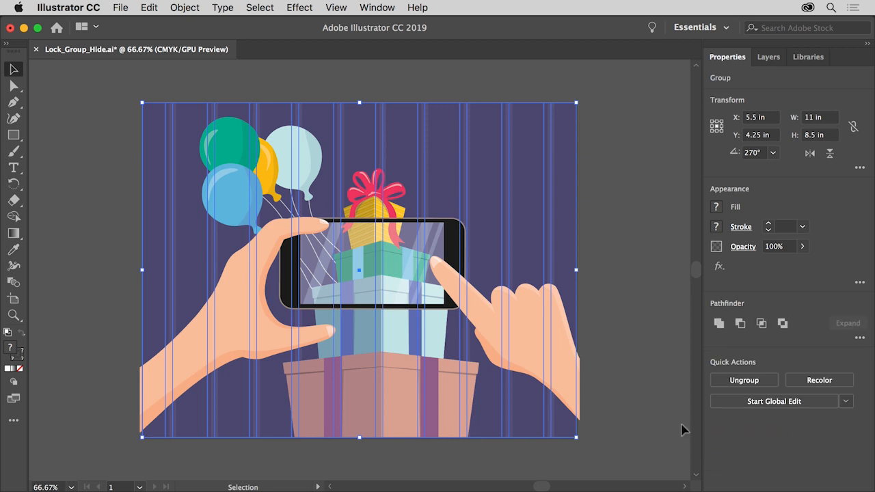
pyautogui.click(196, 8)
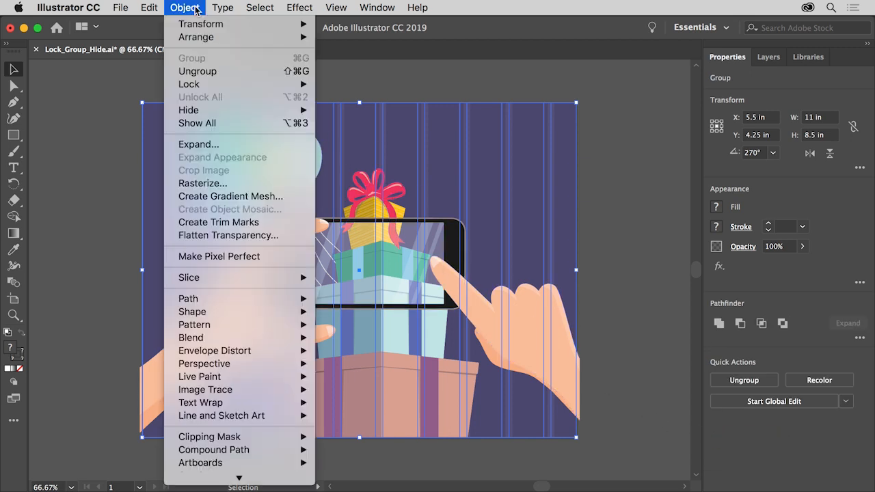
pyautogui.click(224, 123)
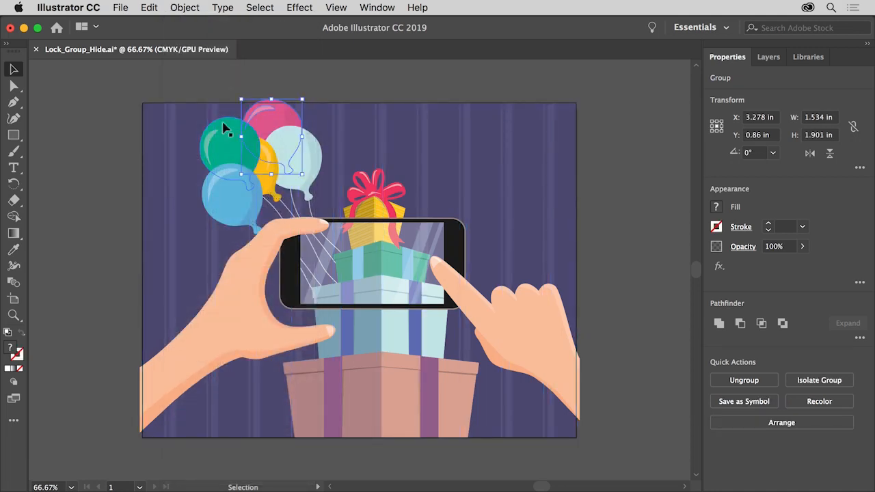
# - Select the striped background group and hide it
pyautogui.click(186, 157)
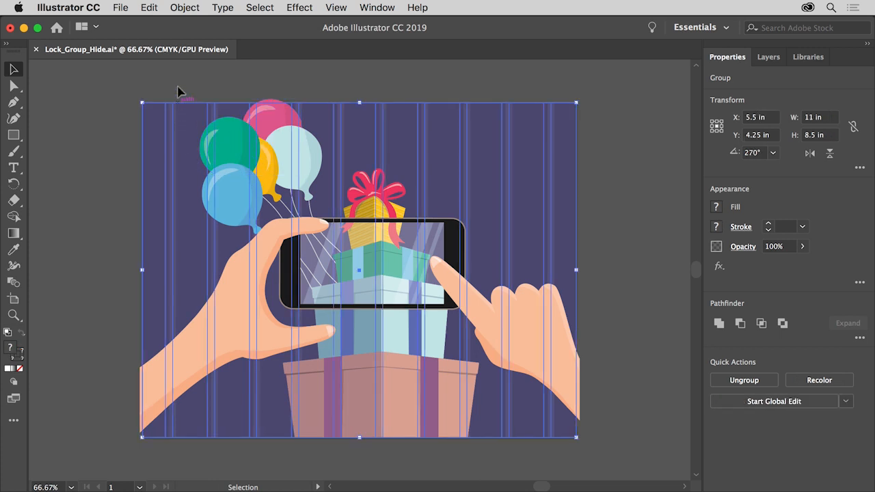
pyautogui.click(184, 10)
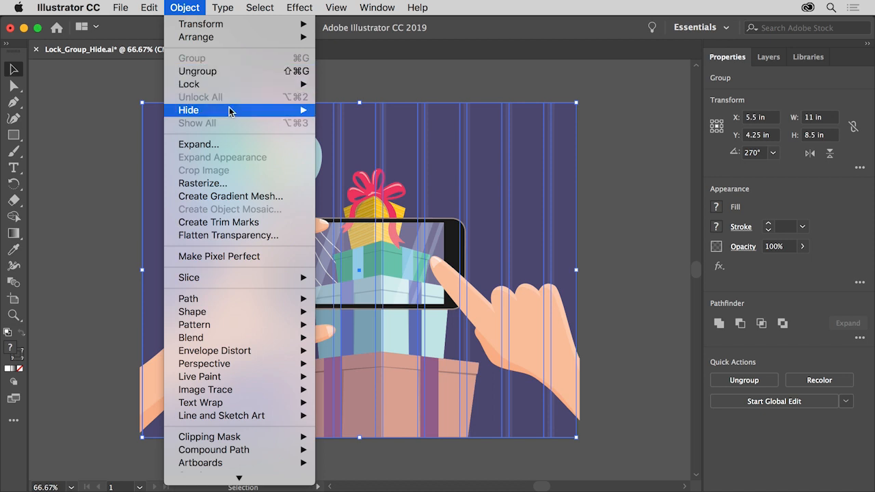
pyautogui.moveTo(230, 110)
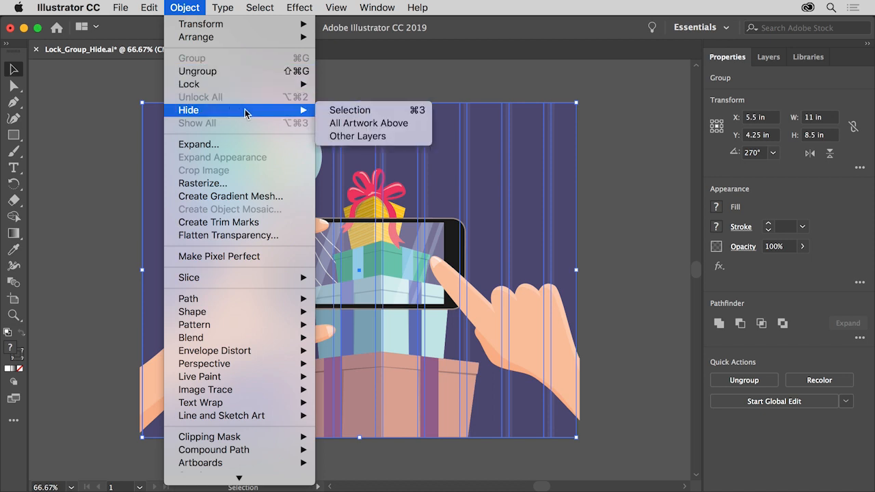
pyautogui.click(393, 112)
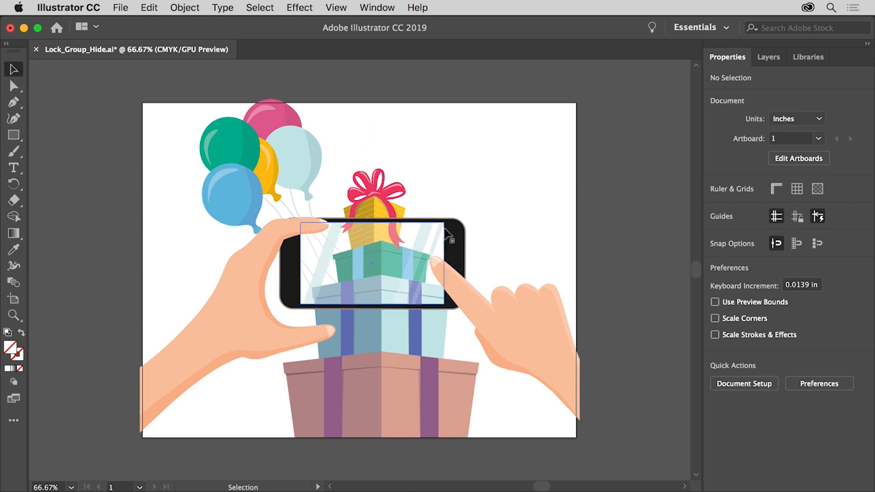
# - Select the phone group and lock it
pyautogui.click(446, 233)
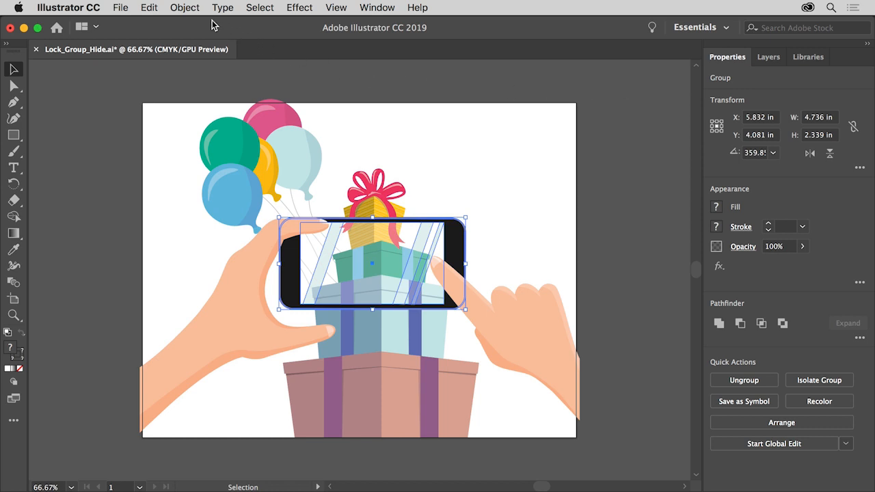
pyautogui.click(192, 8)
pyautogui.moveTo(232, 84)
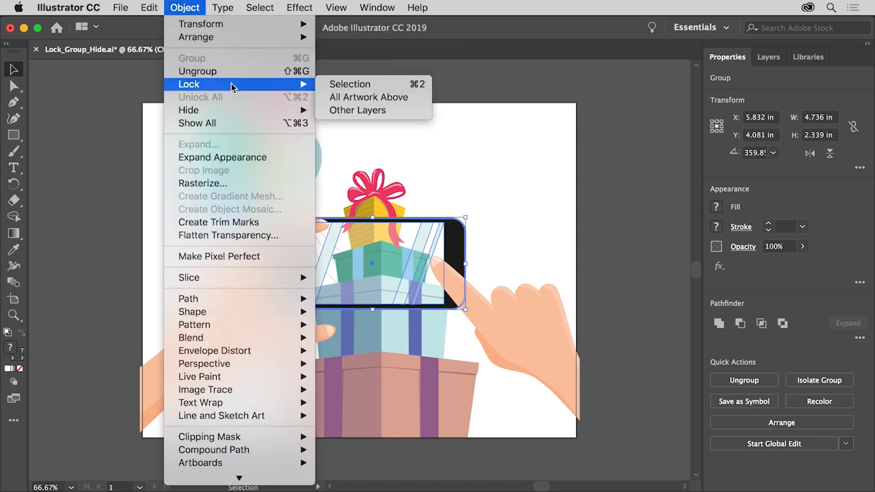
pyautogui.click(351, 85)
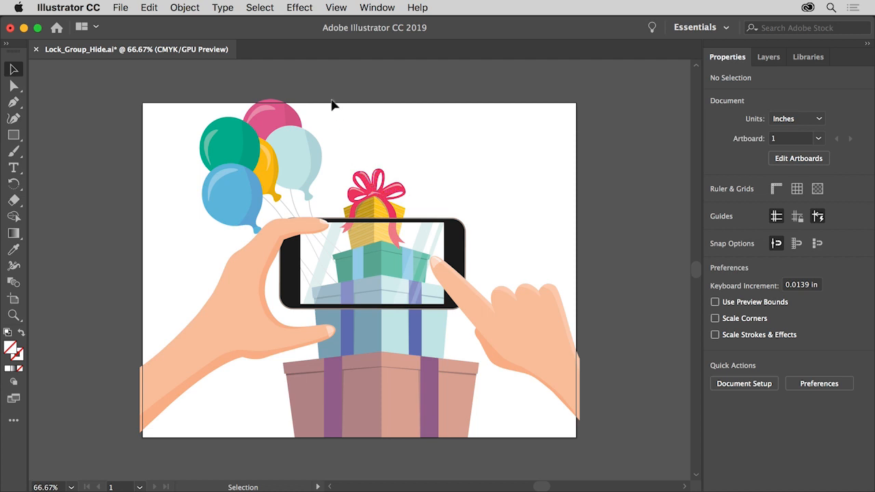
# - Select all five balloons, add their remaining strings to the selection in Outline view, and group everything together
pyautogui.moveTo(331, 103); pyautogui.dragTo(189, 183)
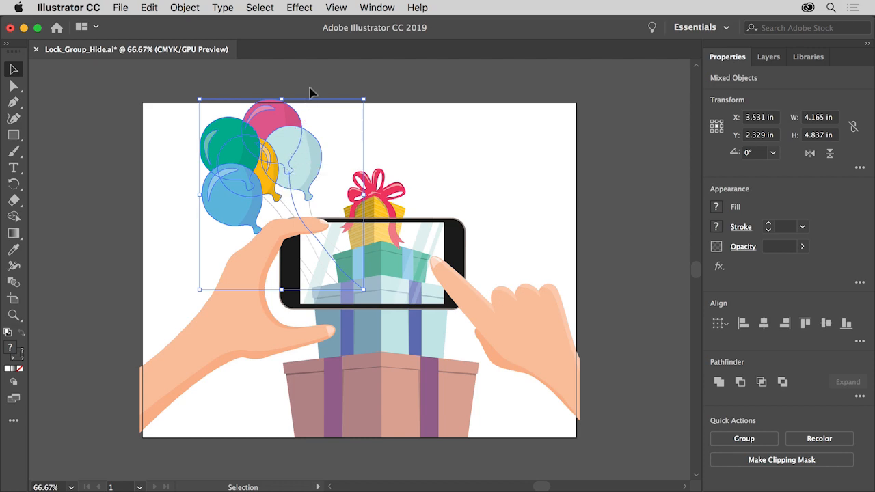
pyautogui.click(335, 7)
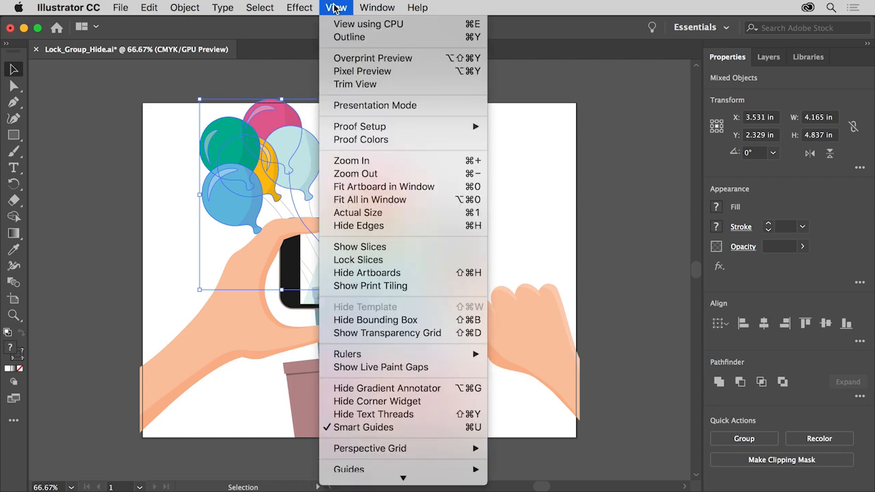
pyautogui.click(370, 38)
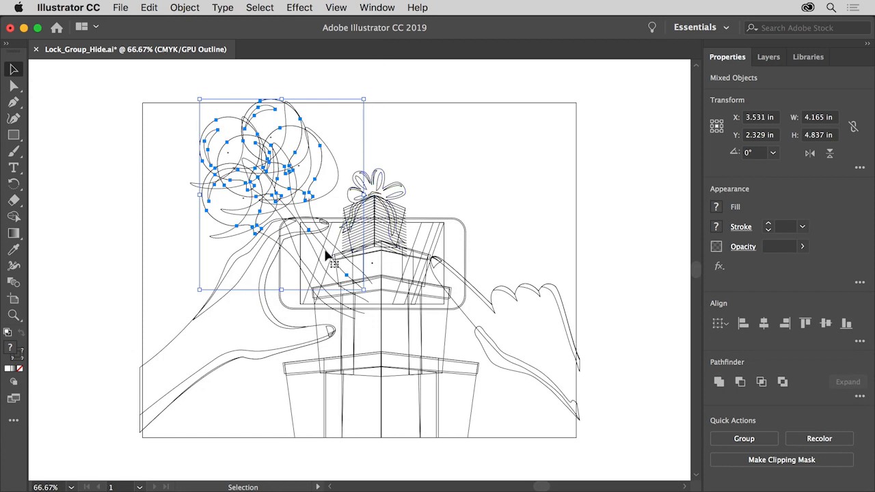
pyautogui.press('shift')
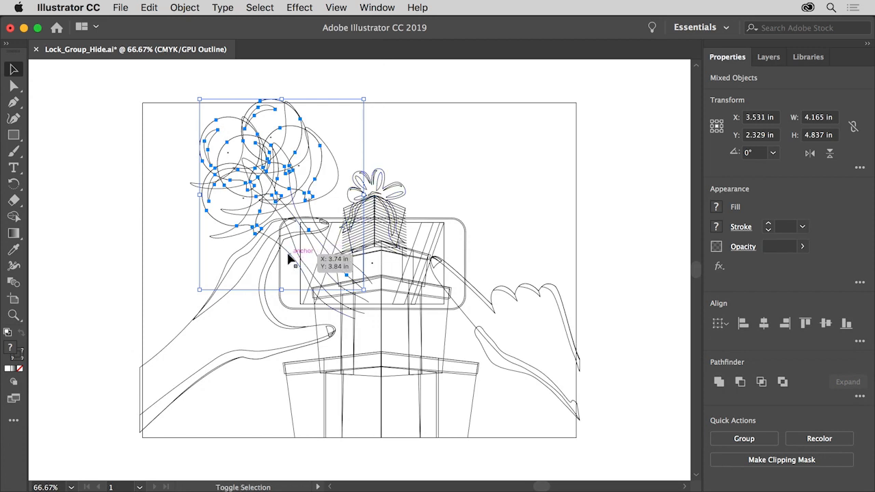
pyautogui.keyDown('shift'); pyautogui.click(289, 258); pyautogui.keyUp('shift')
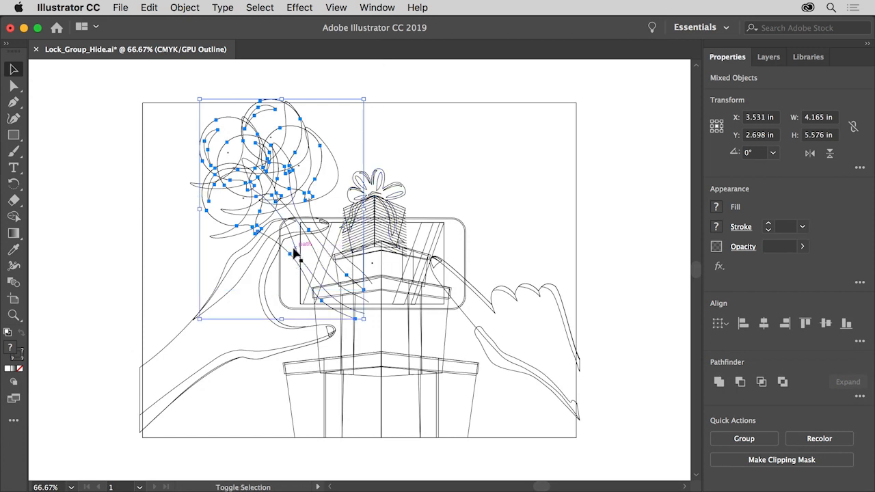
pyautogui.keyDown('shift'); pyautogui.click(320, 255); pyautogui.keyUp('shift')
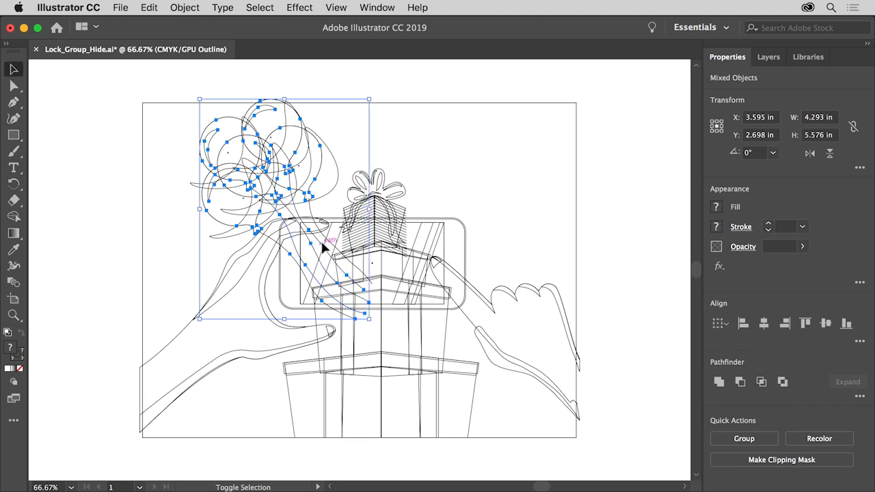
pyautogui.keyDown('shift'); pyautogui.click(325, 237); pyautogui.keyUp('shift')
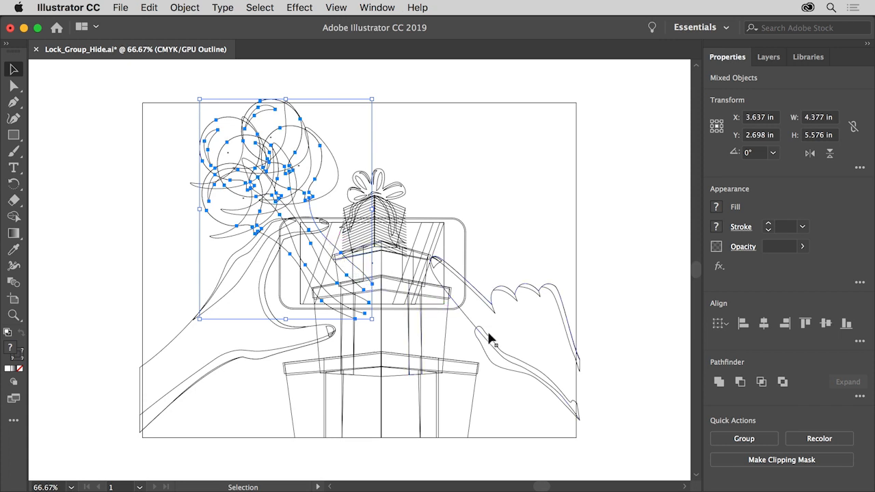
pyautogui.click(719, 436)
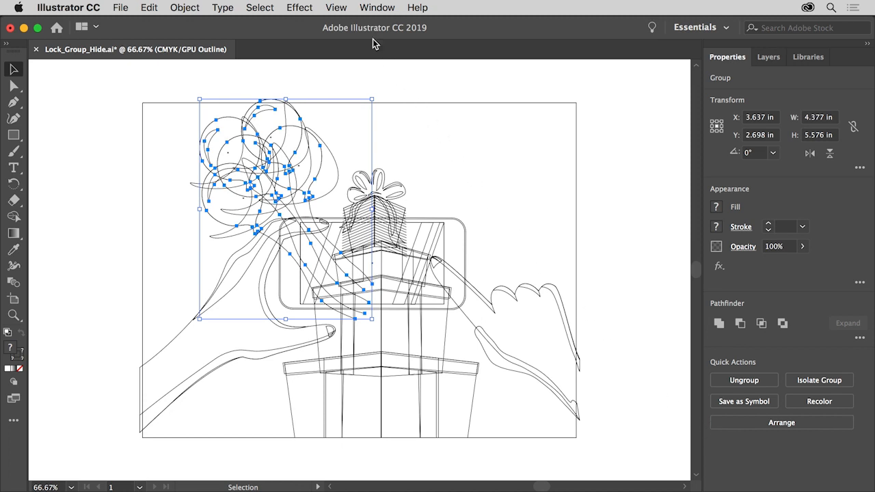
# - Return to Preview and hide the balloon group with its strings
pyautogui.click(336, 7)
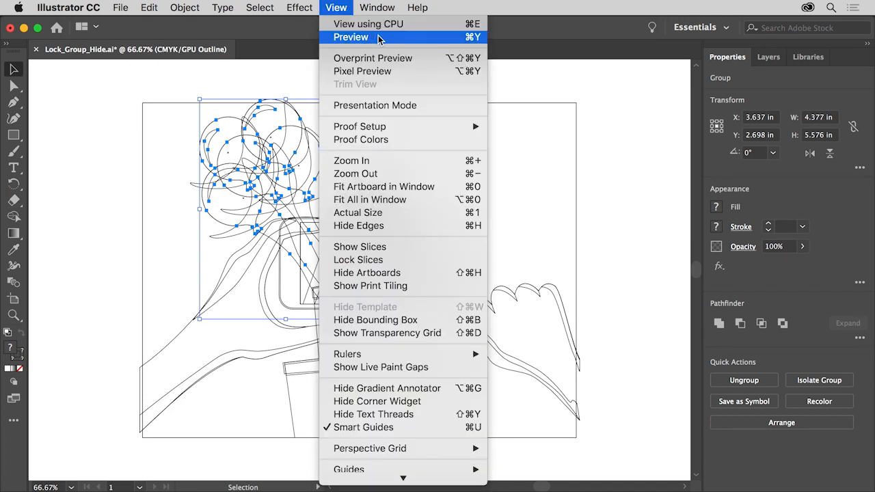
pyautogui.click(379, 38)
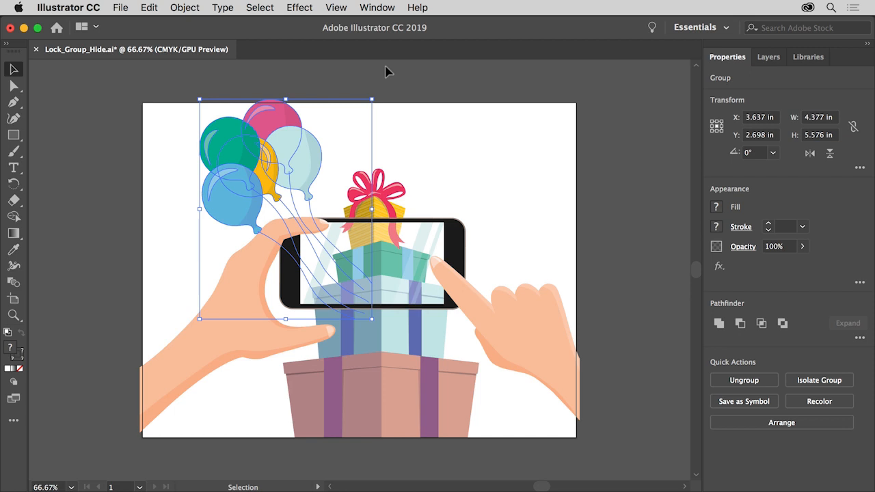
pyautogui.press('super+3')
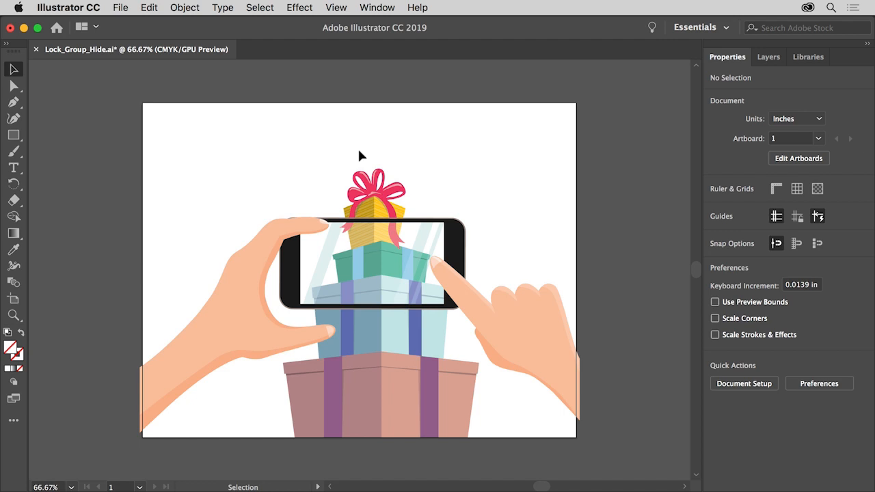
# - Select the whole stack of gift boxes with the bow and hide it
pyautogui.moveTo(358, 150); pyautogui.dragTo(392, 376)
pyautogui.moveTo(408, 411); pyautogui.dragTo(408, 412)
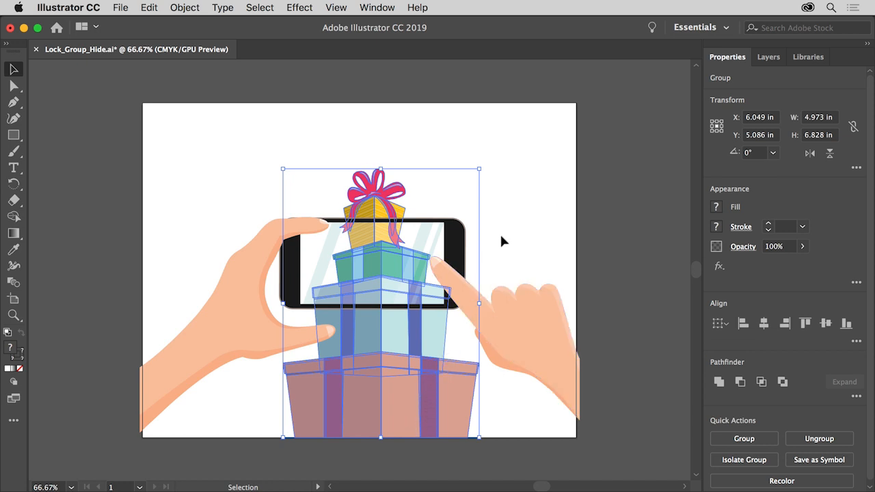
pyautogui.press('super+3')
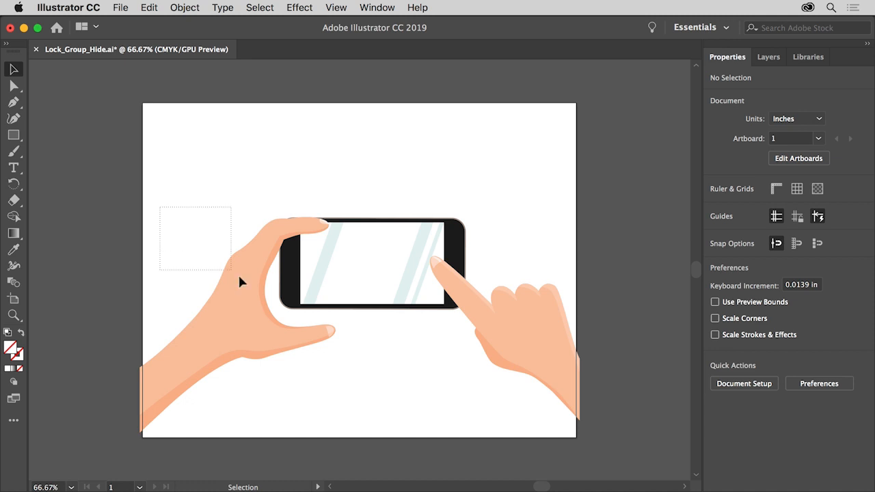
# - Group all the shapes that form the left hand, and select the right hand
pyautogui.moveTo(240, 277); pyautogui.dragTo(362, 366)
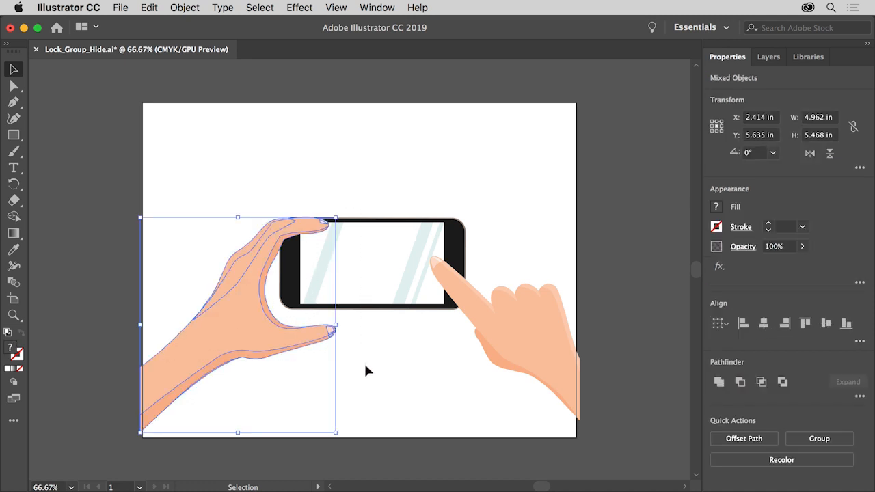
pyautogui.click(814, 440)
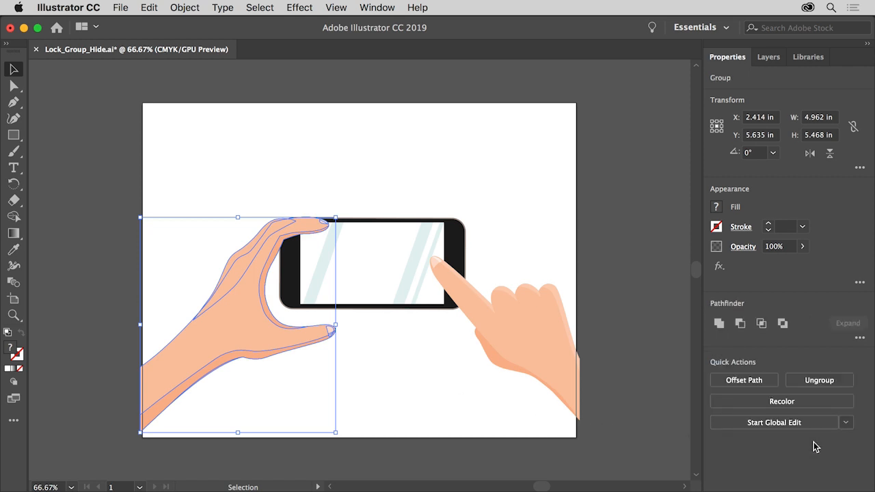
pyautogui.click(560, 352)
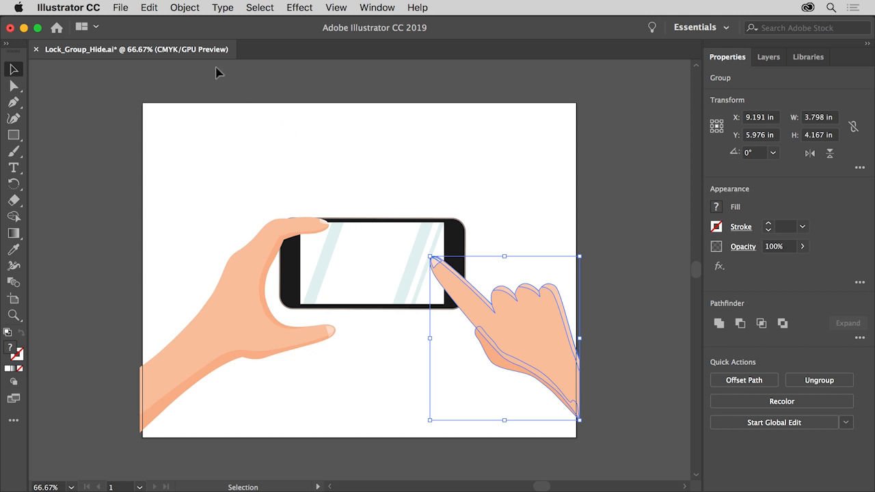
# - Unlock all locked artwork, select the phone together with both hands, and group them
pyautogui.click(184, 8)
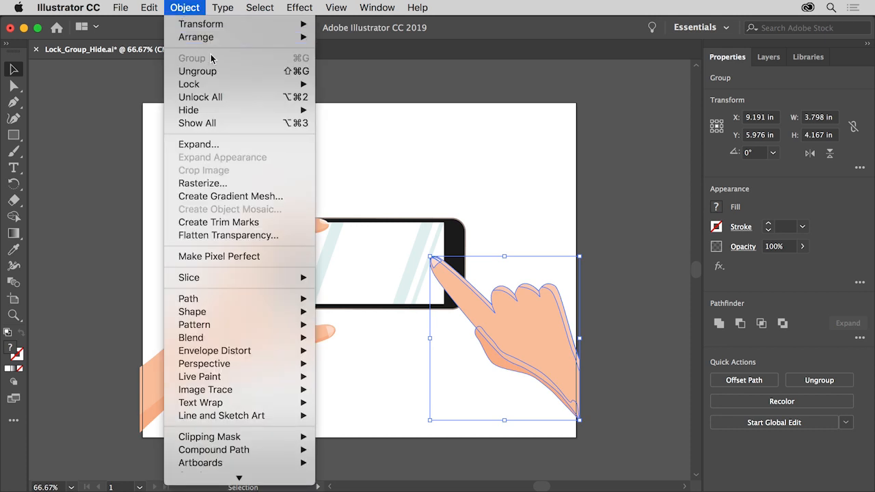
pyautogui.click(229, 99)
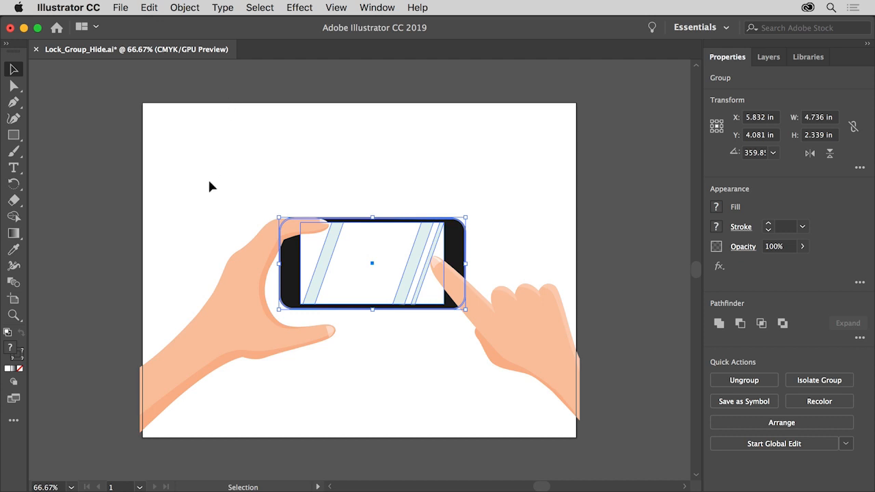
pyautogui.moveTo(209, 181); pyautogui.dragTo(524, 400)
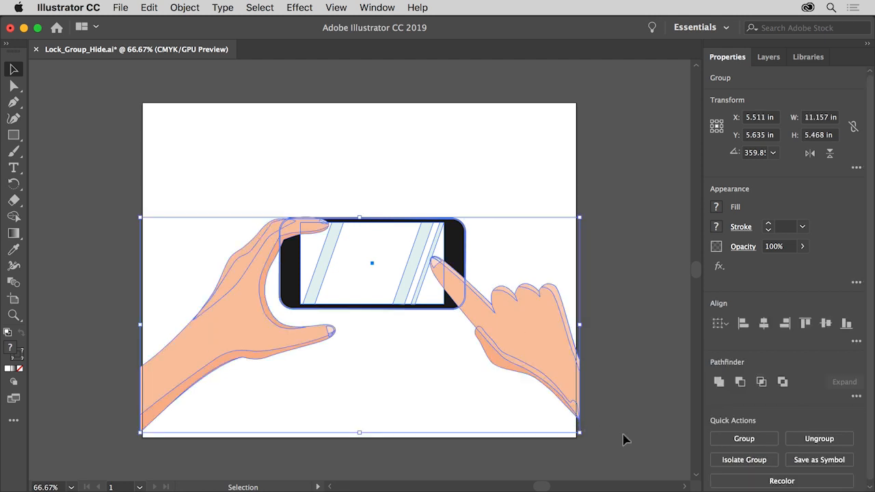
pyautogui.click(732, 441)
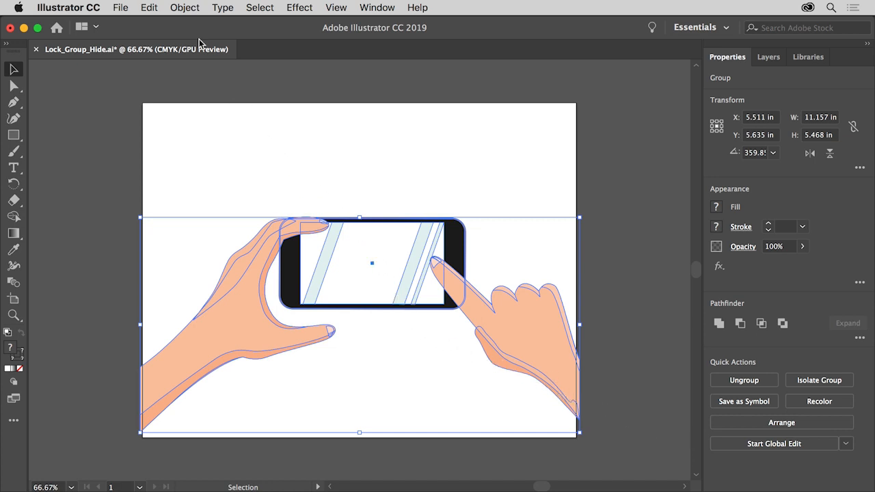
# - Show all the hidden artwork again and clear the selection
pyautogui.click(190, 8)
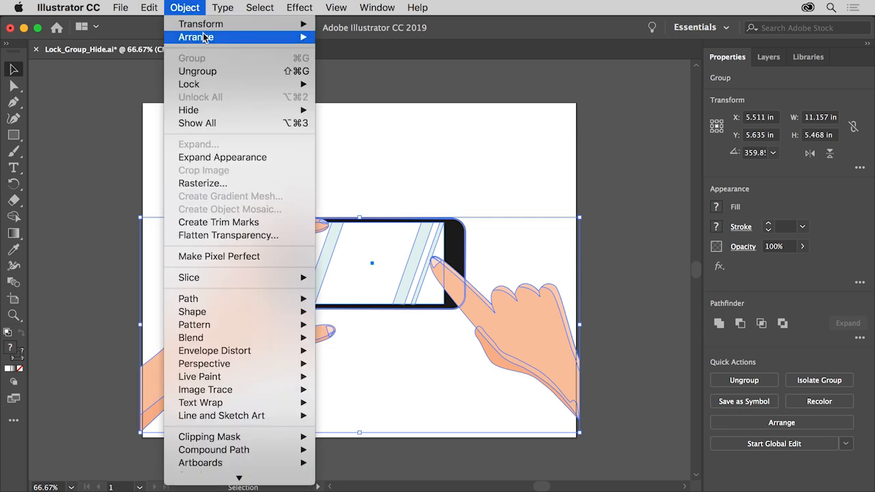
pyautogui.click(230, 123)
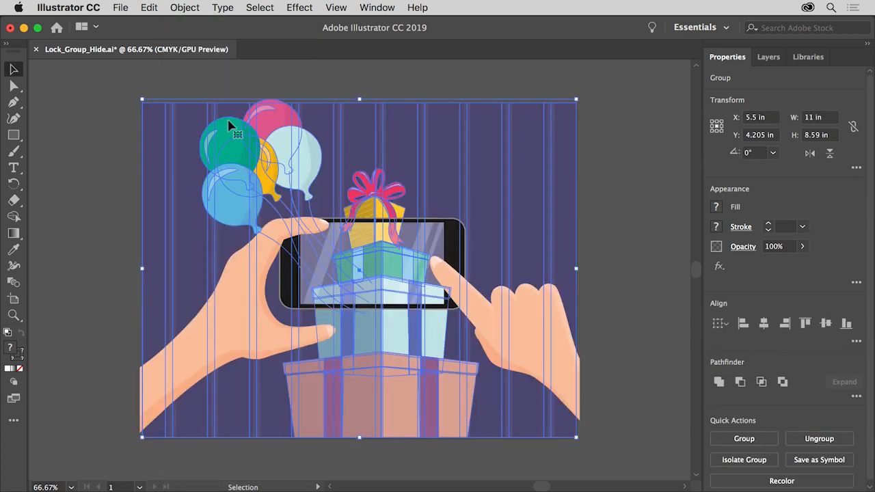
pyautogui.click(120, 183)
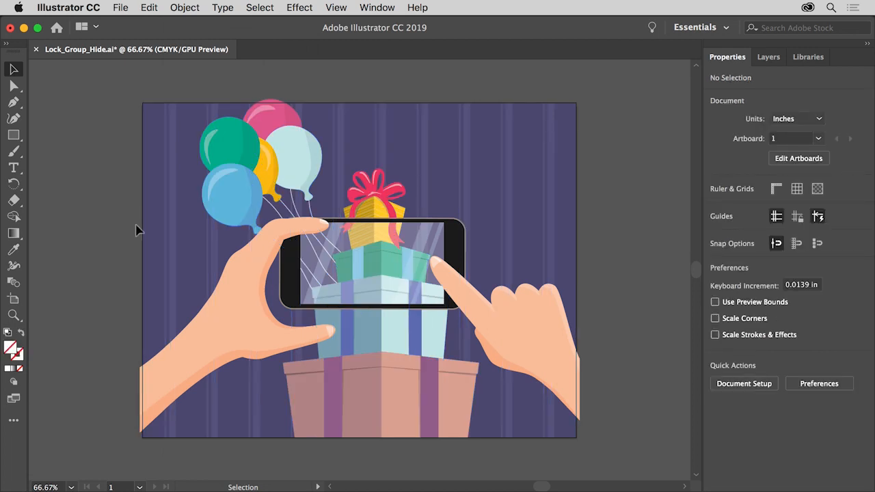
# - Isolate the group of hands and phone, move the left hand slightly upward, and exit isolation mode with nothing selected
pyautogui.click(238, 308)
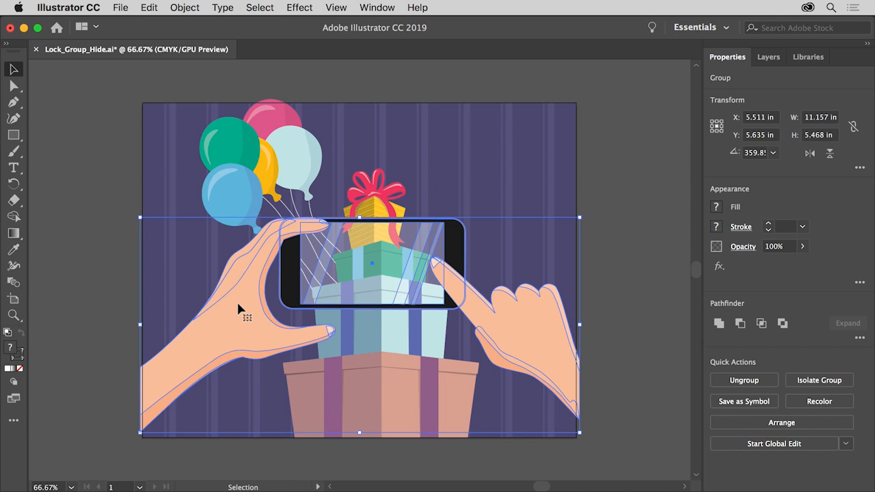
pyautogui.doubleClick(239, 309)
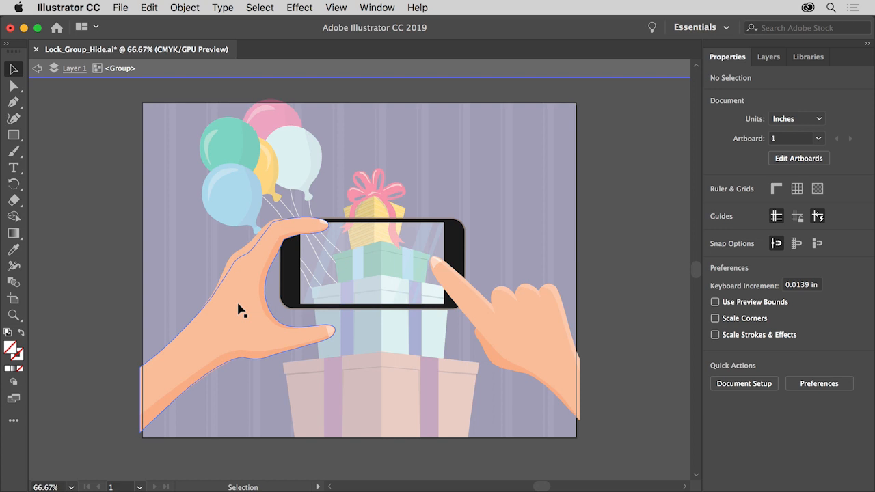
pyautogui.moveTo(239, 306); pyautogui.dragTo(239, 292)
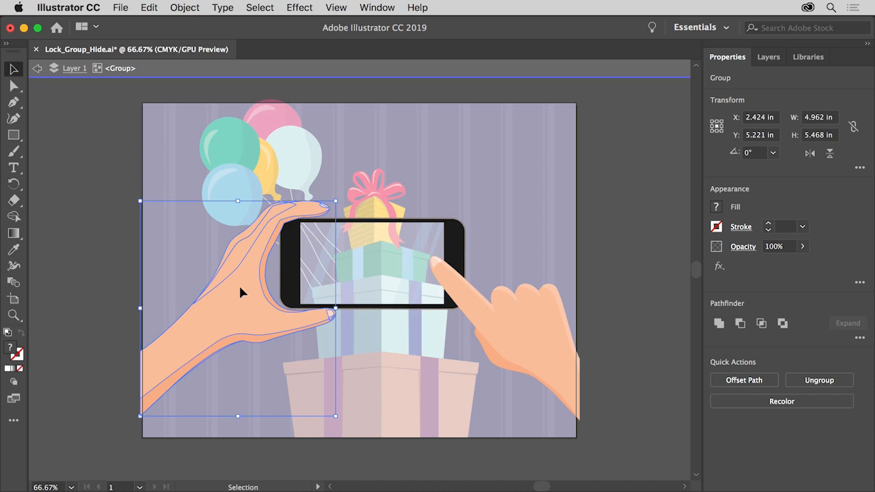
pyautogui.doubleClick(181, 262)
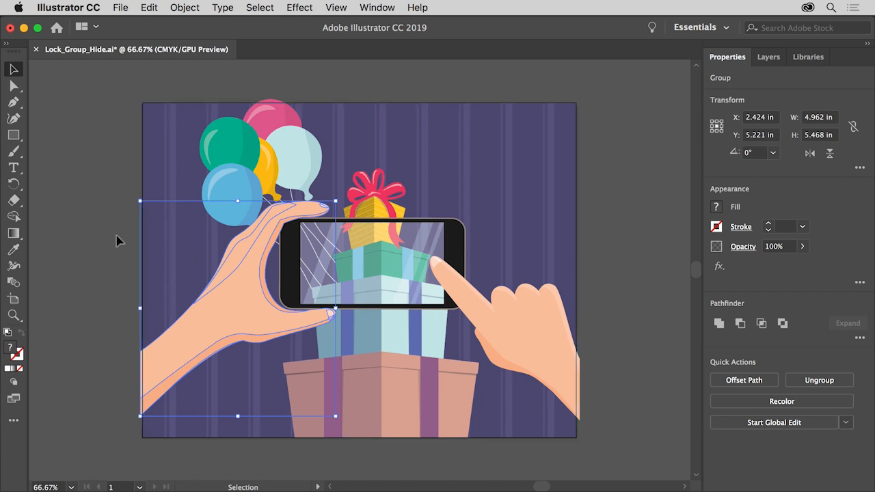
pyautogui.click(94, 212)
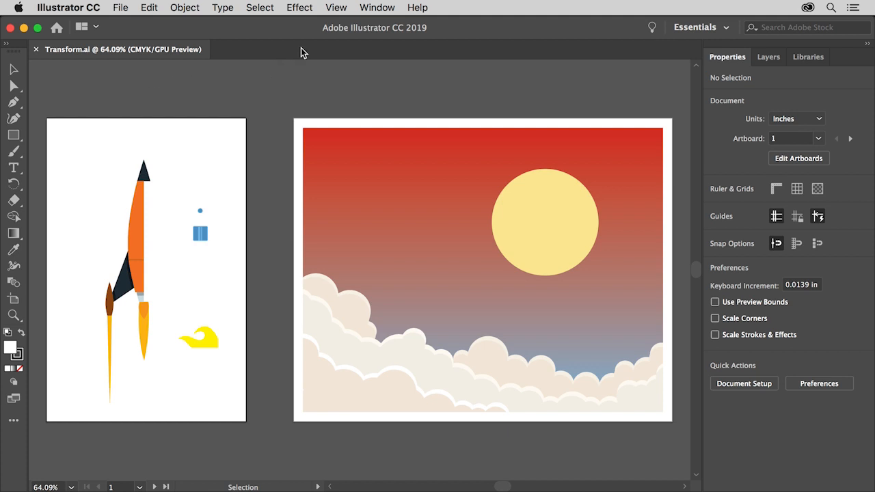
# - In Transform.ai, copy the yellow flame shape and paste the duplicate in place
pyautogui.click(336, 10)
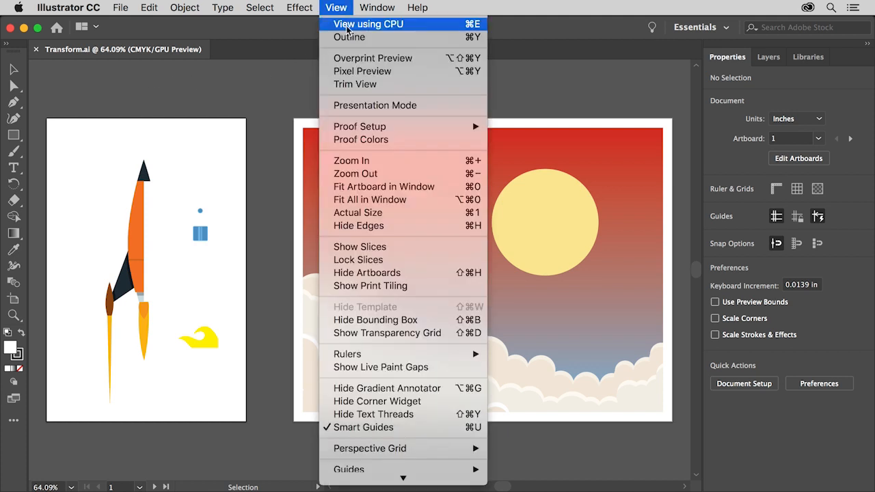
pyautogui.click(409, 199)
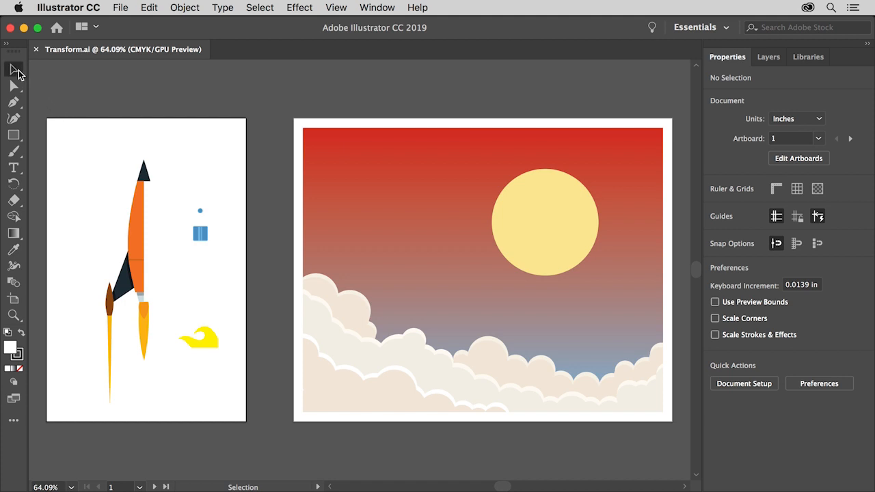
pyautogui.click(199, 344)
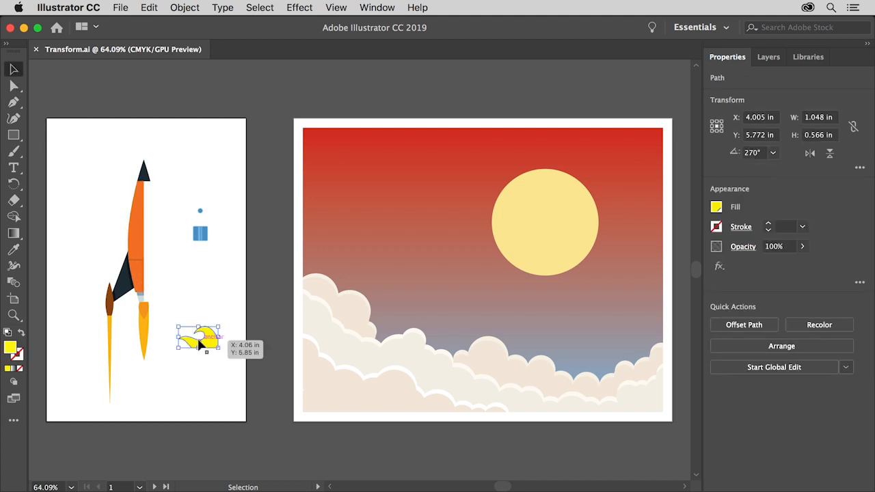
pyautogui.click(346, 9)
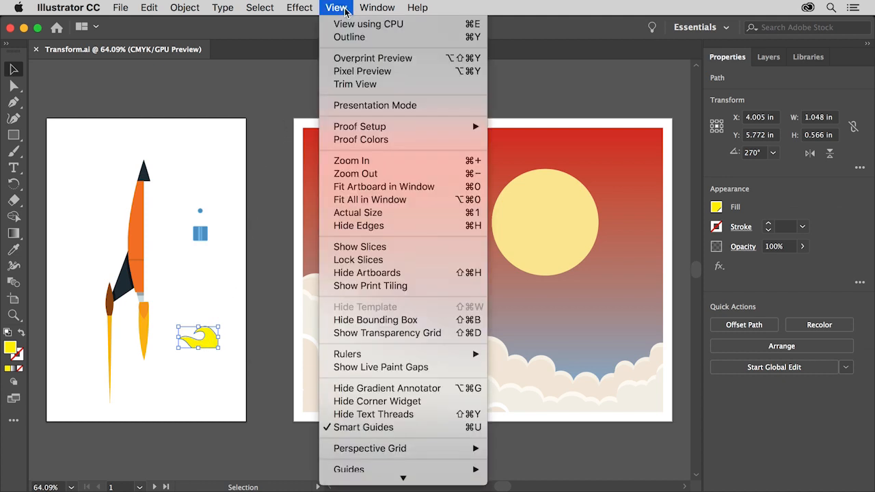
pyautogui.click(396, 162)
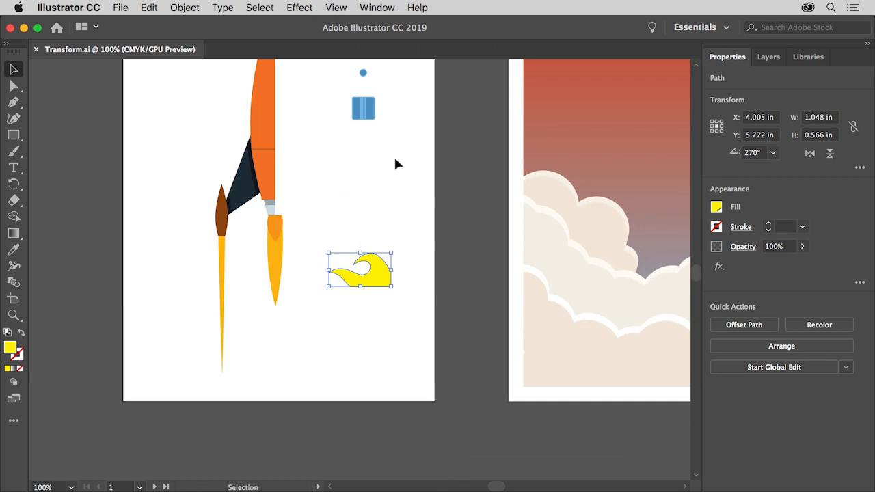
pyautogui.click(150, 7)
pyautogui.click(172, 71)
pyautogui.click(151, 10)
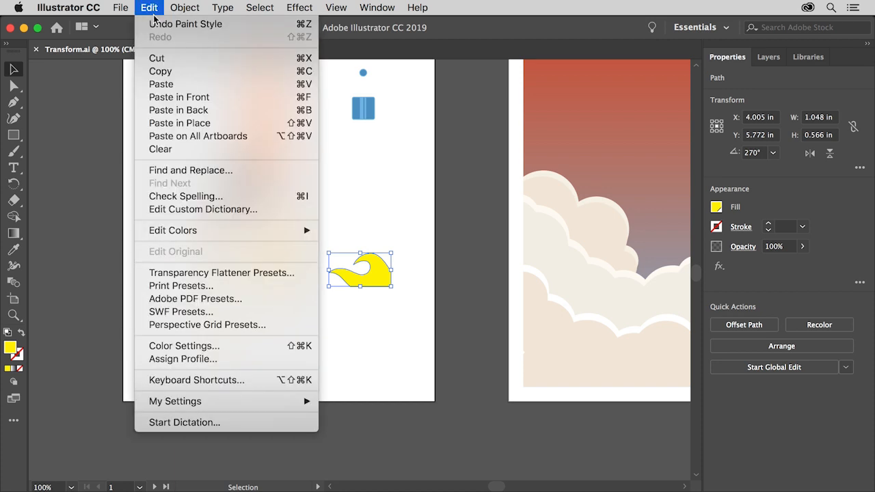
pyautogui.click(216, 124)
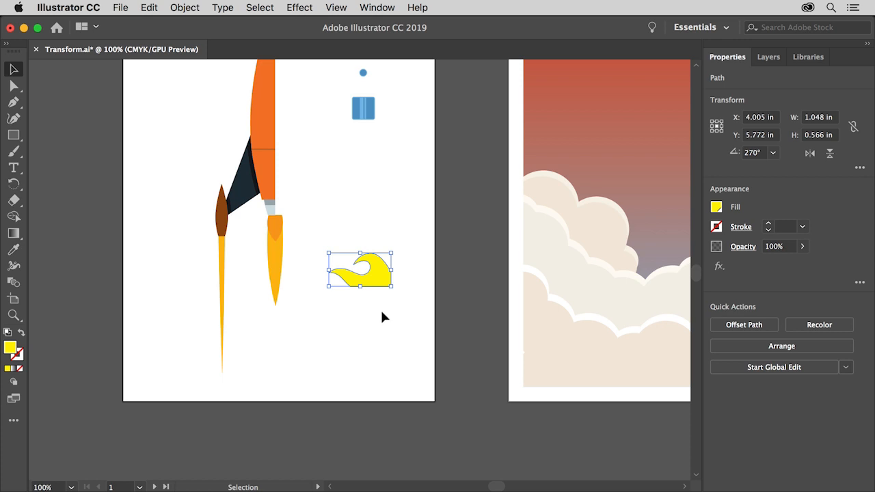
# - Flip the pasted flame vertically about its bottom-center reference point, and rotate both flame halves together 90° counterclockwise
pyautogui.click(716, 131)
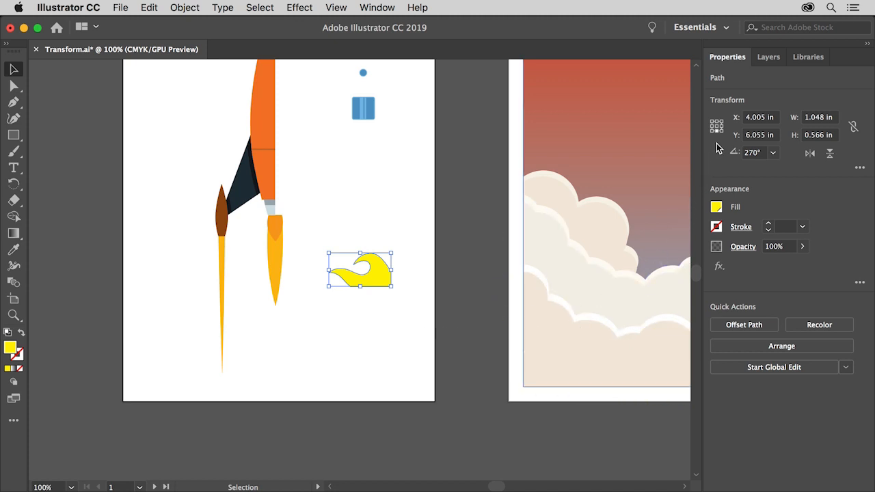
pyautogui.click(830, 155)
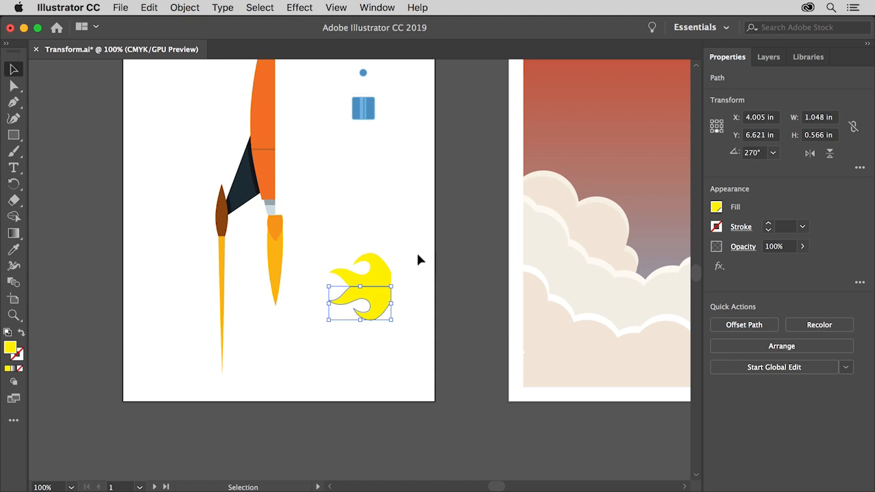
pyautogui.moveTo(326, 311); pyautogui.dragTo(323, 312)
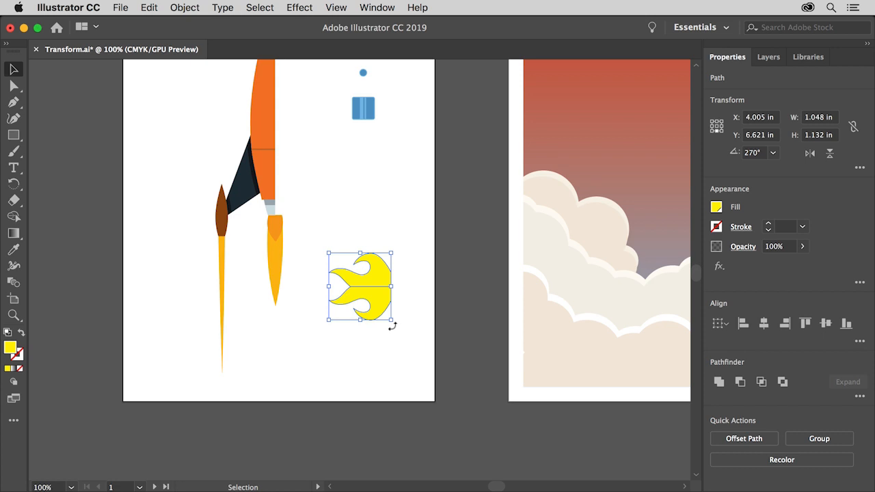
pyautogui.moveTo(392, 326); pyautogui.dragTo(411, 271)
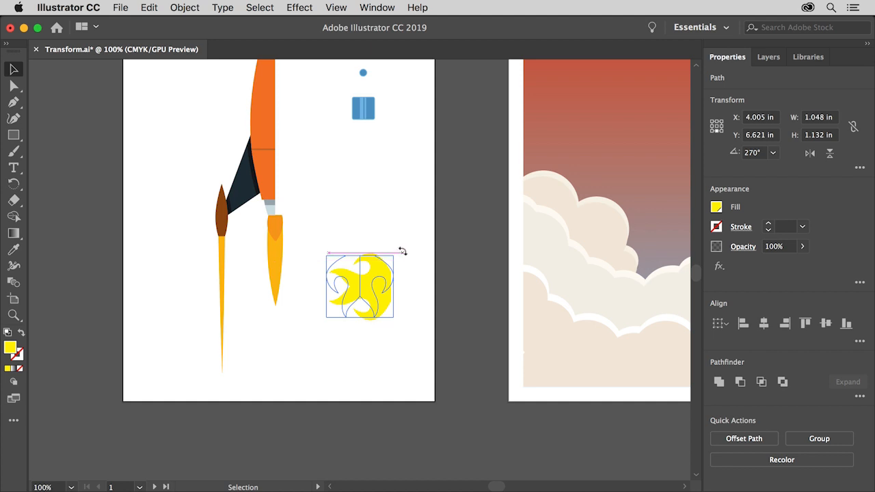
pyautogui.moveTo(403, 252); pyautogui.dragTo(402, 250)
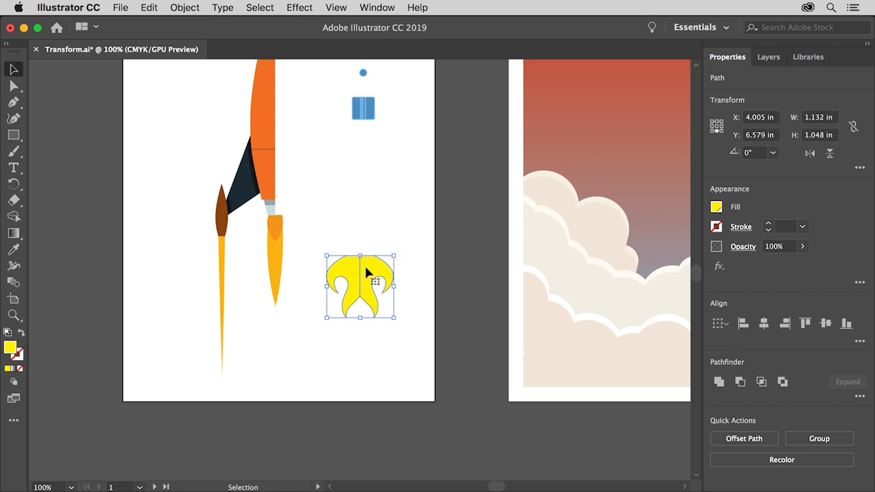
# - Move the yellow flame onto the orange exhaust beneath the rocket body and send it to the back
pyautogui.moveTo(367, 273); pyautogui.dragTo(281, 227)
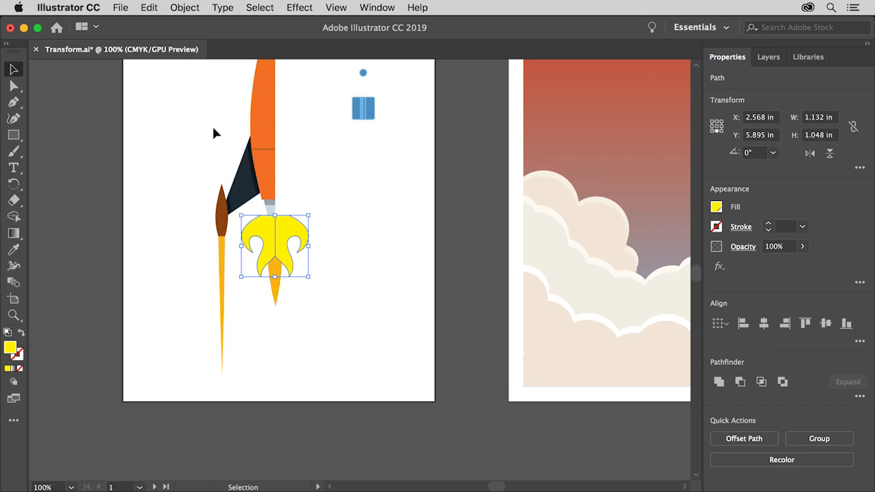
pyautogui.click(195, 9)
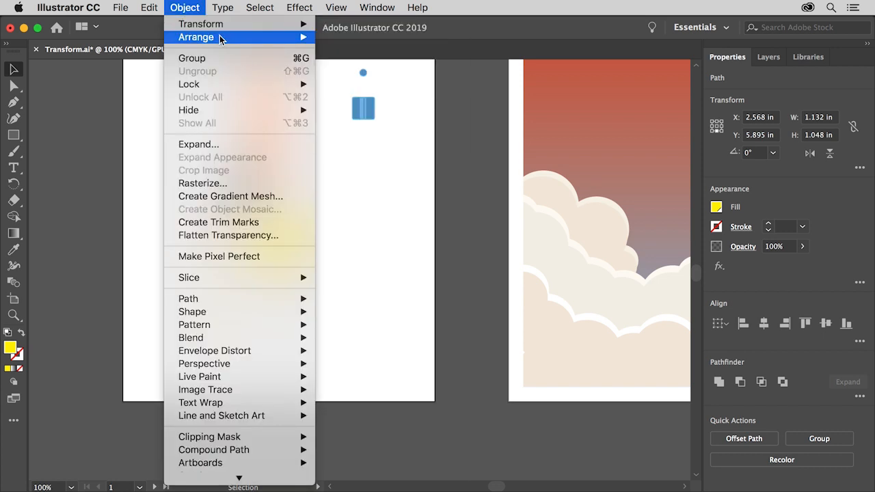
pyautogui.moveTo(220, 38)
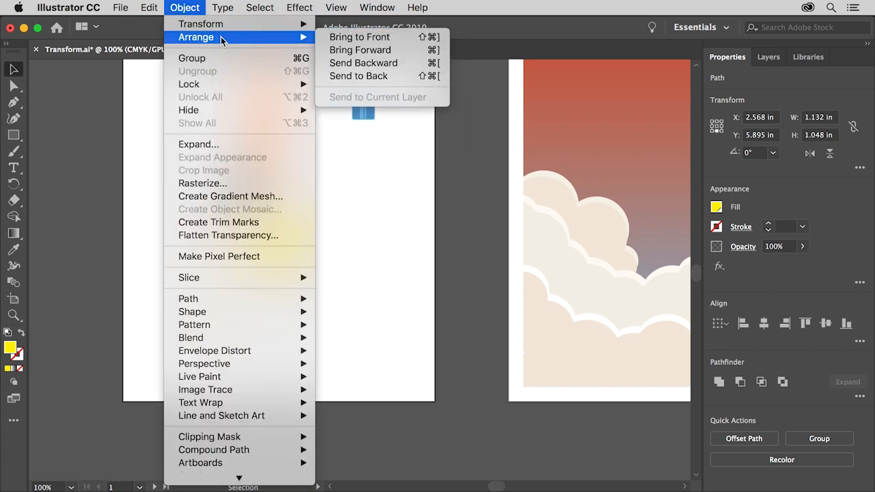
pyautogui.click(404, 80)
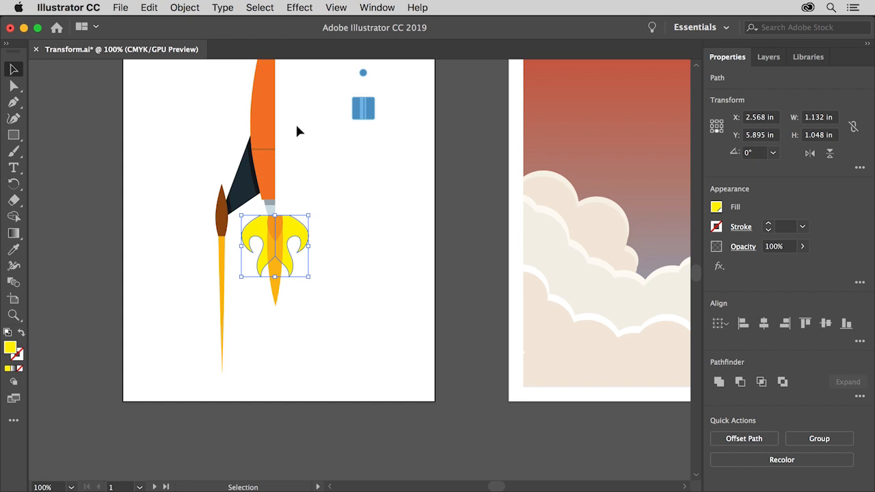
# - Copy the group forming the rocket's left half and paste the duplicate in place
pyautogui.press('space')
pyautogui.moveTo(296, 97); pyautogui.dragTo(317, 220)
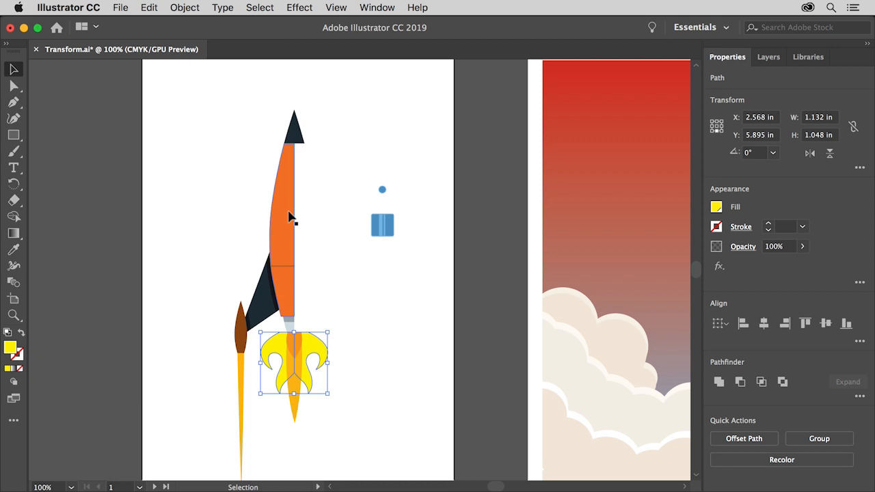
pyautogui.click(289, 217)
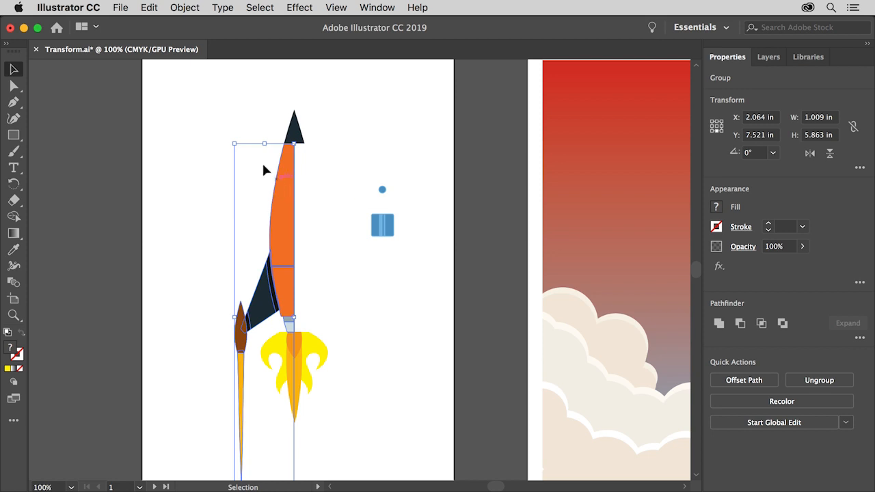
pyautogui.click(151, 8)
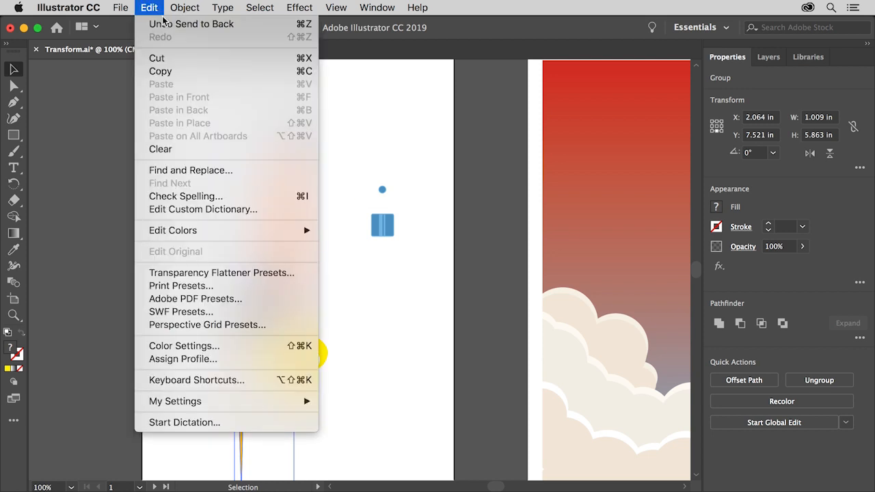
pyautogui.click(180, 72)
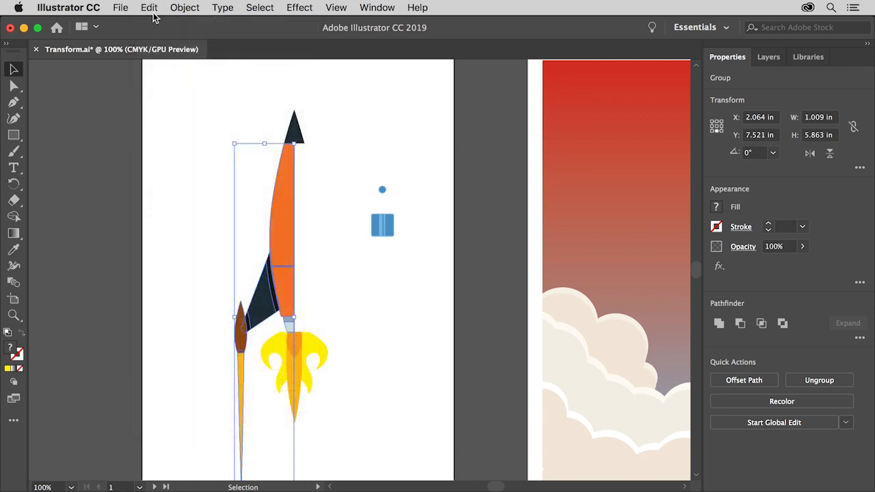
pyautogui.click(152, 8)
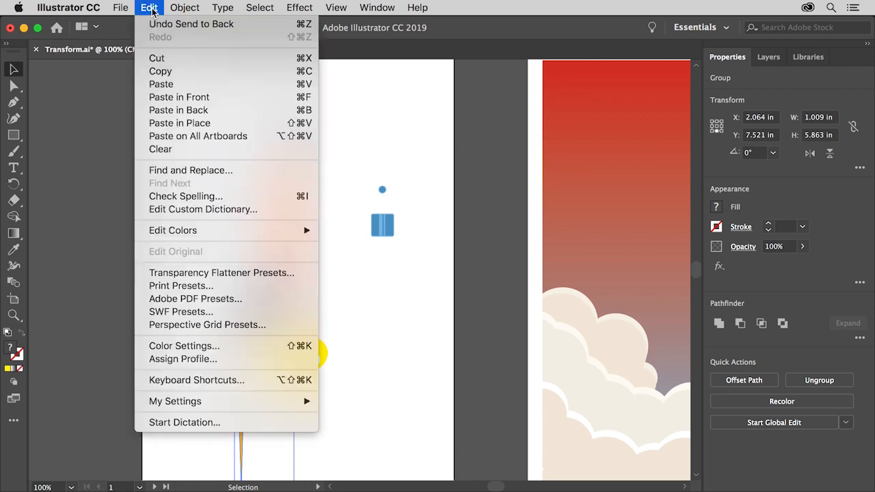
pyautogui.click(209, 123)
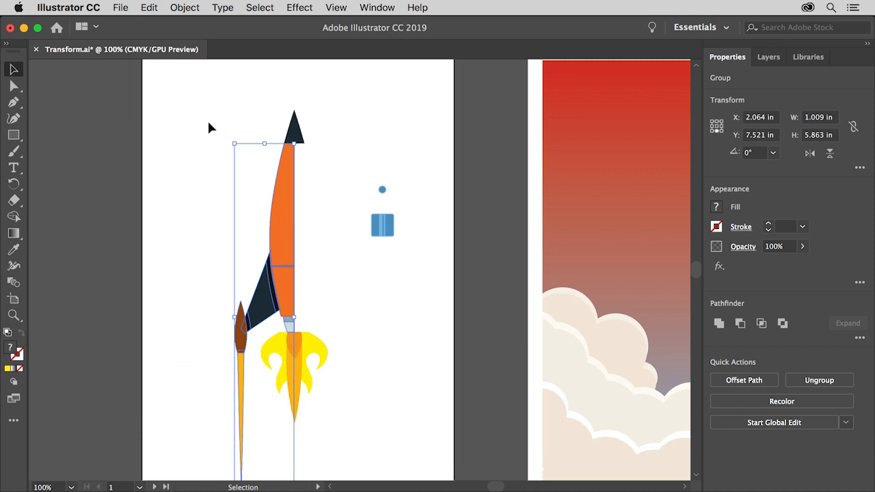
# - Reflect the duplicated rocket half across the rocket's vertical center line with the Reflect tool to form the right half
pyautogui.click(15, 185)
pyautogui.click(15, 185)
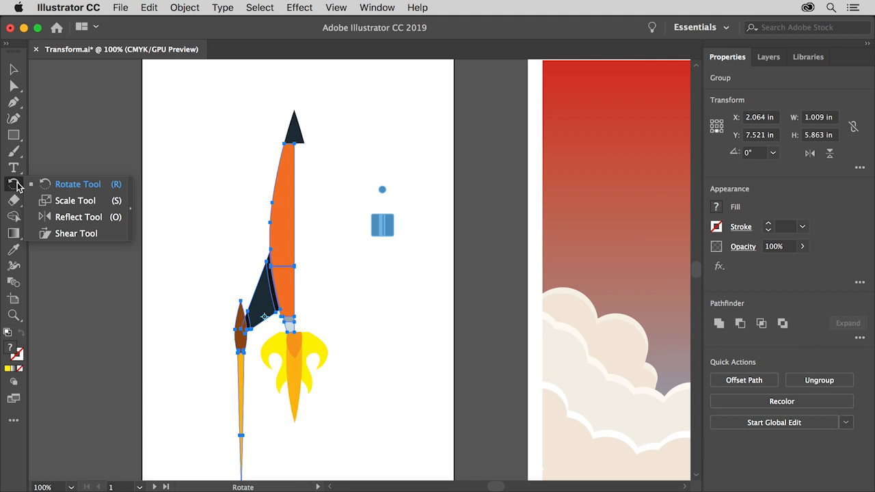
pyautogui.click(78, 217)
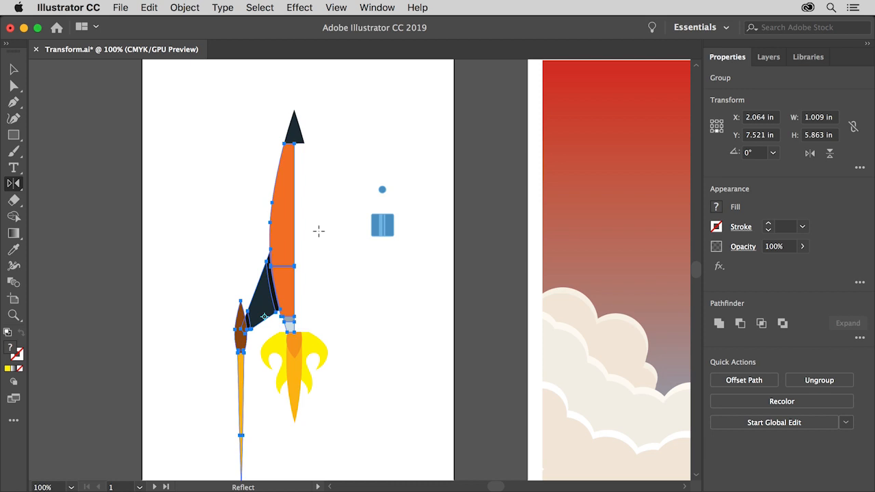
pyautogui.click(292, 195)
pyautogui.moveTo(353, 150); pyautogui.dragTo(213, 264)
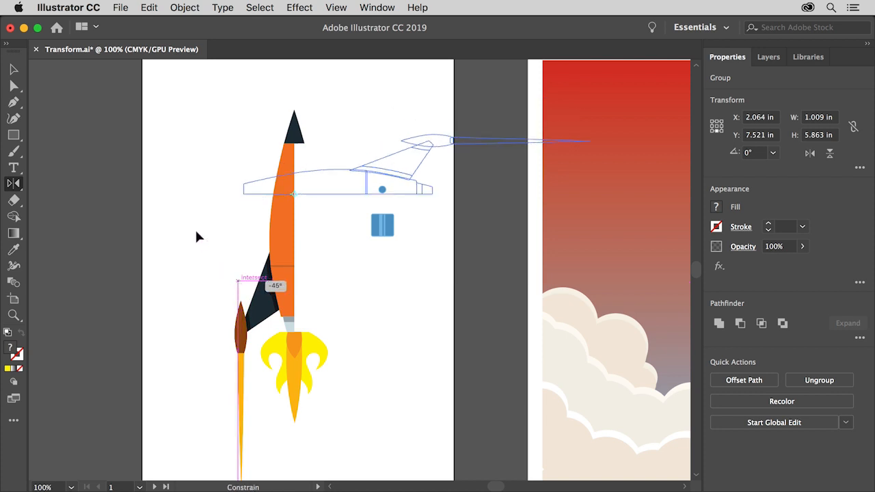
pyautogui.moveTo(196, 231); pyautogui.dragTo(183, 190)
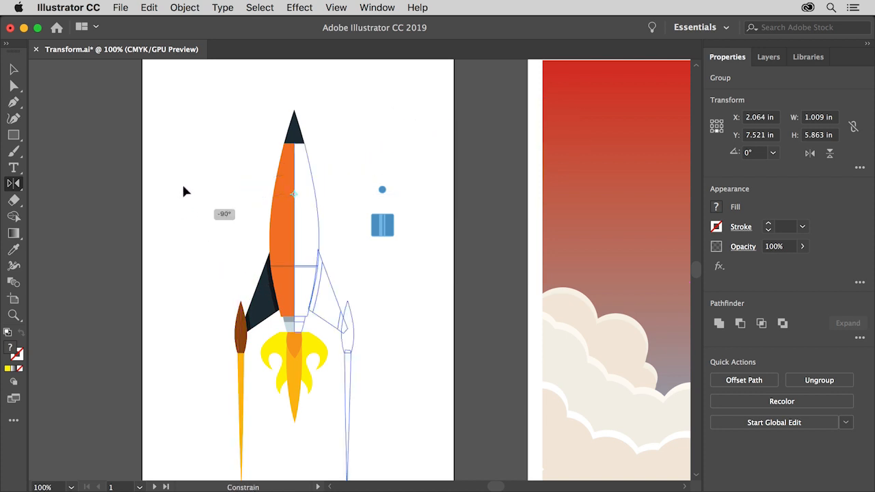
pyautogui.moveTo(184, 192); pyautogui.dragTo(182, 186)
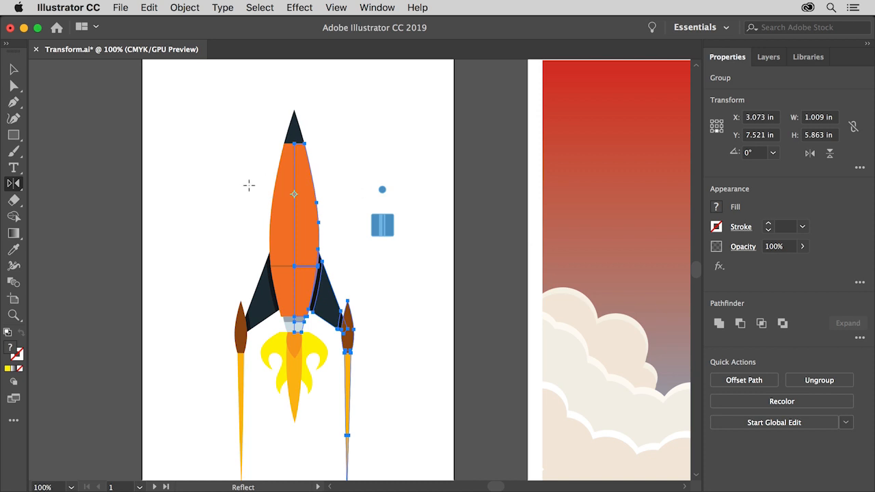
# - Move the small blue circle onto the left side of the rocket's upper body and duplicate it horizontally onto the center line
pyautogui.click(18, 73)
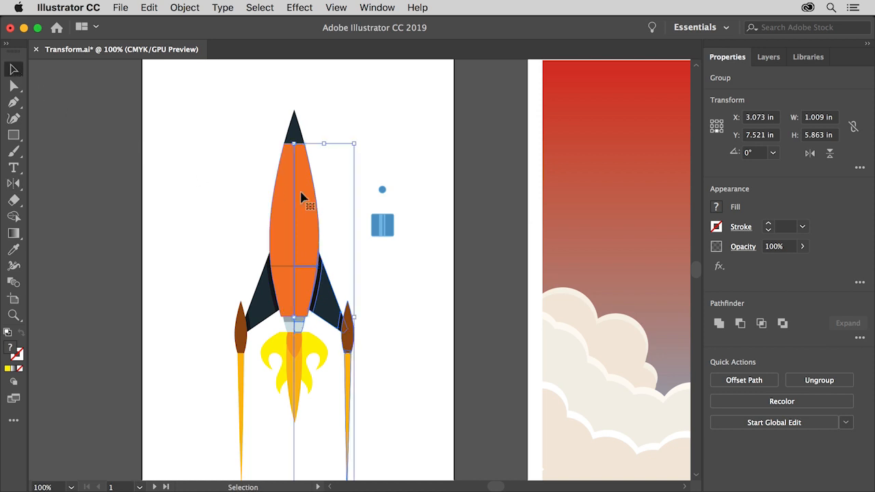
pyautogui.moveTo(382, 189); pyautogui.dragTo(282, 187)
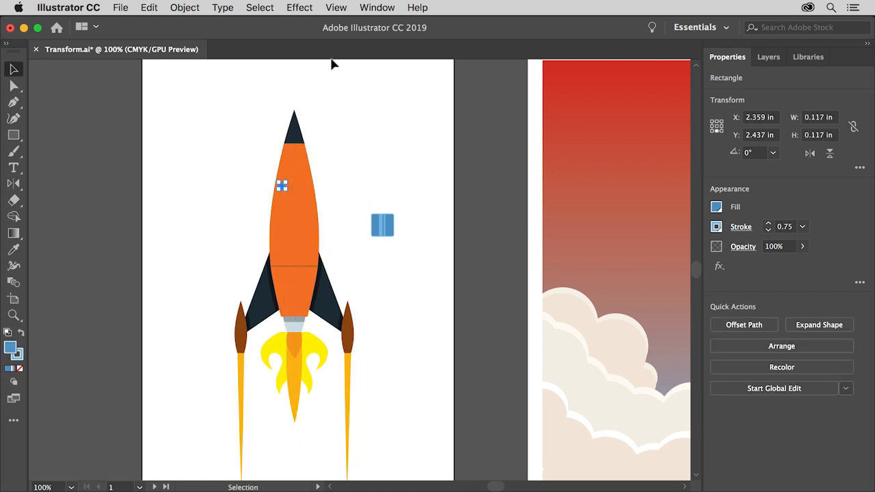
pyautogui.click(338, 8)
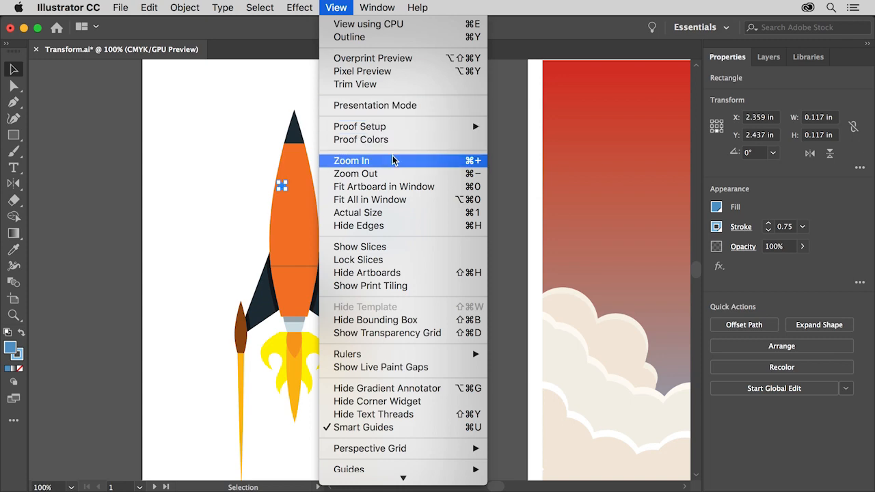
pyautogui.click(341, 161)
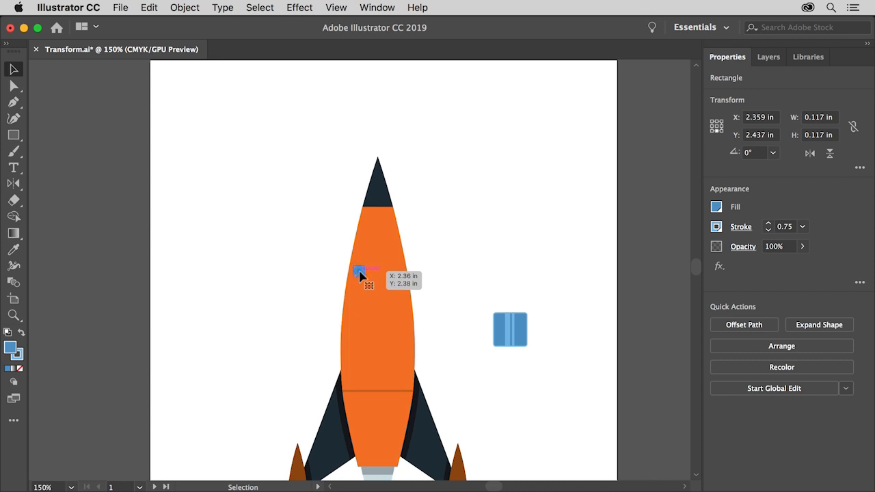
pyautogui.moveTo(359, 273); pyautogui.dragTo(378, 275)
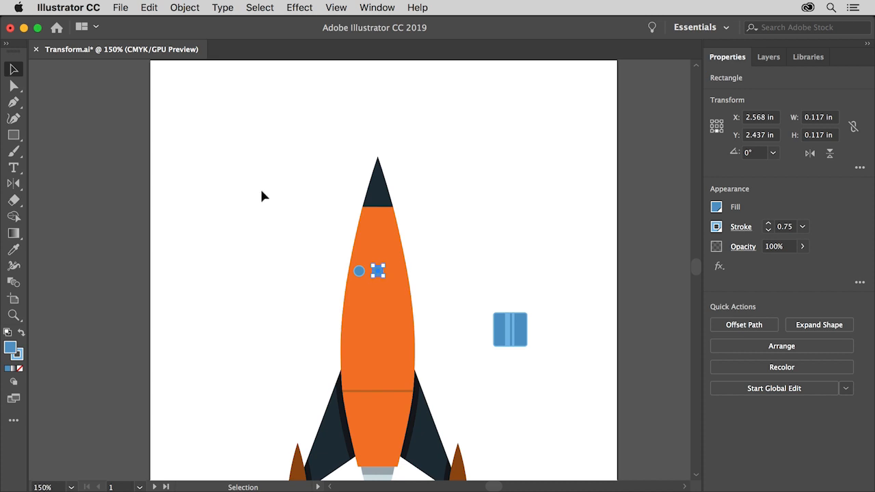
# - Repeat the last copy transformation with Transform Again to add a third, equally spaced circle
pyautogui.click(185, 8)
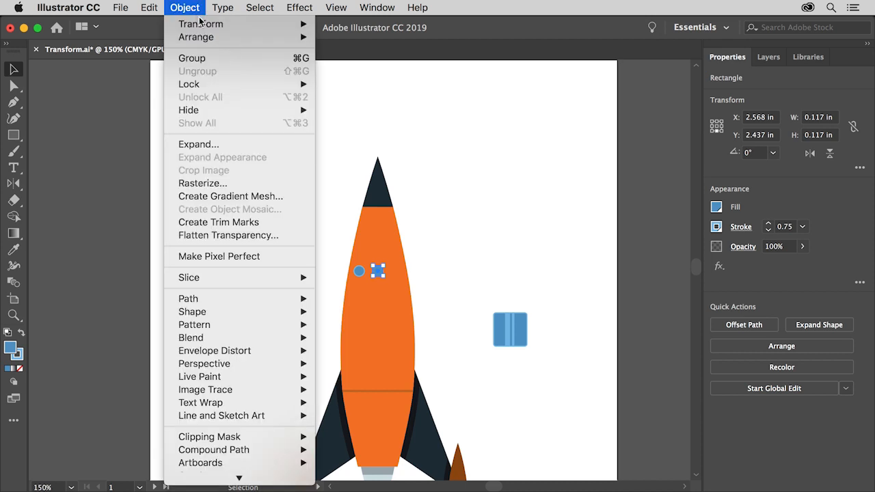
pyautogui.moveTo(235, 25)
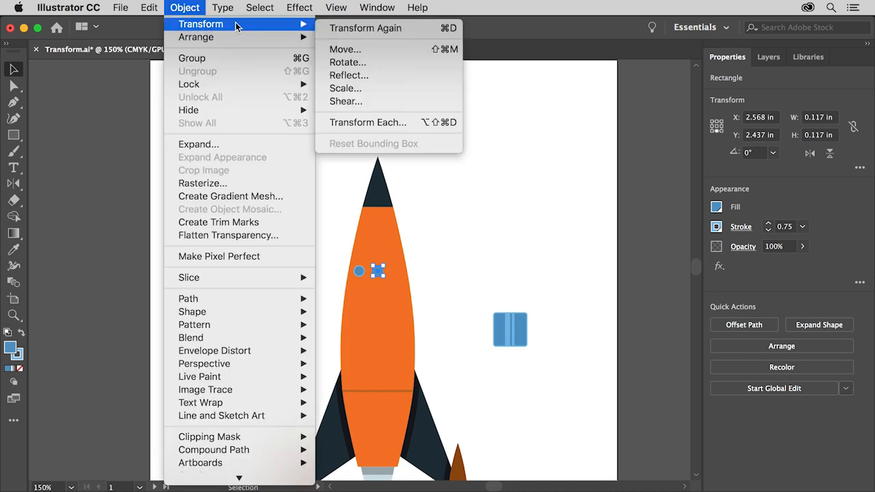
pyautogui.click(408, 31)
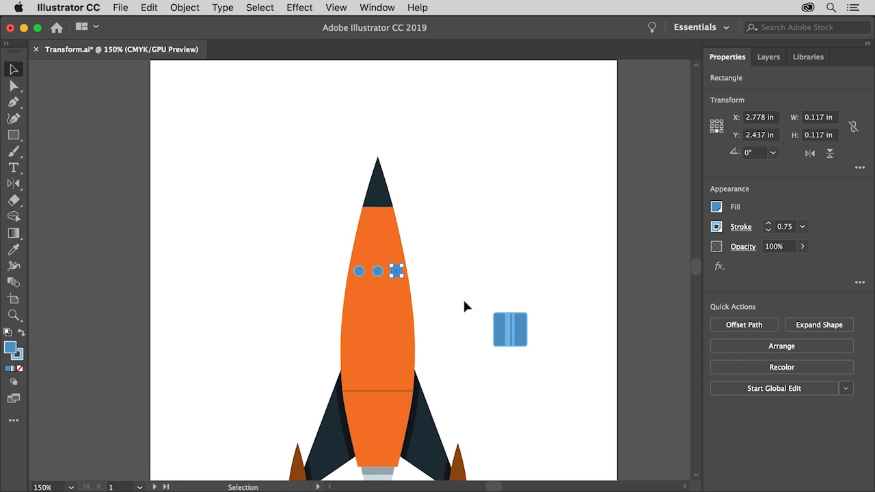
# - Shear the light stripe group on the blue square horizontally so it slants to the right, about 0.25 in wide
pyautogui.click(511, 335)
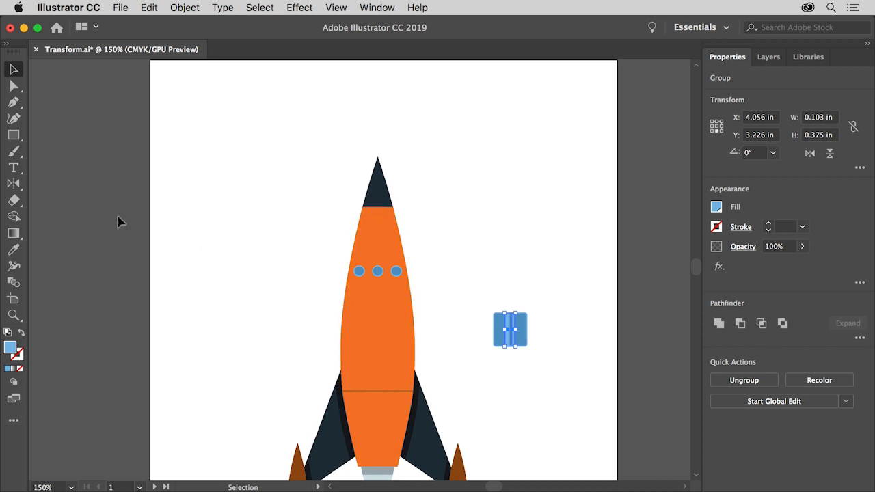
pyautogui.click(16, 187)
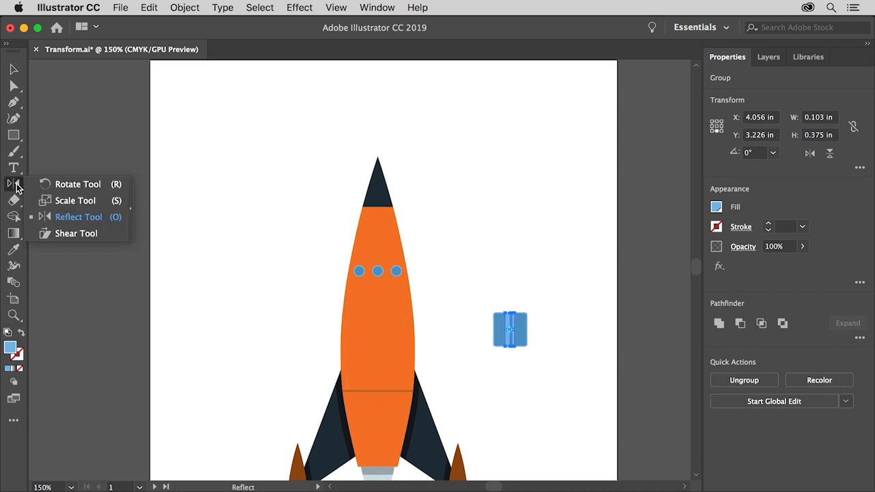
pyautogui.click(73, 233)
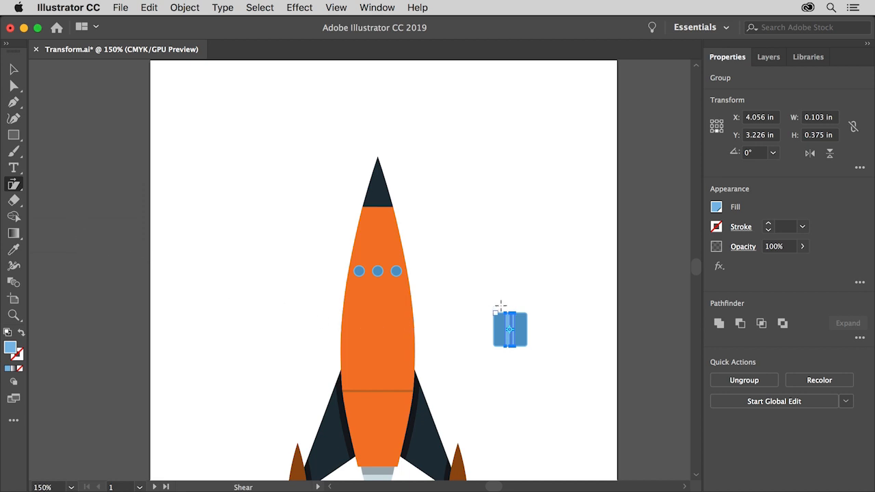
pyautogui.moveTo(515, 299); pyautogui.dragTo(519, 301)
pyautogui.moveTo(521, 300); pyautogui.dragTo(527, 299)
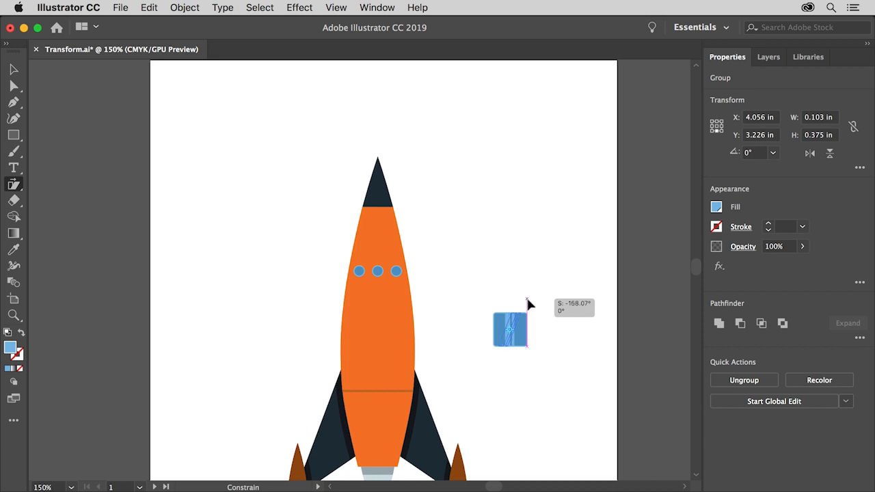
pyautogui.moveTo(527, 299); pyautogui.dragTo(528, 298)
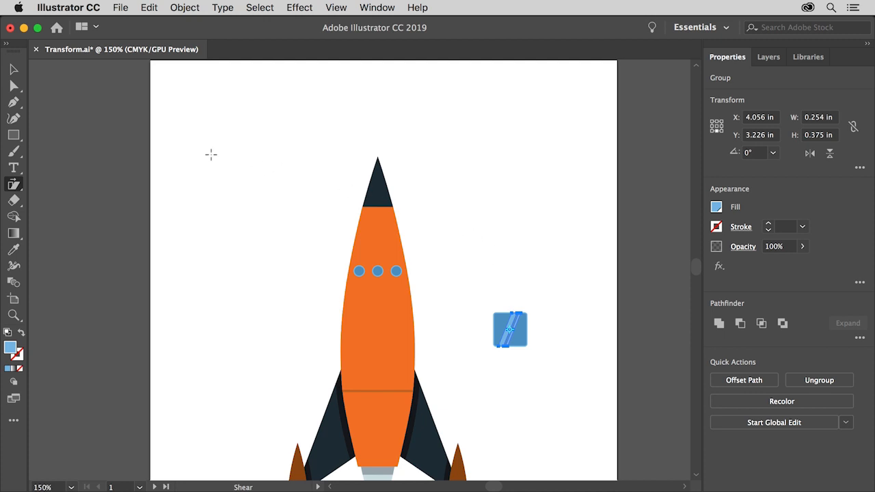
# - Move the blue square together with its slanted stripes onto the rocket body, centered below the three circles
pyautogui.click(19, 71)
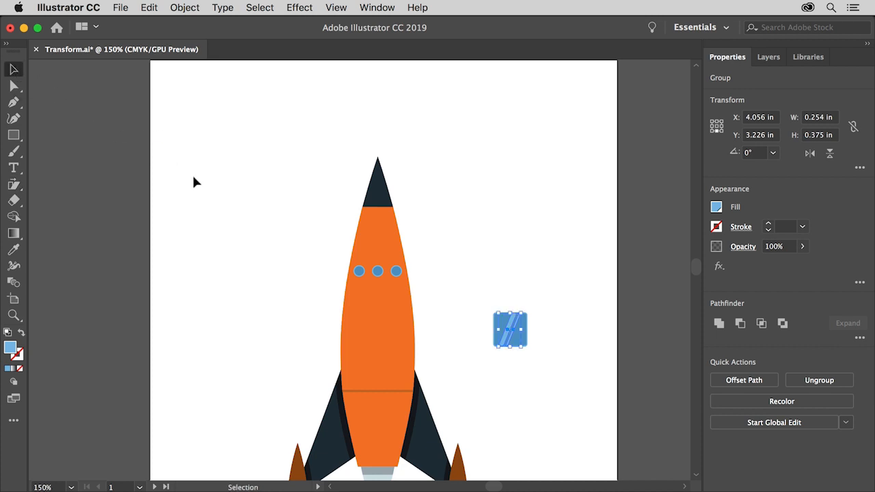
pyautogui.moveTo(462, 296); pyautogui.dragTo(553, 373)
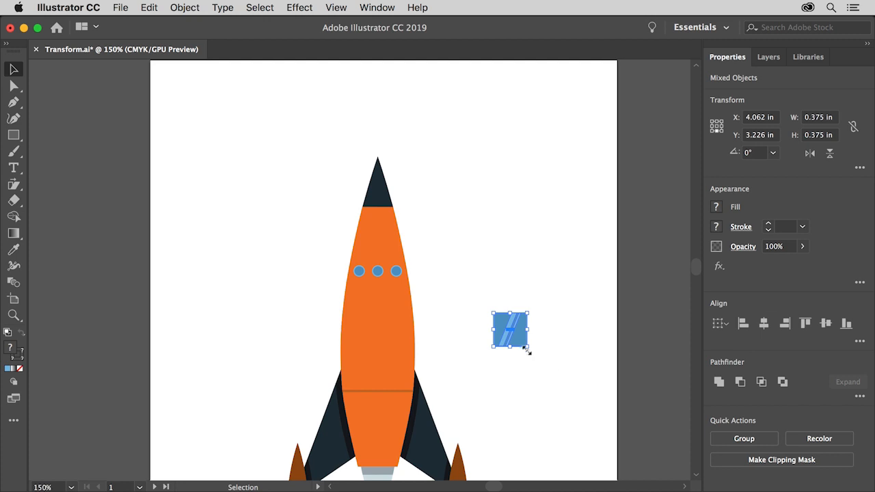
pyautogui.moveTo(502, 340); pyautogui.dragTo(385, 329)
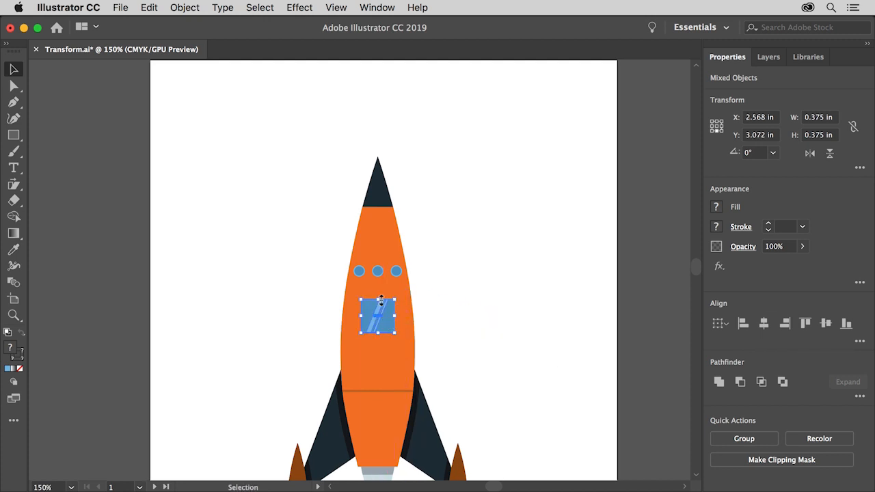
# - Select all the rocket's parts and move them onto the sky artboard, beside the yellow sun
pyautogui.click(341, 13)
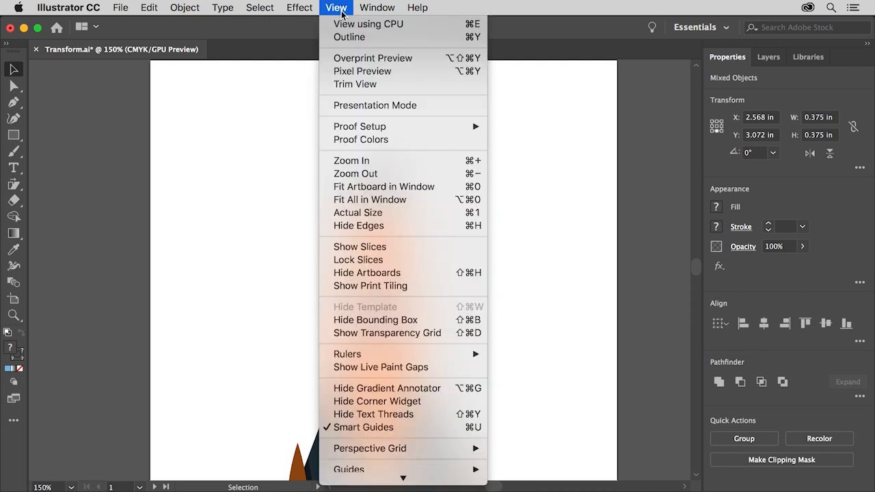
pyautogui.click(399, 200)
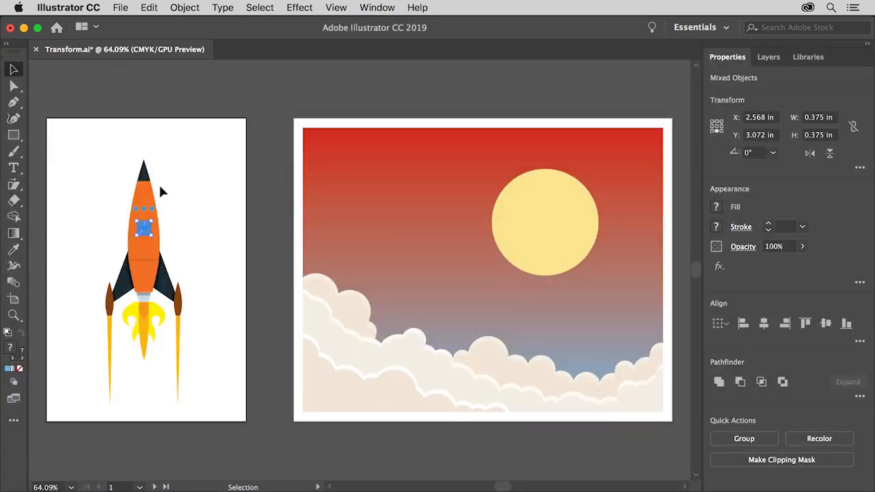
pyautogui.moveTo(111, 208); pyautogui.dragTo(209, 378)
pyautogui.moveTo(161, 264); pyautogui.dragTo(450, 250)
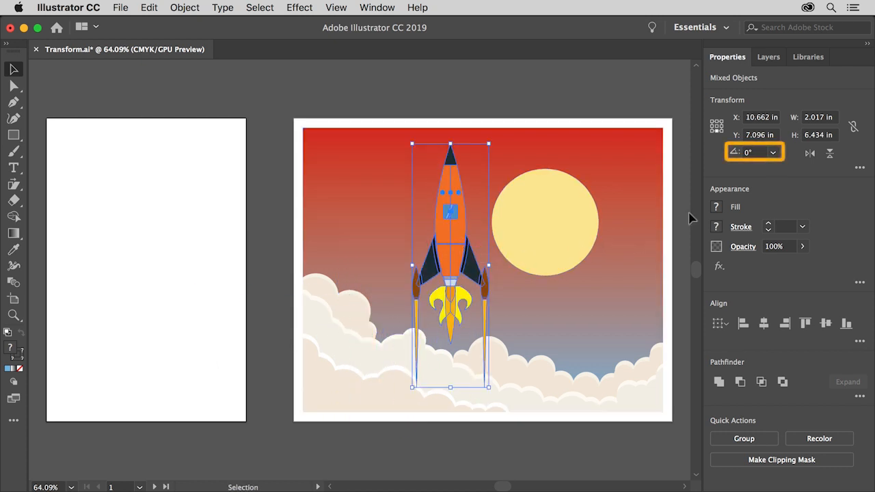
# - Rotate the rocket artwork by 330° and deselect it
pyautogui.click(772, 153)
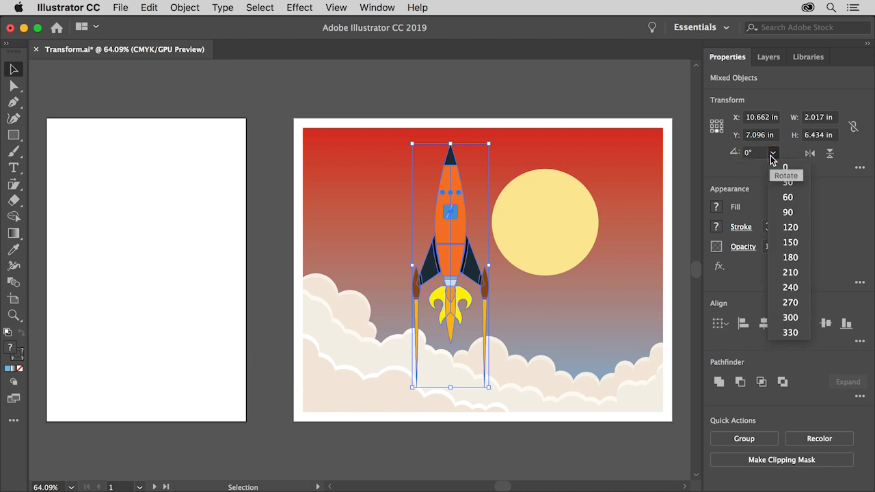
pyautogui.click(790, 333)
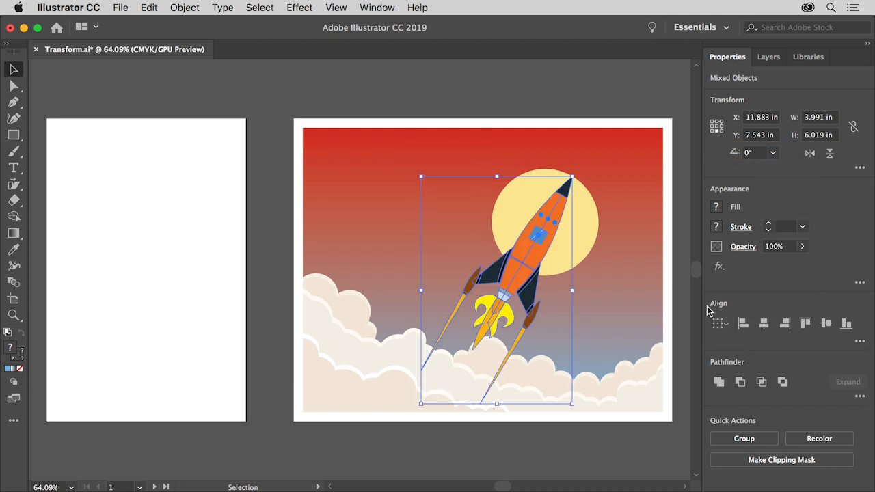
pyautogui.click(599, 112)
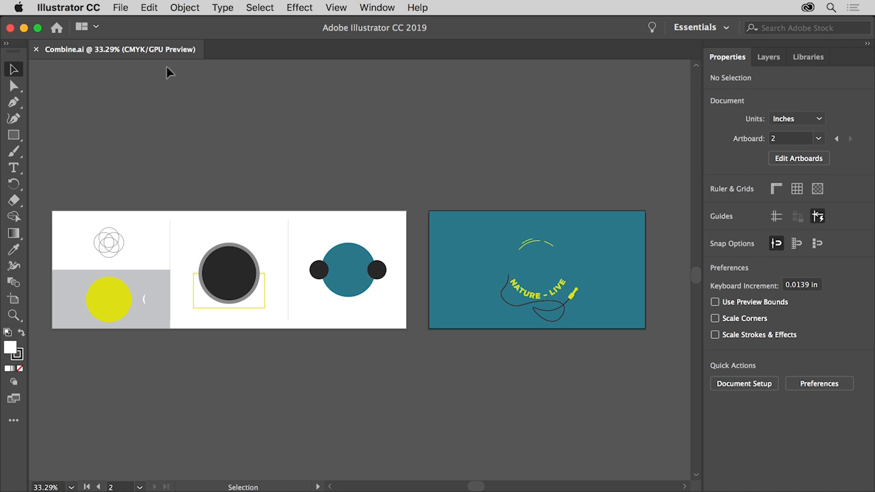
# - In Combine.ai, select the four overlapping circle outlines and merge their left, top and right outer areas with the Shape Builder tool
pyautogui.click(339, 8)
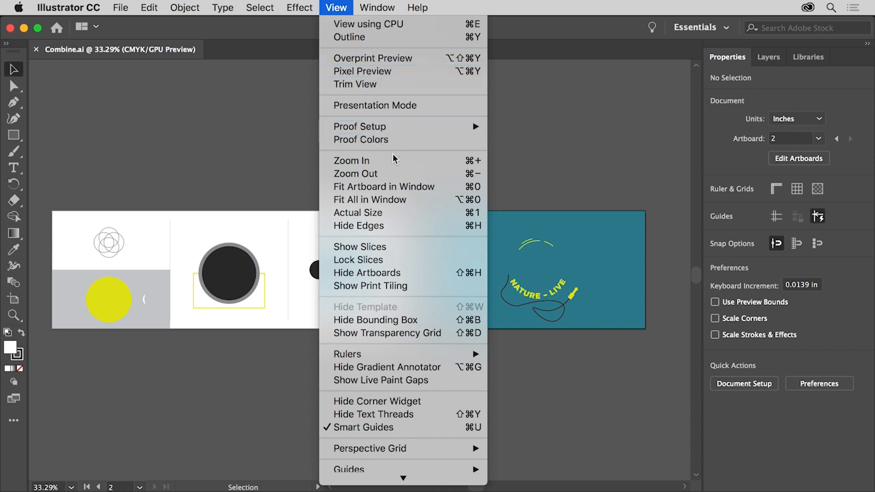
pyautogui.click(408, 203)
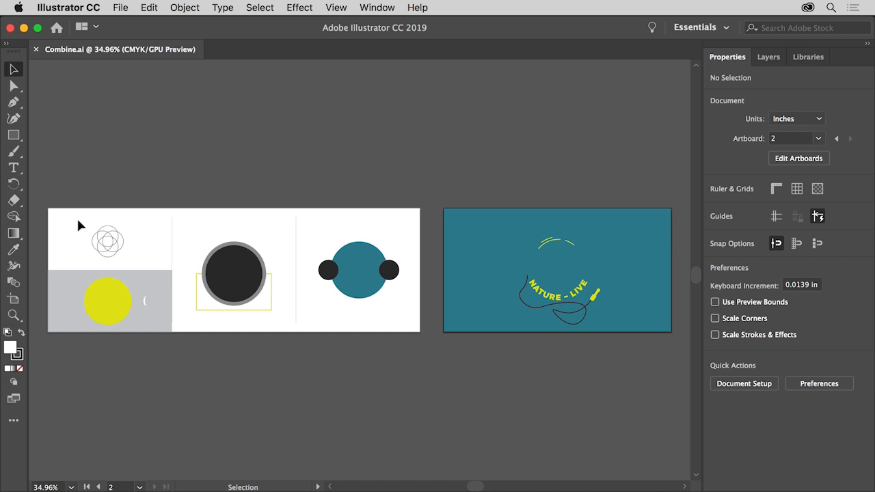
pyautogui.moveTo(77, 218); pyautogui.dragTo(95, 236)
pyautogui.moveTo(136, 263); pyautogui.dragTo(136, 262)
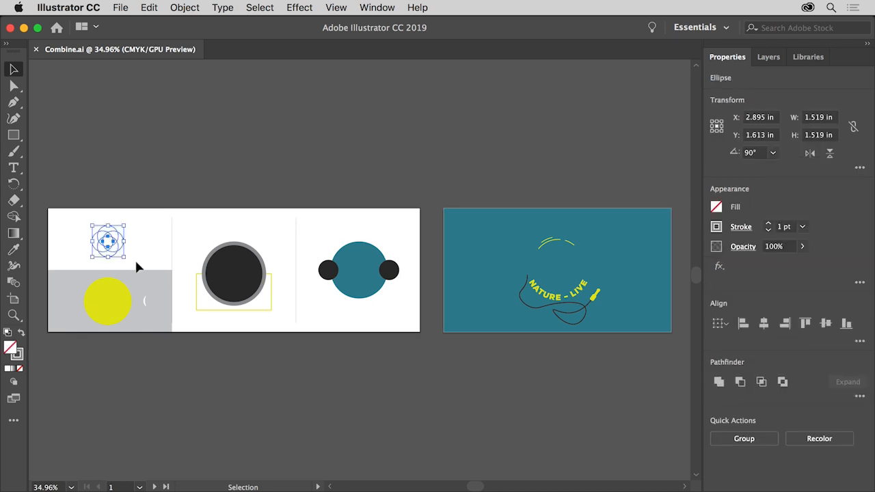
pyautogui.press('a')
pyautogui.press('super+equal')
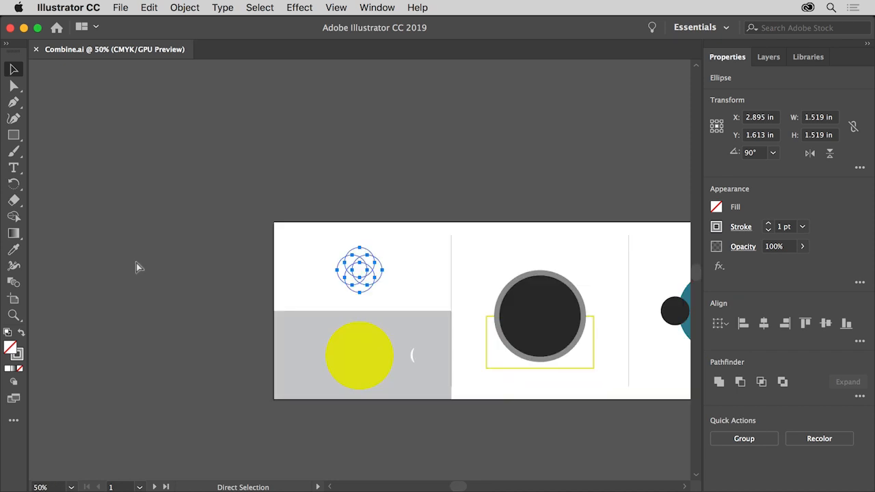
pyautogui.press('super+equal')
pyautogui.press('v')
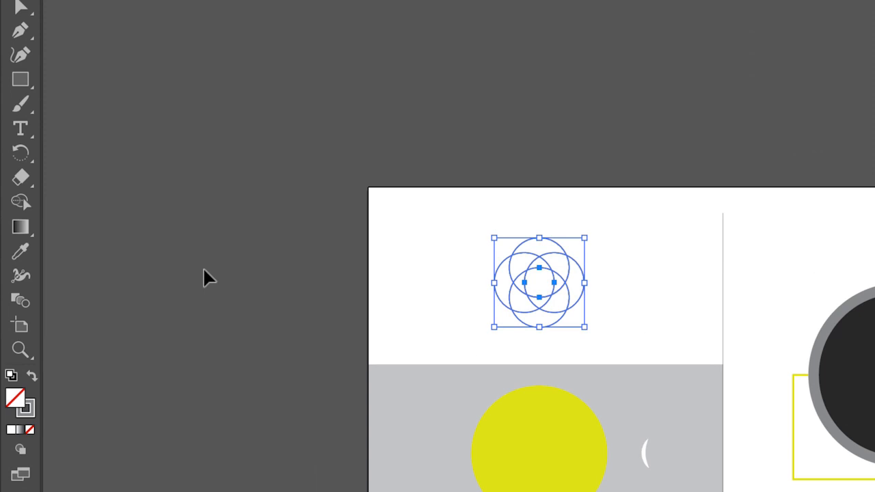
pyautogui.click(21, 203)
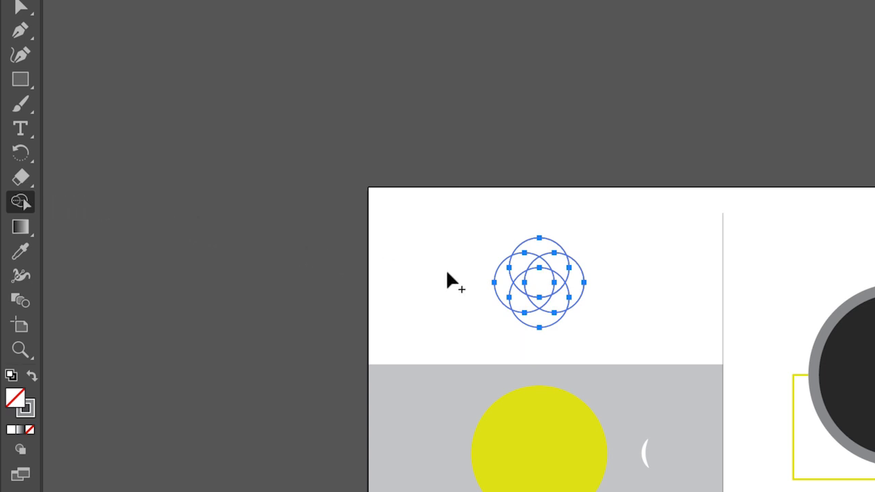
pyautogui.moveTo(448, 272)
pyautogui.mouseDown()
pyautogui.moveTo(496, 279)
pyautogui.moveTo(520, 280)
pyautogui.mouseUp()
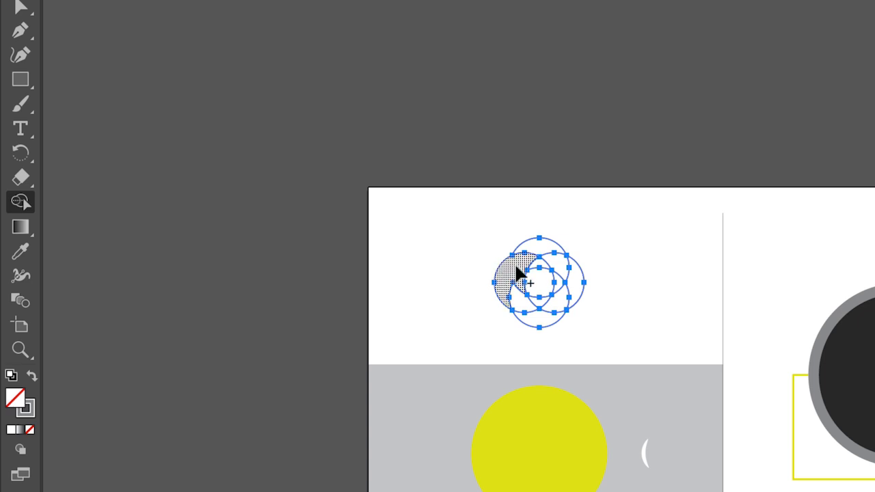
pyautogui.moveTo(521, 274)
pyautogui.mouseDown()
pyautogui.moveTo(535, 257)
pyautogui.moveTo(555, 259)
pyautogui.moveTo(555, 277)
pyautogui.moveTo(578, 281)
pyautogui.mouseUp()
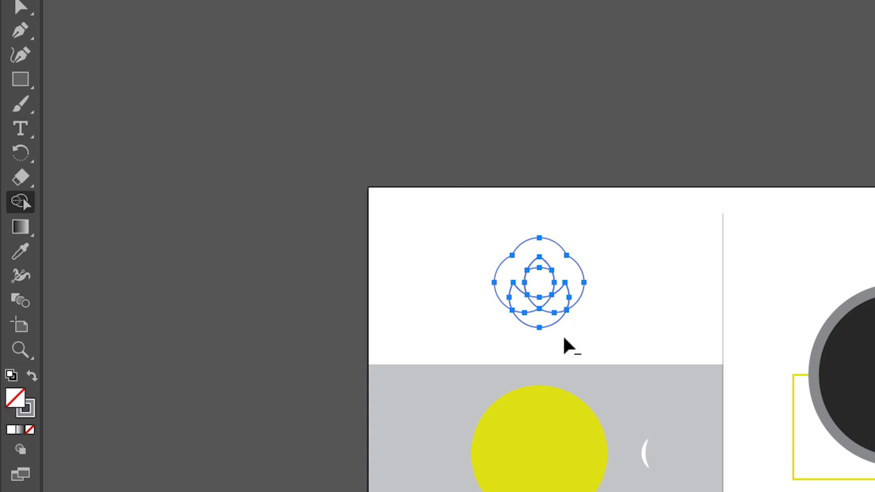
# - Remove the lower circle areas with the Shape Builder tool and move the remaining flower-like outline onto the center of the yellow circle
pyautogui.moveTo(563, 336)
pyautogui.mouseDown()
pyautogui.moveTo(541, 261)
pyautogui.moveTo(539, 294)
pyautogui.moveTo(514, 307)
pyautogui.mouseUp()
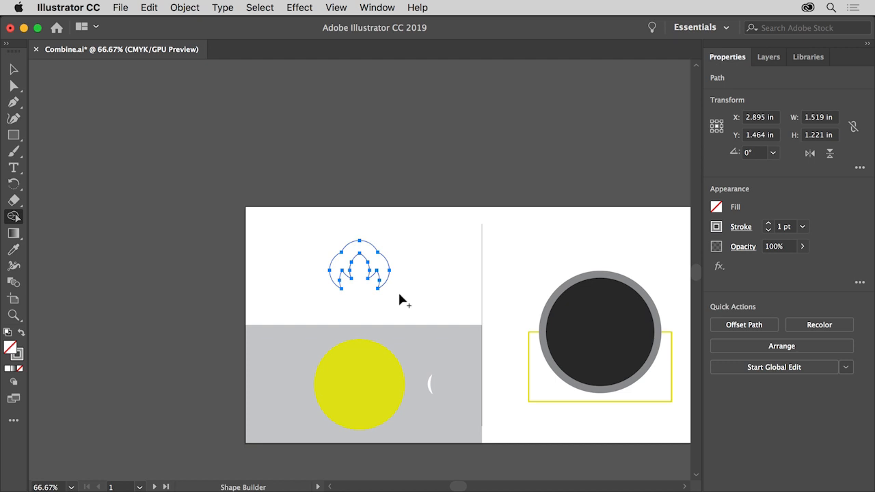
pyautogui.click(15, 70)
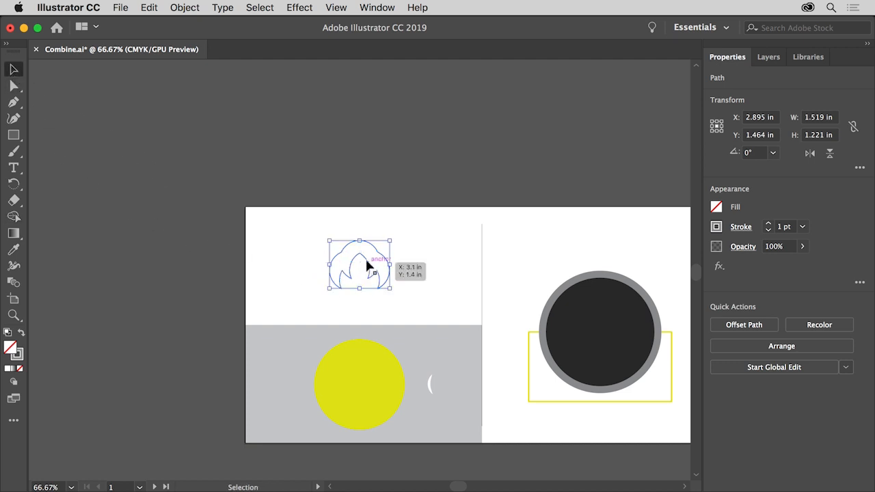
pyautogui.moveTo(367, 261); pyautogui.dragTo(368, 376)
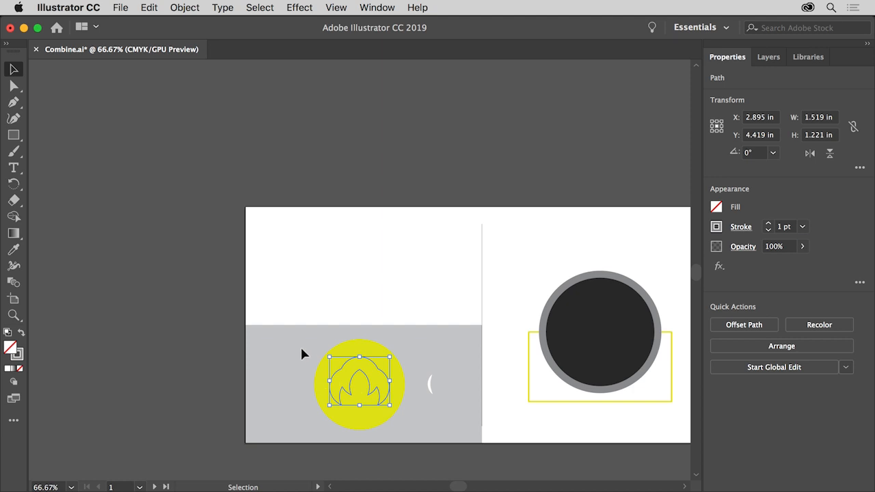
# - Select the outline together with the yellow circle and cut it out of the circle with Minus Front
pyautogui.moveTo(301, 349); pyautogui.dragTo(333, 376)
pyautogui.moveTo(382, 404); pyautogui.dragTo(404, 415)
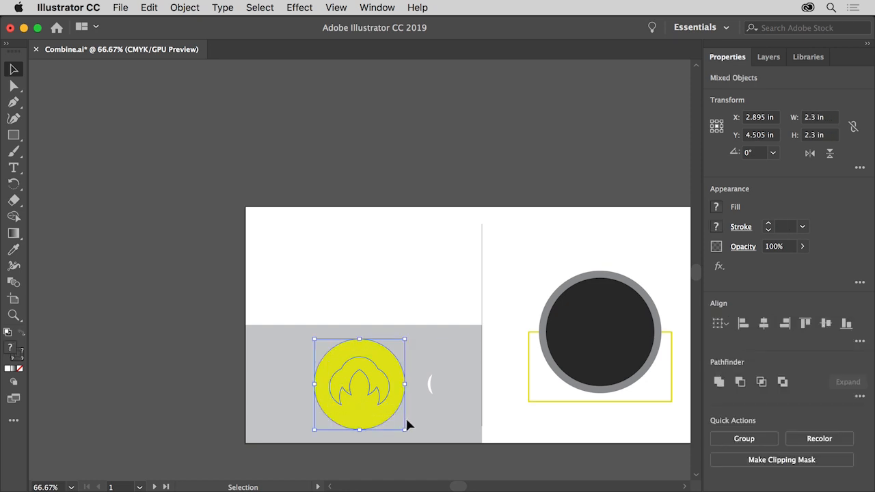
pyautogui.click(740, 382)
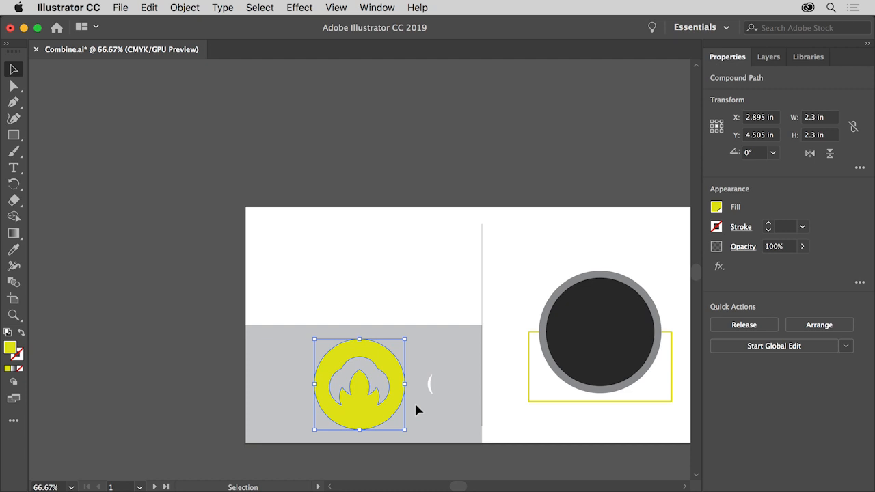
# - Place the white curved line inside the central petal of the yellow logo and group all the logo's parts
pyautogui.moveTo(426, 391); pyautogui.dragTo(352, 382)
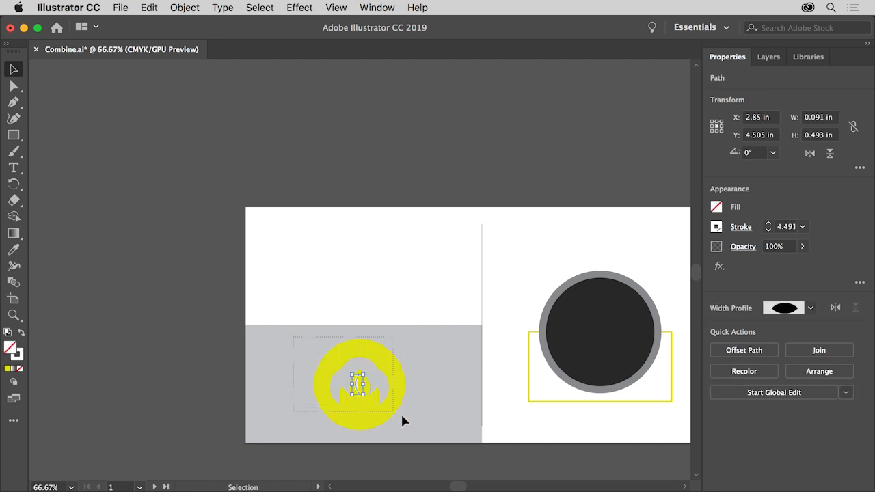
pyautogui.moveTo(434, 428); pyautogui.dragTo(434, 428)
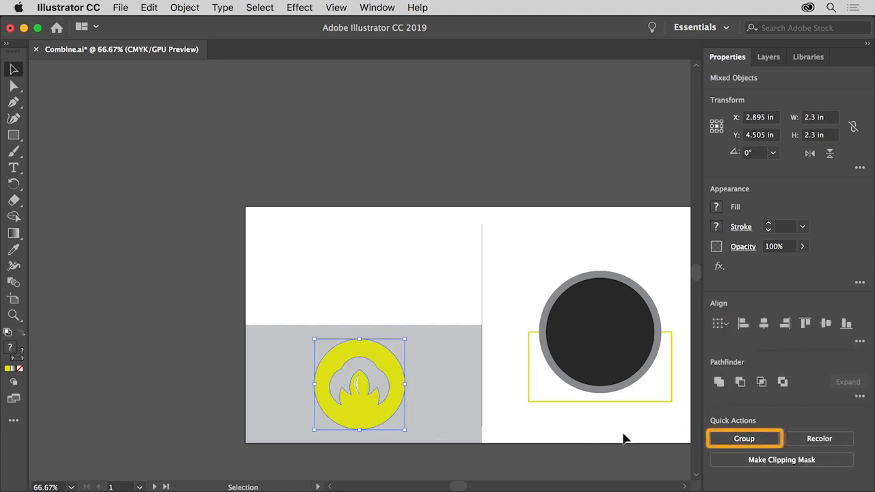
pyautogui.click(721, 441)
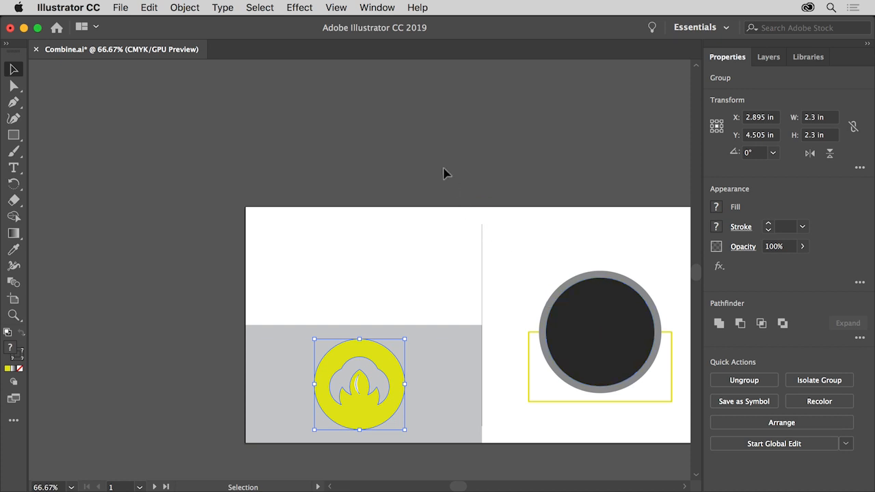
# - Fit the artboard in the window
pyautogui.click(336, 8)
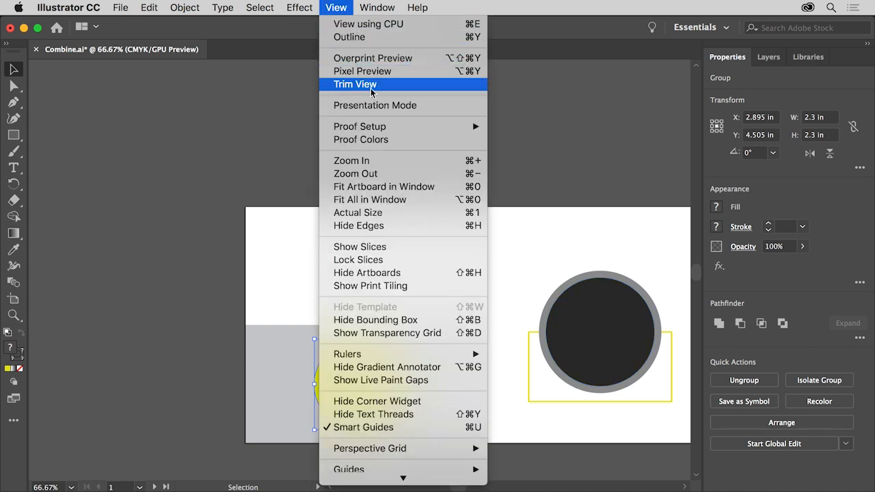
pyautogui.click(401, 190)
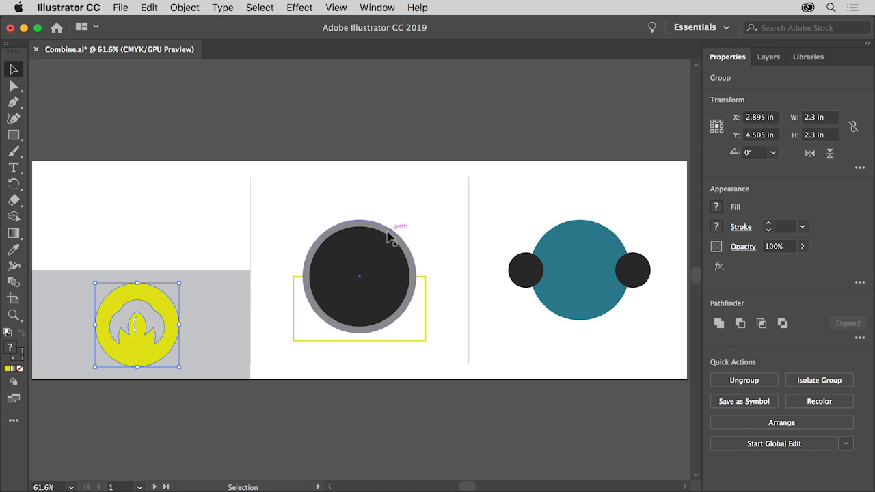
pyautogui.moveTo(380, 248); pyautogui.dragTo(395, 224)
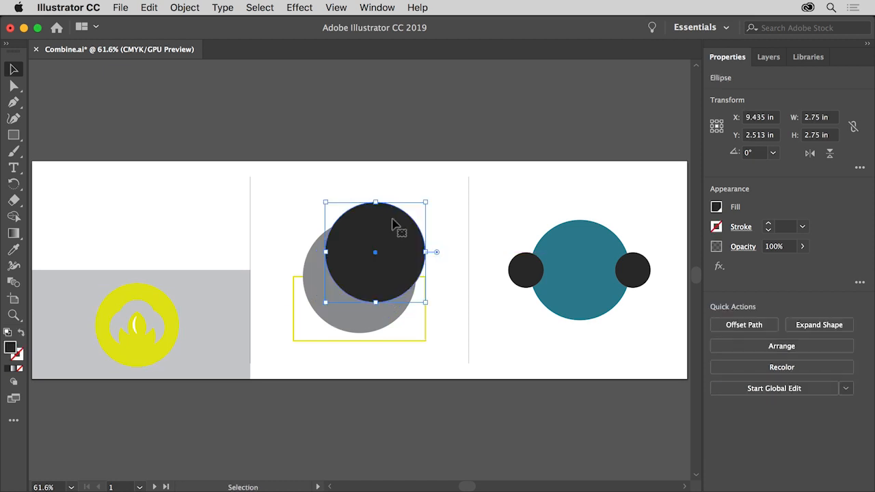
pyautogui.press('super+z')
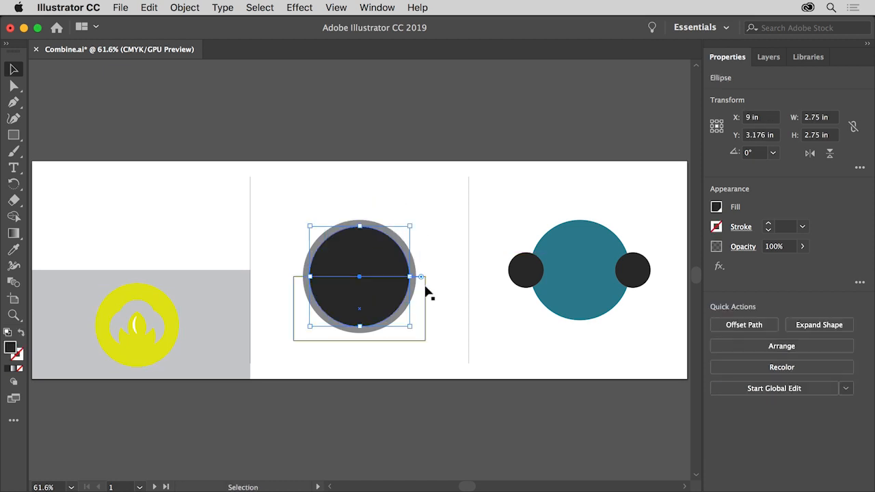
pyautogui.click(441, 304)
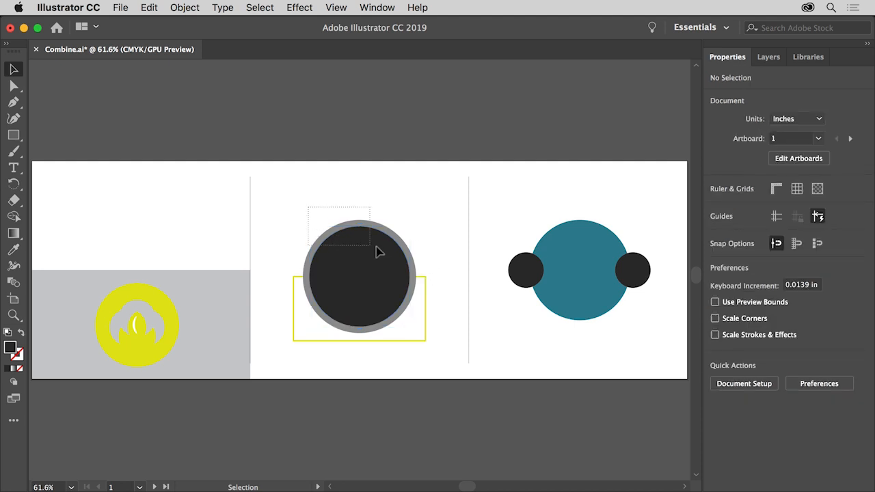
# - Select the dark circle and the gray circle behind it and combine them into a ring with the Exclude shape mode
pyautogui.click(408, 248)
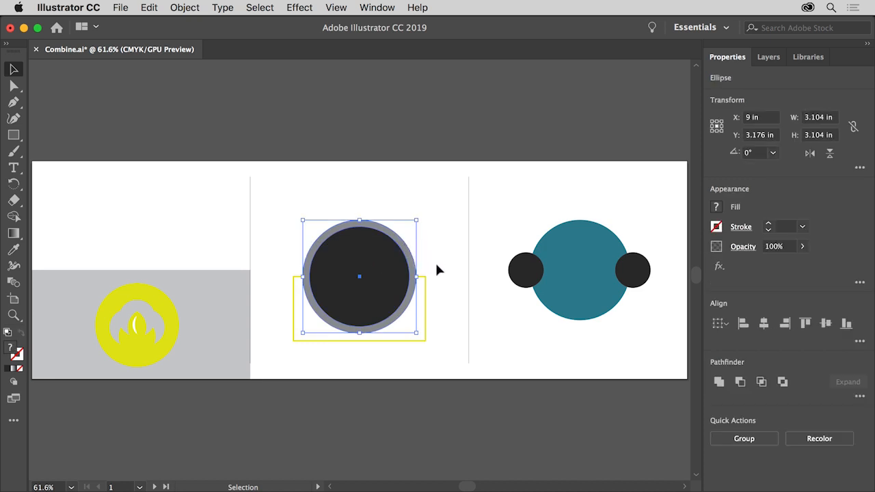
pyautogui.click(782, 382)
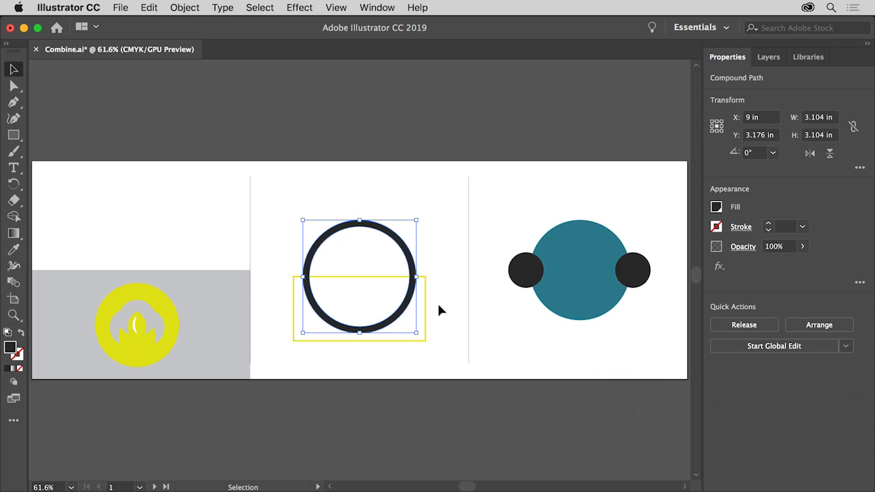
# - Select the ring and the yellow-outlined rectangle, cut away the ring's lower half with Minus Back, and deselect the arch
pyautogui.moveTo(438, 306); pyautogui.dragTo(326, 215)
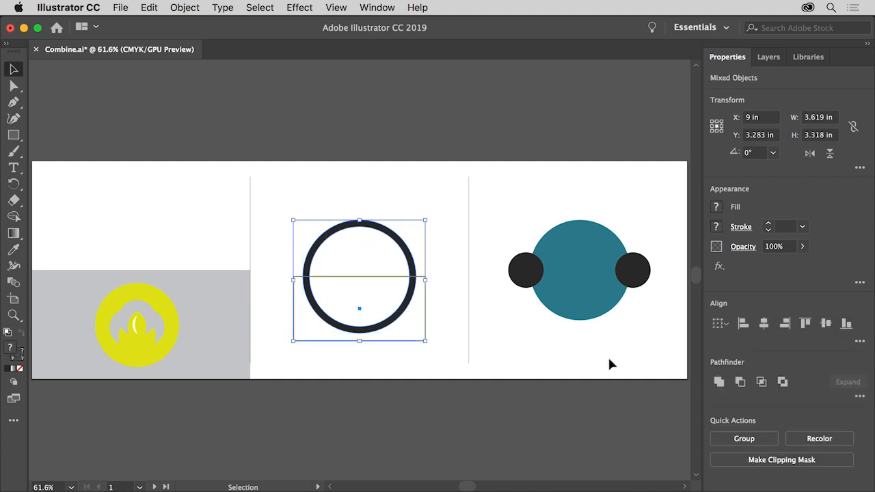
pyautogui.click(859, 397)
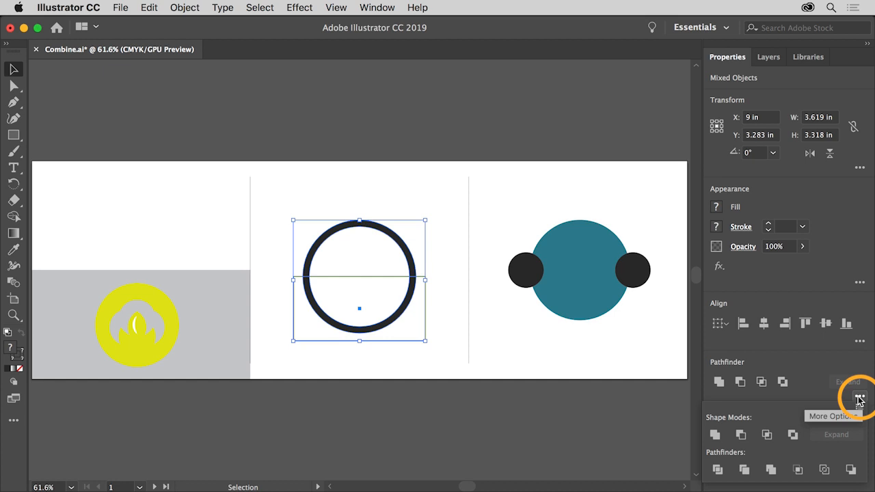
pyautogui.click(851, 470)
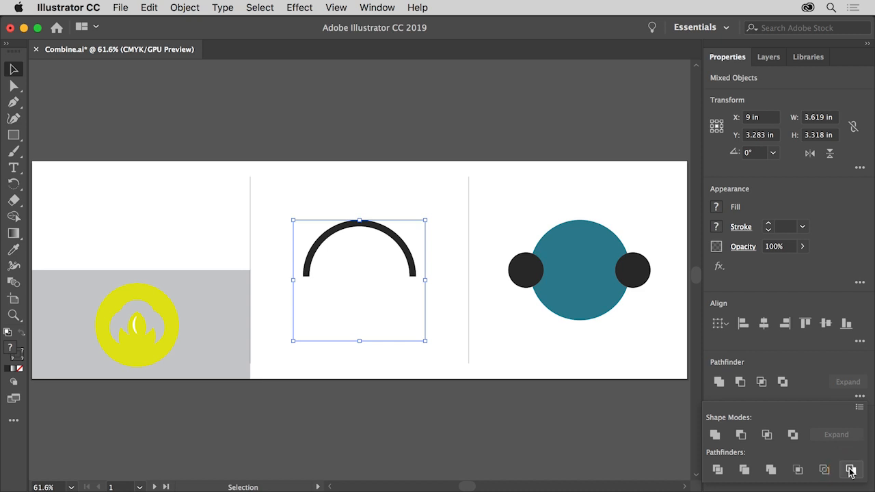
pyautogui.click(532, 340)
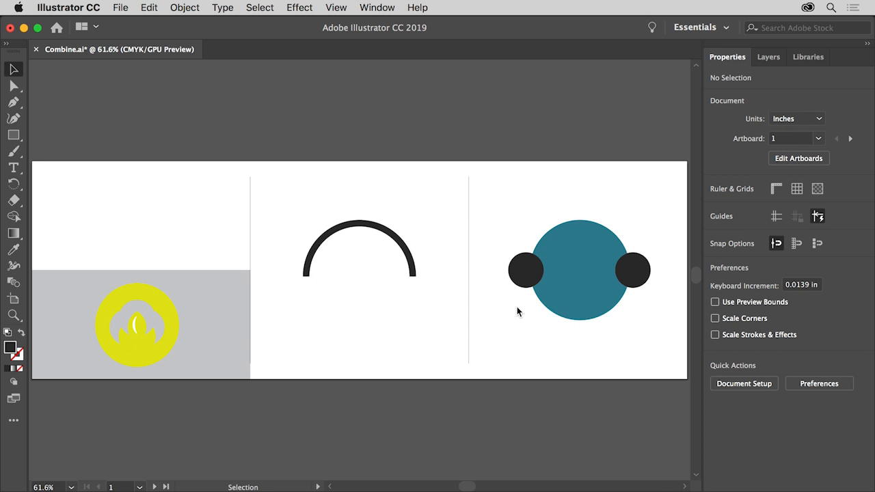
# - Divide the teal circle and the two small dark circles with the Divide pathfinder, ungroup the resulting pieces, and deselect them
pyautogui.moveTo(512, 221); pyautogui.dragTo(655, 311)
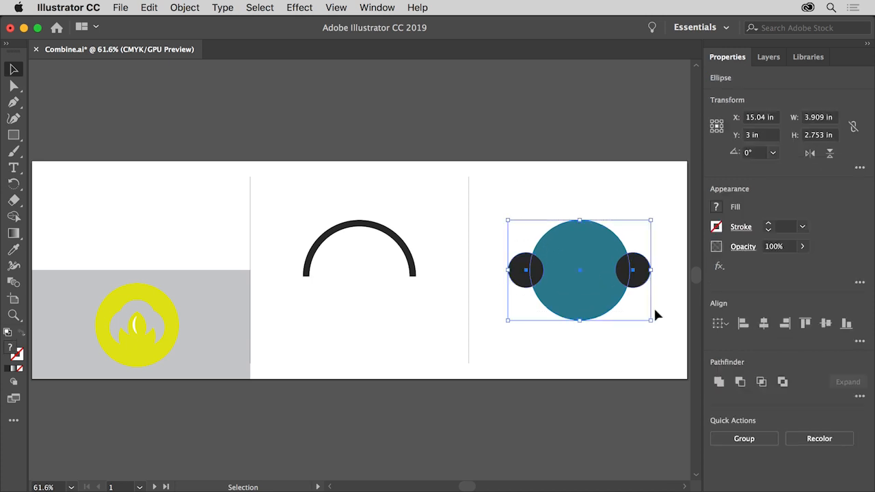
pyautogui.click(860, 398)
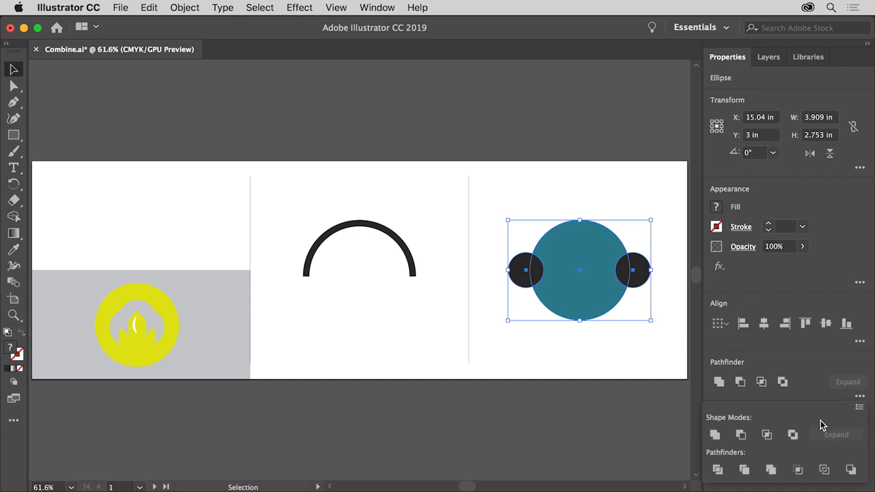
pyautogui.click(718, 470)
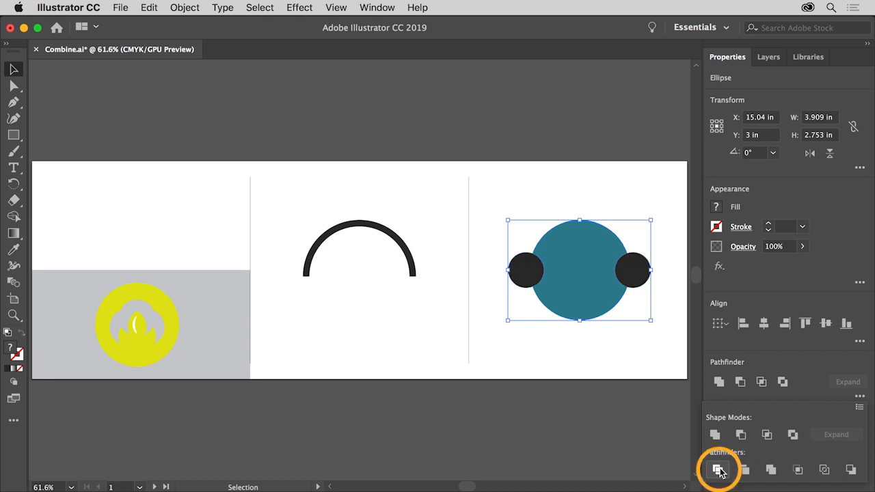
pyautogui.click(548, 361)
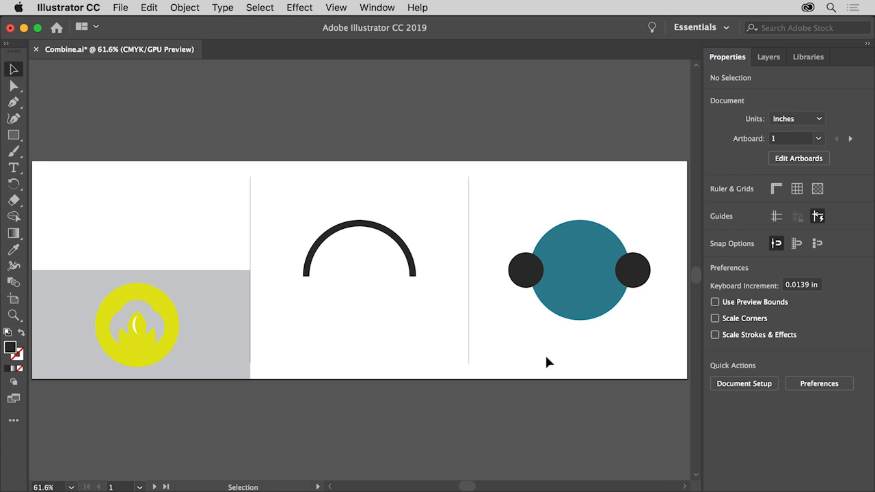
pyautogui.click(571, 309)
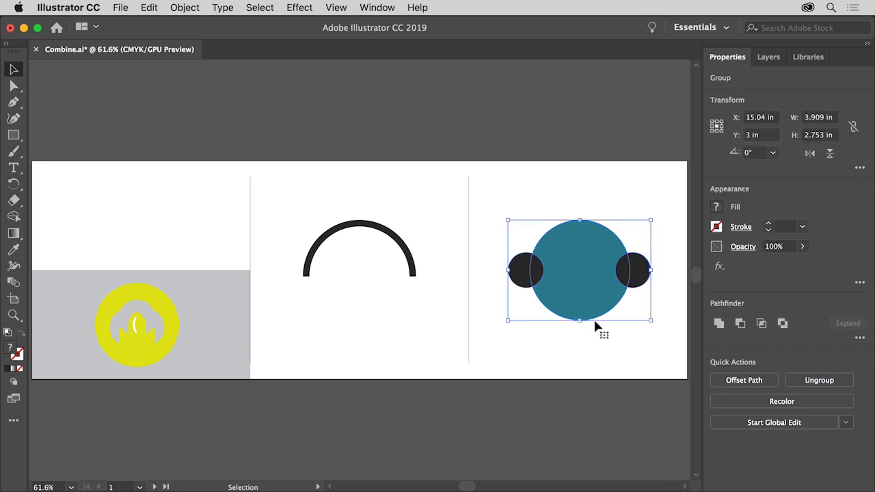
pyautogui.click(805, 383)
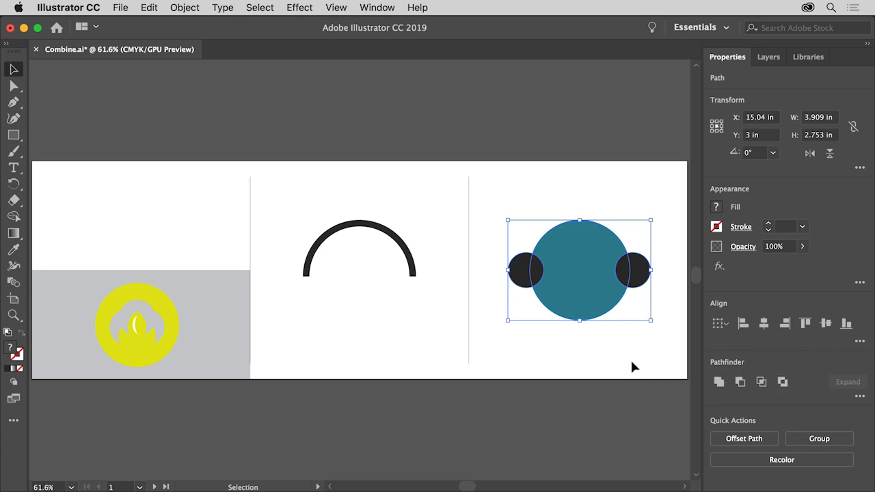
pyautogui.click(567, 351)
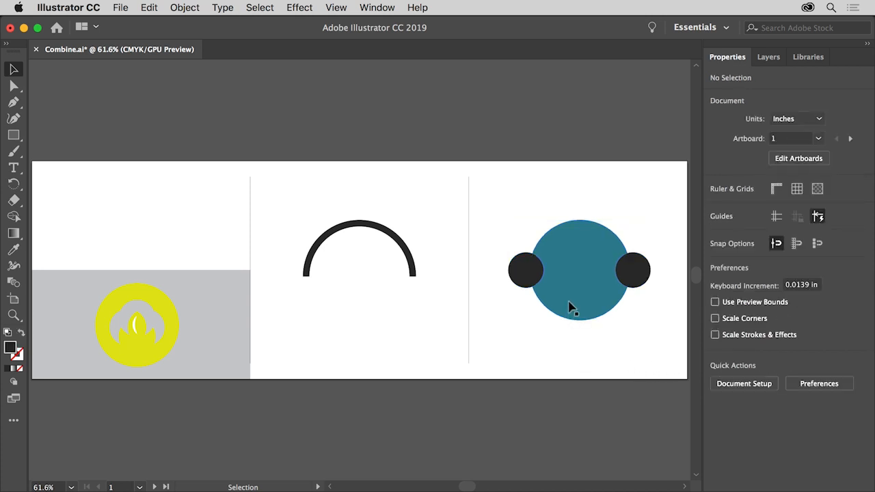
# - Delete the teal piece and the inner overlap piece of each dark circle, keeping only the two outer ear-cup shapes
pyautogui.moveTo(570, 305); pyautogui.dragTo(597, 370)
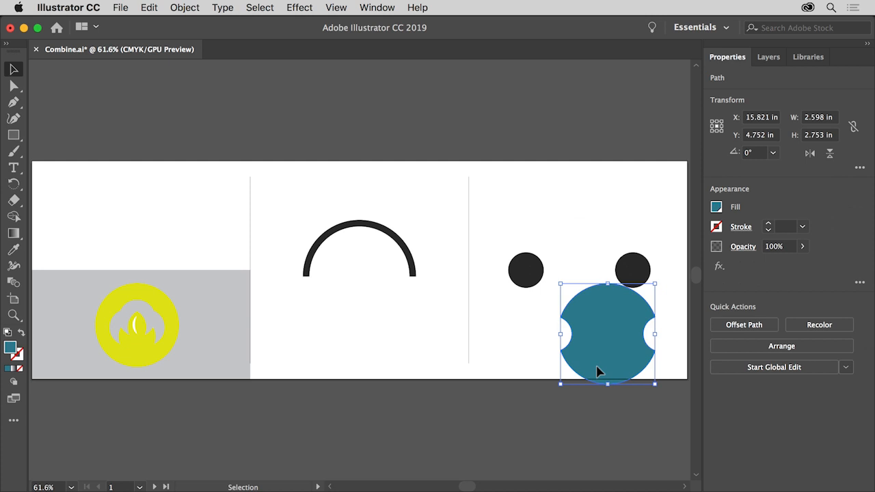
pyautogui.press('Delete')
pyautogui.click(539, 272)
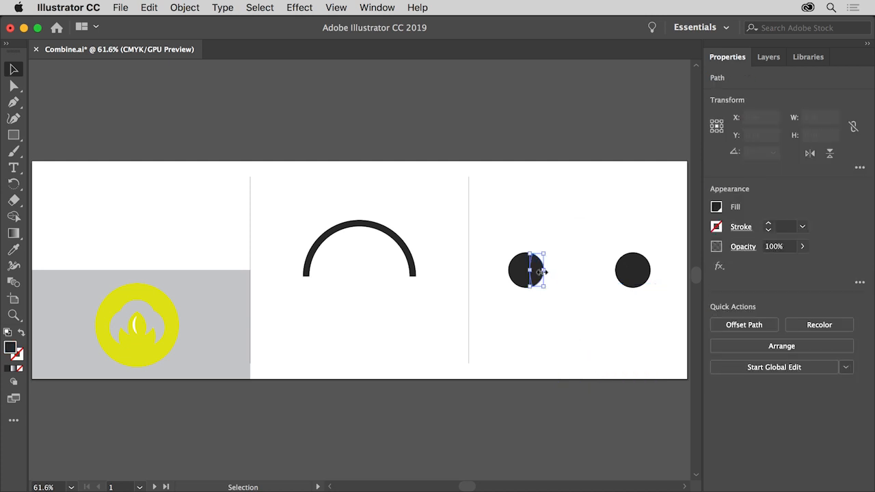
pyautogui.press('Delete')
pyautogui.click(620, 271)
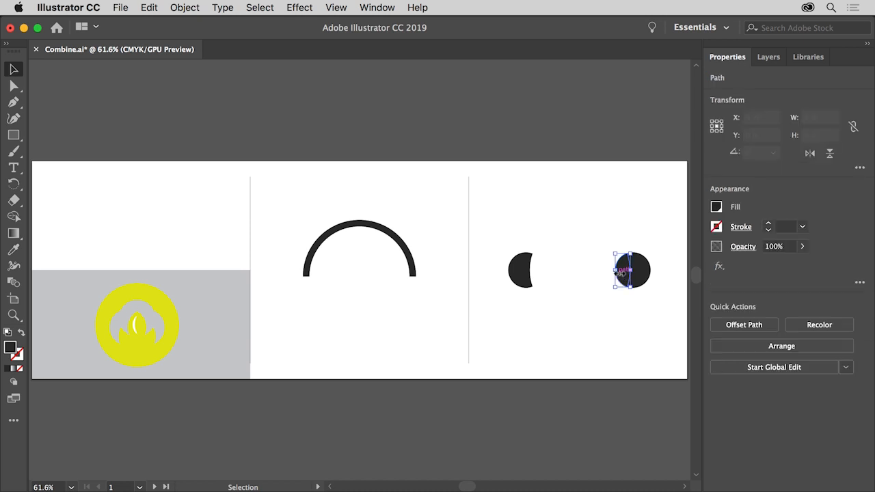
pyautogui.press('Delete')
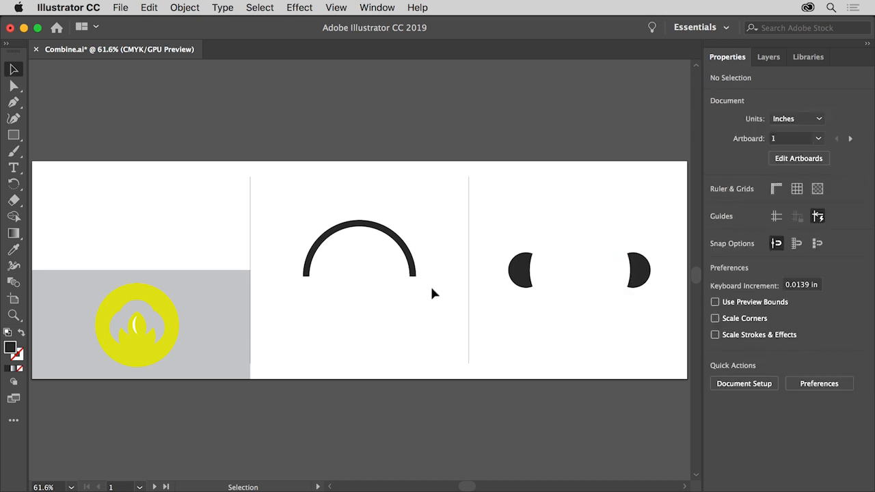
# - Move the dark arch above the two ear-cup shapes as a headband and group all three headphone parts
pyautogui.moveTo(414, 275); pyautogui.dragTo(631, 244)
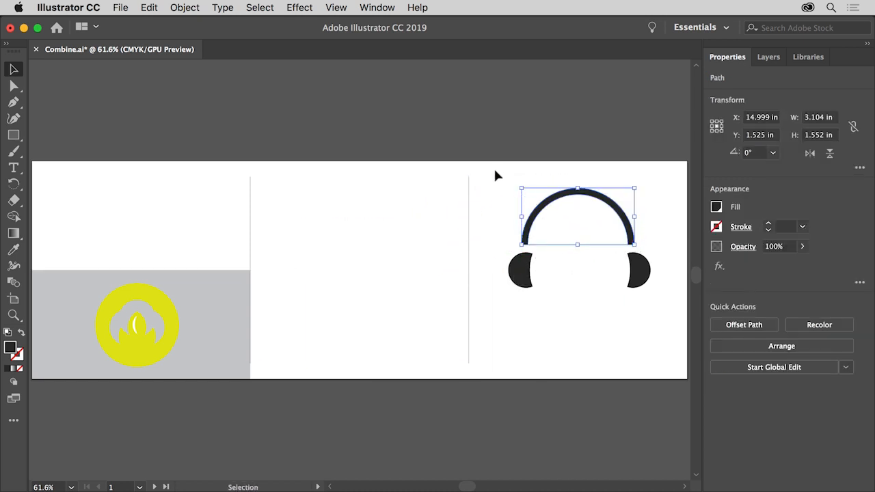
pyautogui.moveTo(495, 170); pyautogui.dragTo(577, 255)
pyautogui.moveTo(654, 317); pyautogui.dragTo(659, 318)
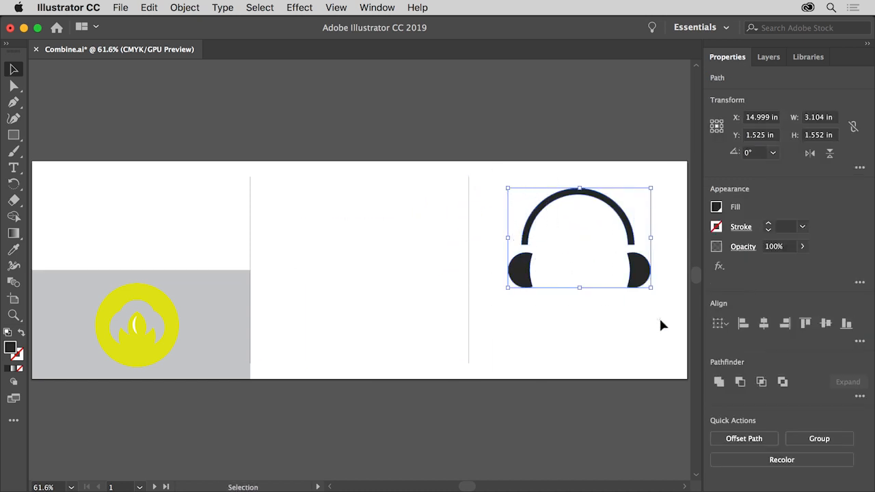
pyautogui.click(818, 440)
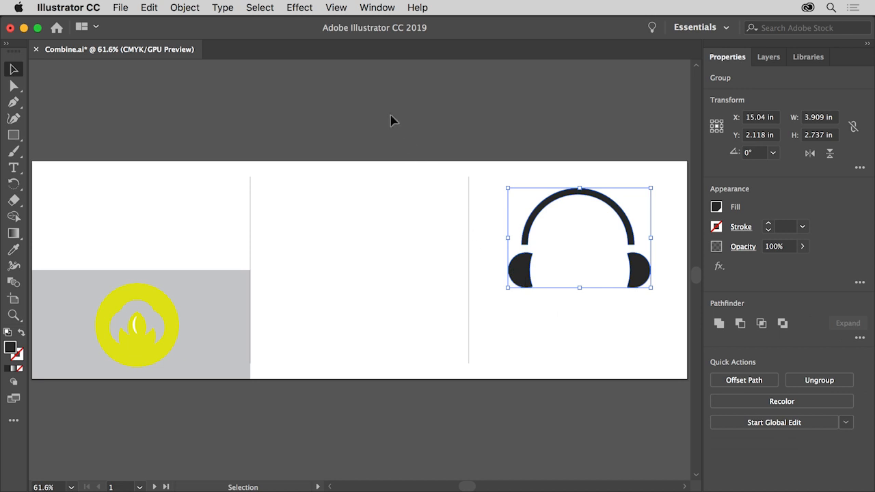
# - Fit all artboards in the window
pyautogui.click(337, 8)
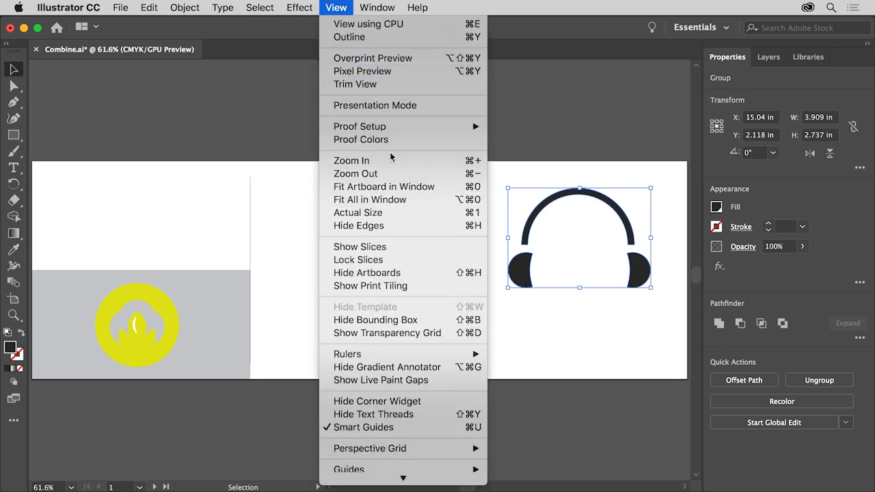
pyautogui.click(410, 200)
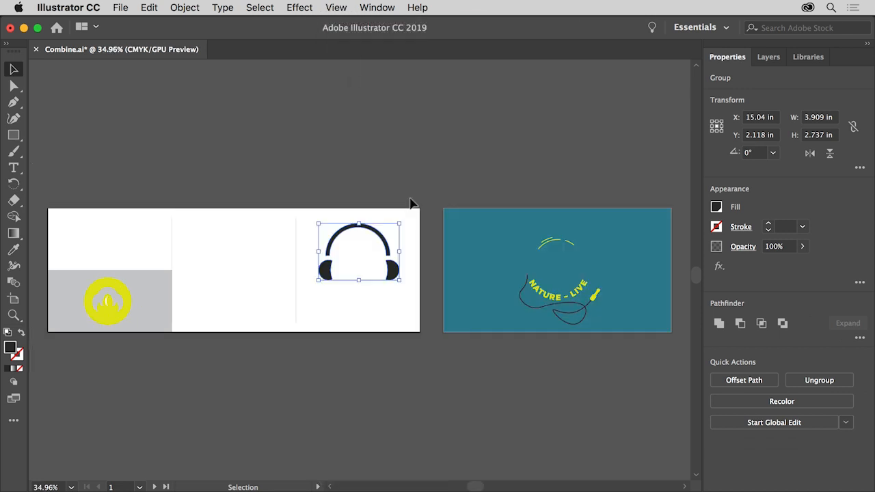
# - Move the headphones and the yellow flower logo onto the teal artboard, placing the logo between the ear cups above the NATURE - LIVE text
pyautogui.moveTo(397, 268); pyautogui.dragTo(605, 266)
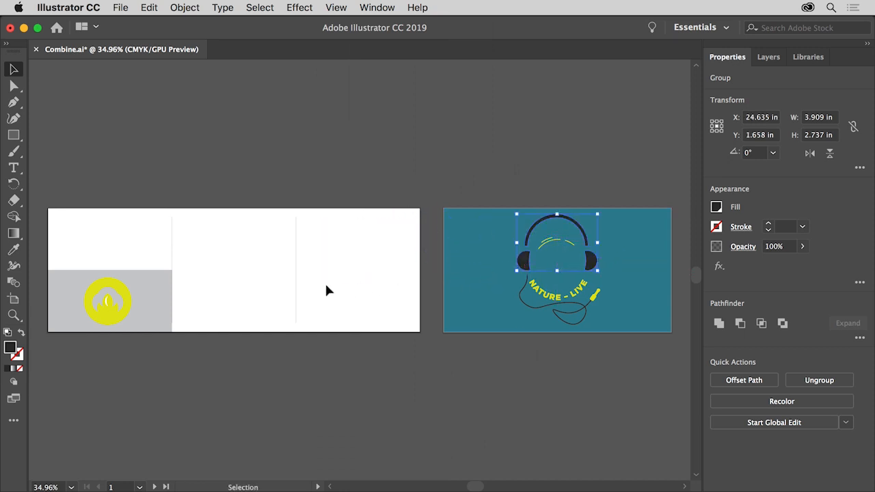
pyautogui.moveTo(117, 312); pyautogui.dragTo(566, 279)
pyautogui.press('super+equal')
pyautogui.press('super+equal')
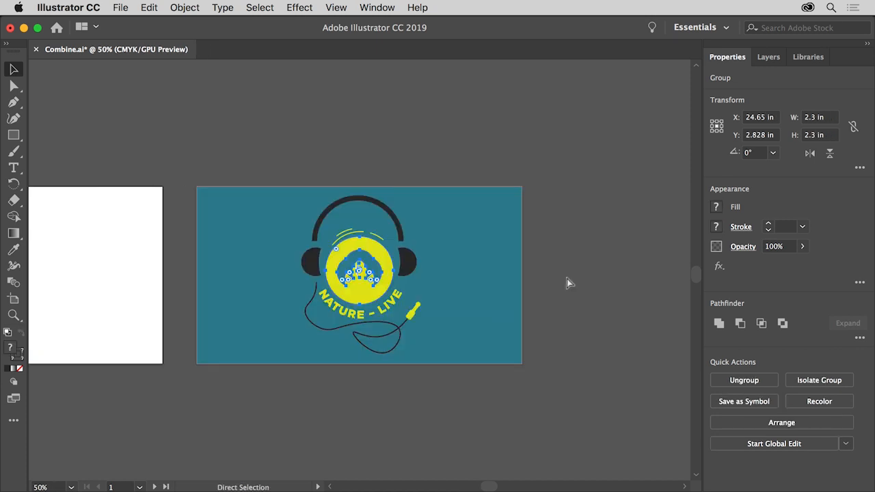
pyautogui.press('super+equal')
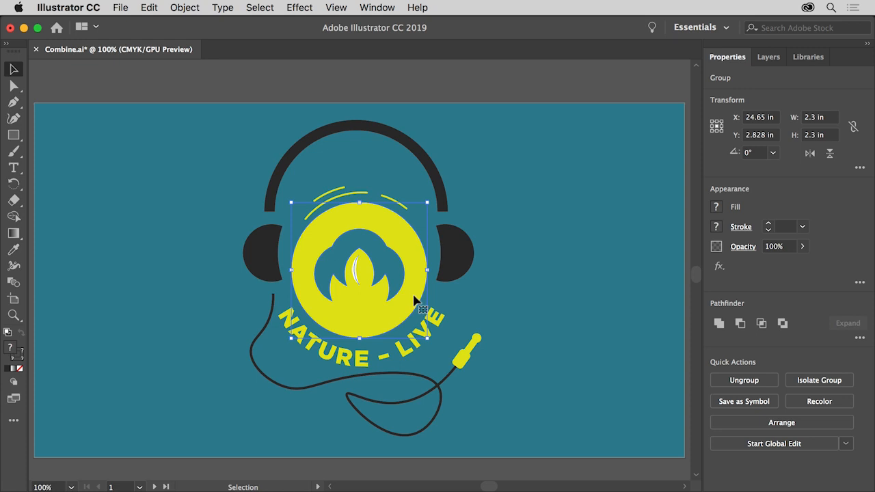
# - Center the yellow logo horizontally on the teal artboard, lower the headphones to line up with it, and deselect
pyautogui.moveTo(413, 302); pyautogui.dragTo(416, 307)
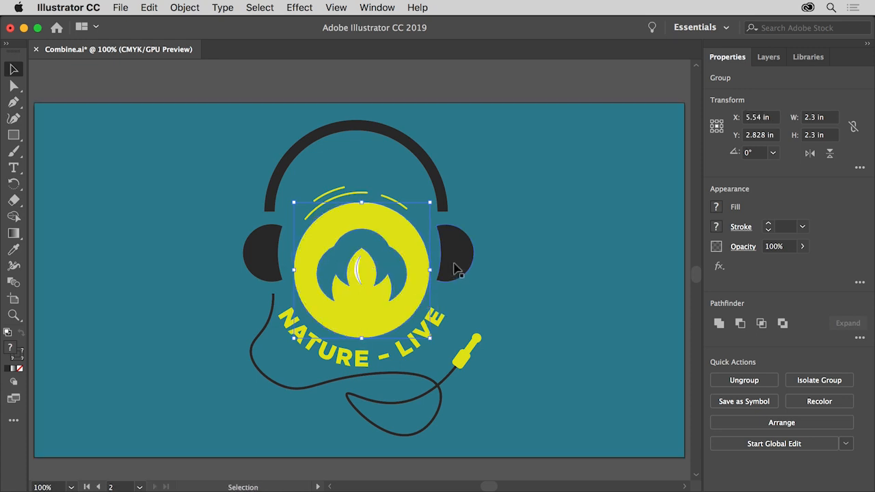
pyautogui.moveTo(456, 270); pyautogui.dragTo(458, 279)
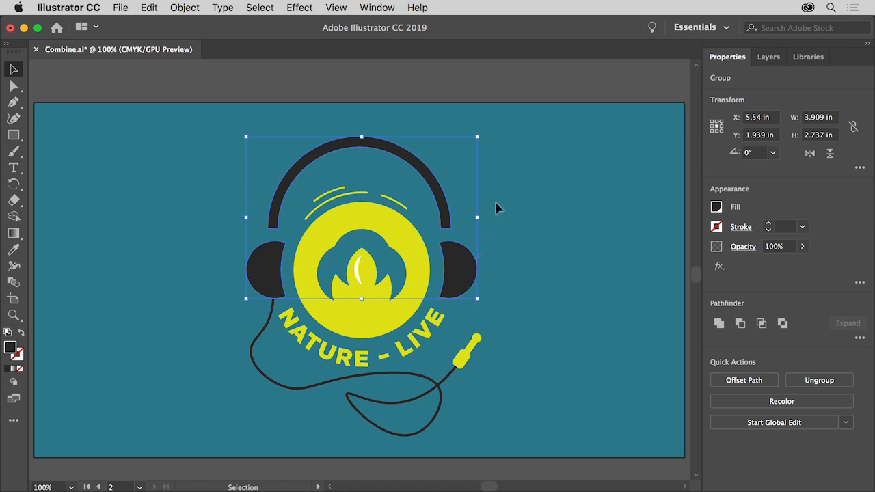
pyautogui.click(521, 93)
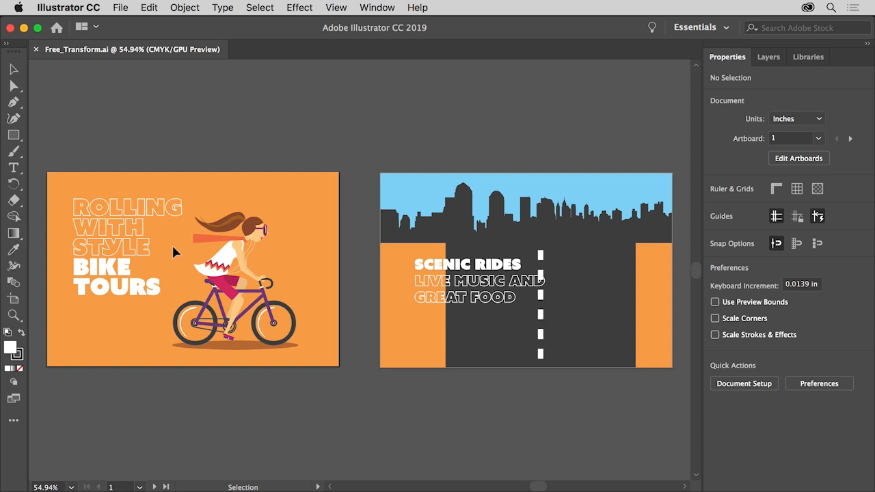
# - Select the cyclist's orange scarf group in Free_Transform.ai
pyautogui.click(15, 70)
pyautogui.click(198, 239)
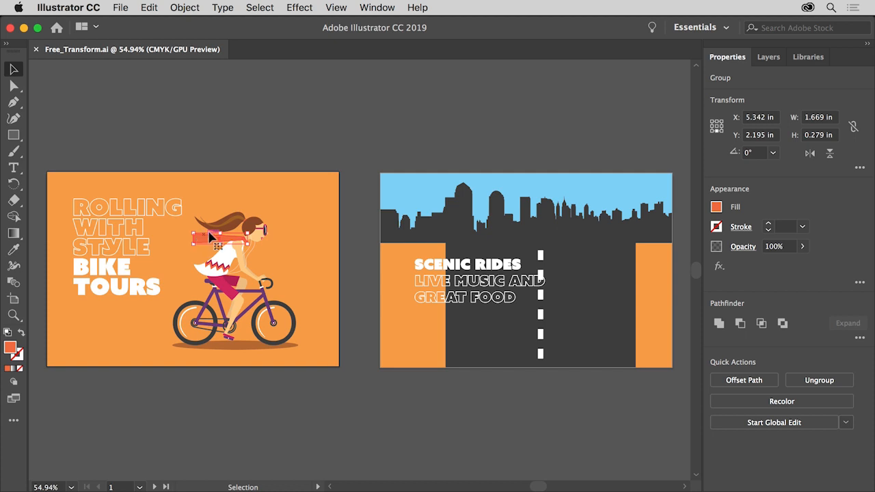
pyautogui.click(338, 8)
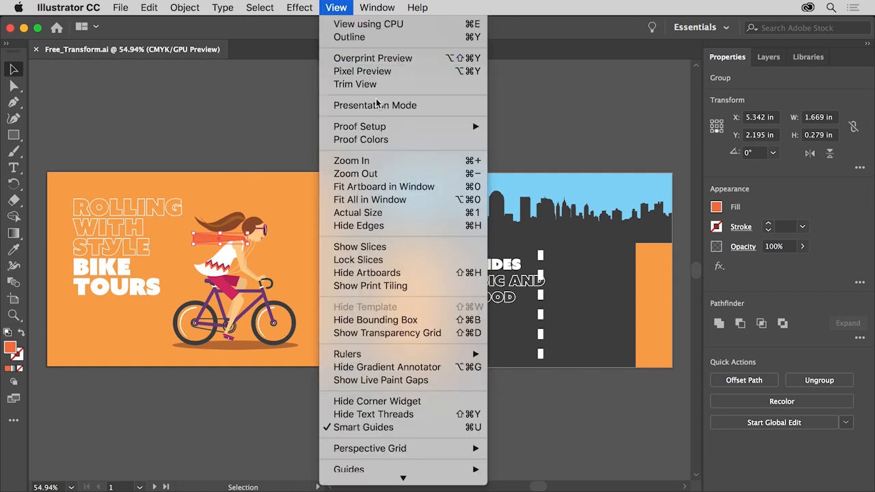
pyautogui.click(335, 162)
pyautogui.click(336, 8)
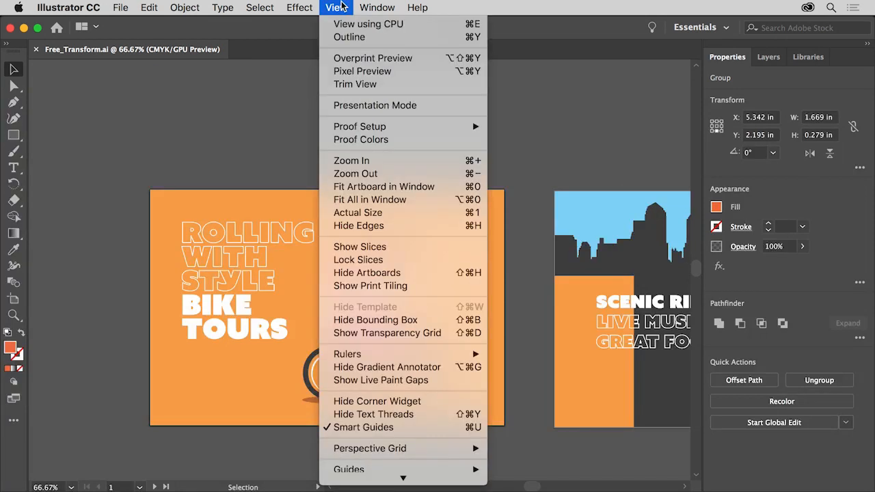
pyautogui.click(394, 165)
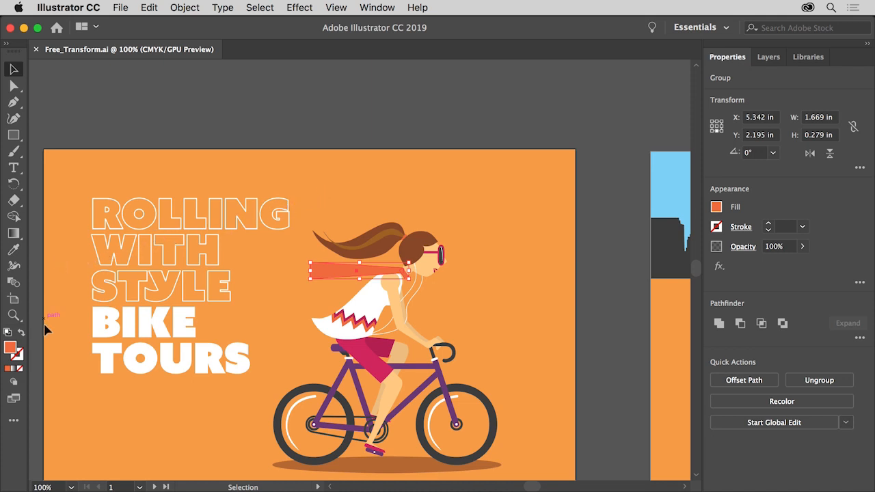
# - Add the Free Transform and Puppet Warp tools to the toolbar in one shared slot, with Puppet Warp active
pyautogui.click(15, 420)
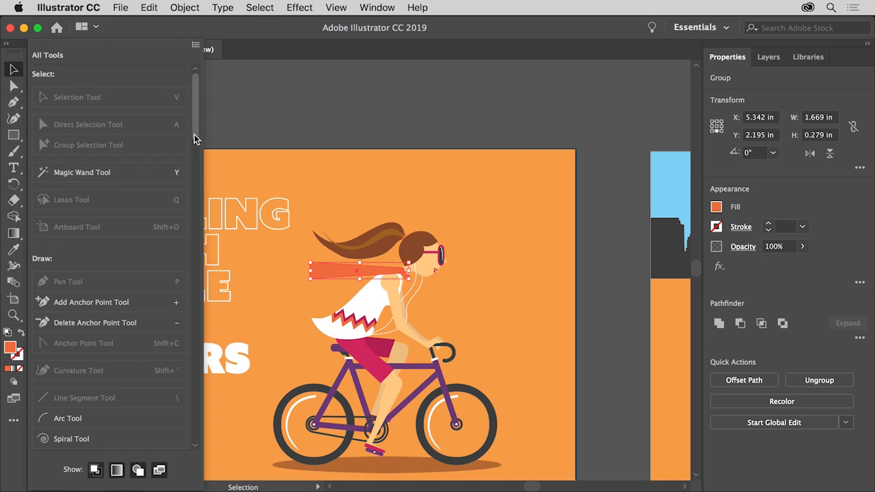
pyautogui.moveTo(195, 136)
pyautogui.mouseDown()
pyautogui.moveTo(212, 329)
pyautogui.moveTo(205, 435)
pyautogui.mouseUp()
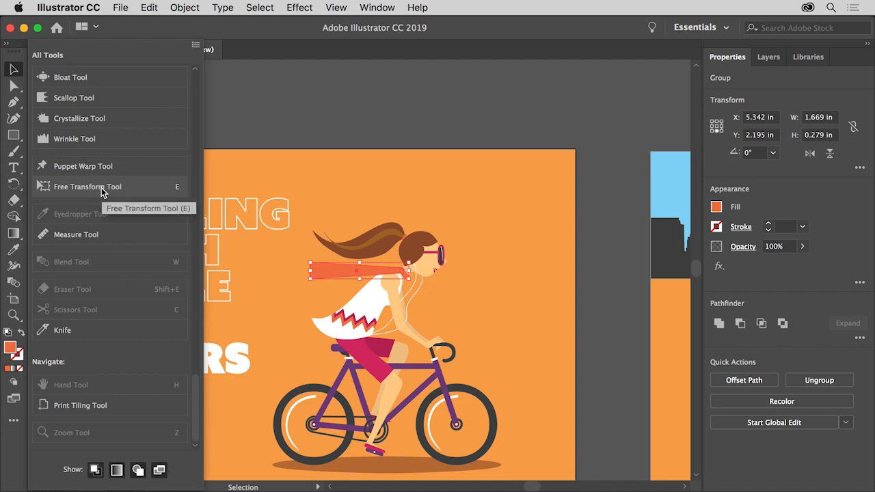
pyautogui.moveTo(101, 193); pyautogui.dragTo(14, 165)
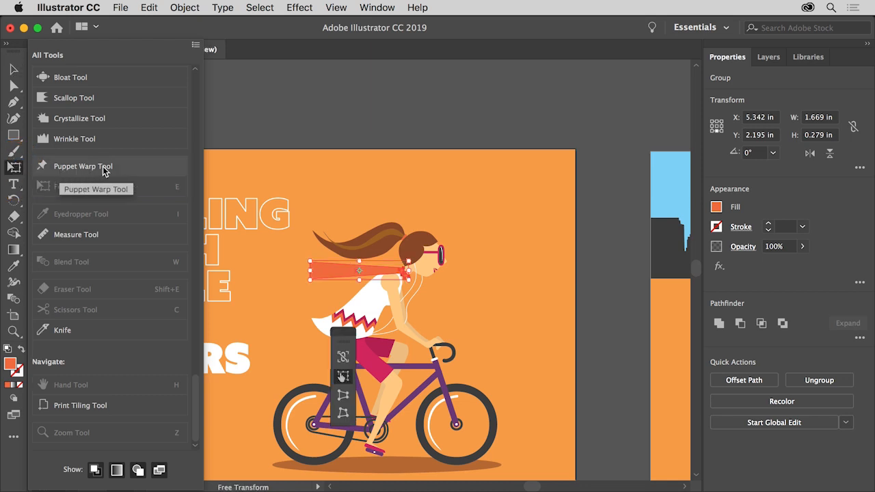
pyautogui.moveTo(121, 167); pyautogui.dragTo(19, 171)
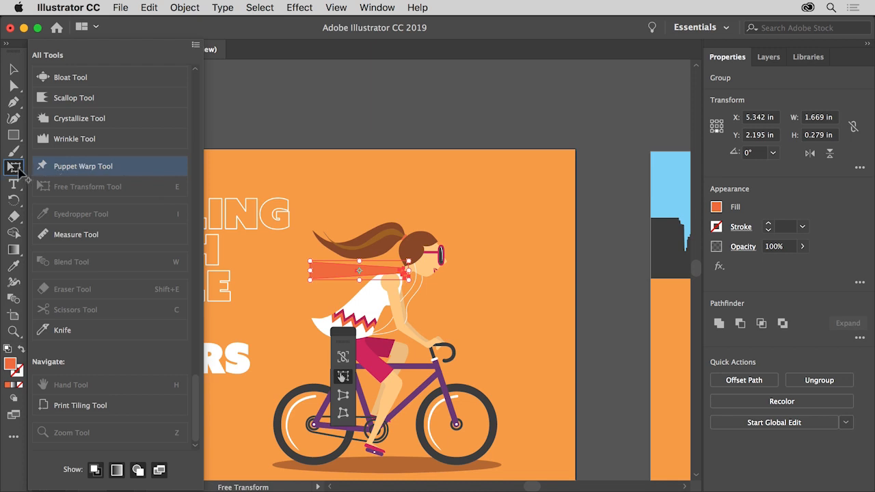
pyautogui.moveTo(19, 170); pyautogui.dragTo(18, 171)
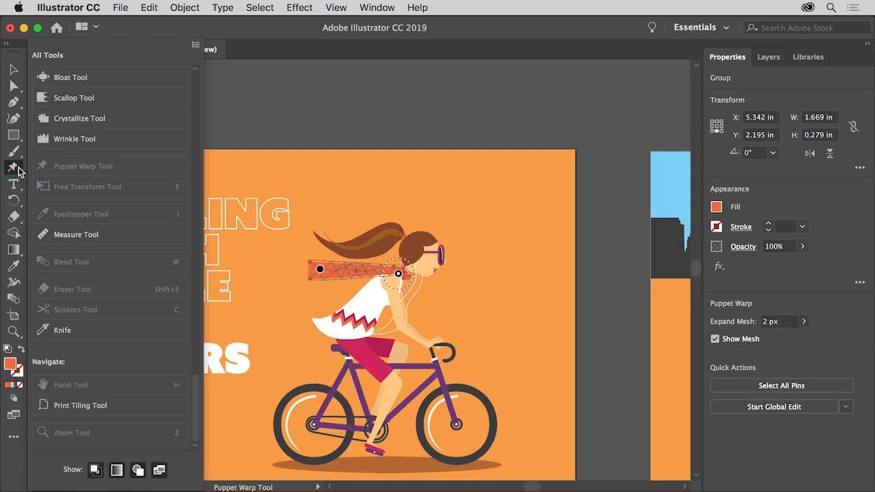
pyautogui.click(239, 142)
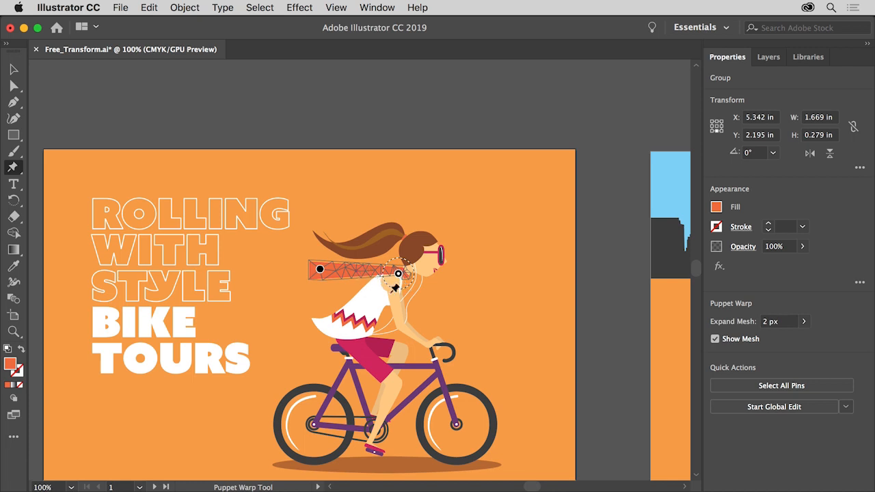
# - Hide the Puppet Warp mesh and bend the scarf by pulling a new middle pin down and rotating the tail-end pin clockwise
pyautogui.click(715, 340)
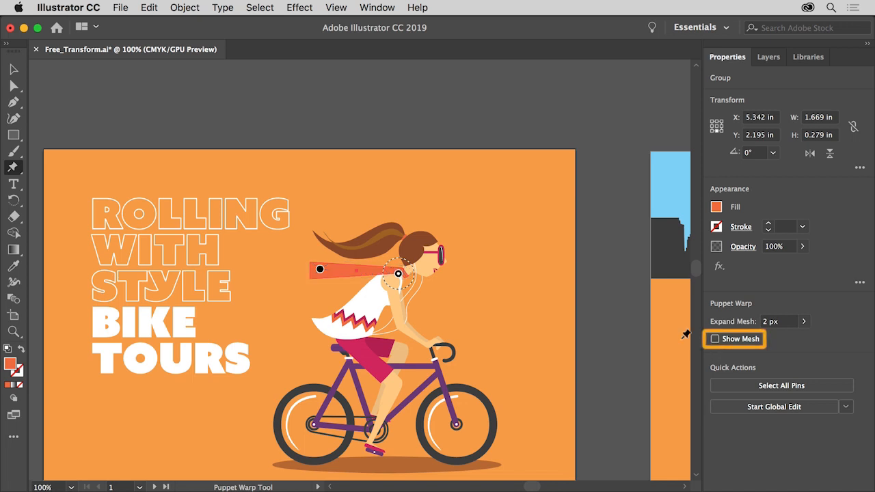
pyautogui.click(360, 269)
pyautogui.moveTo(357, 270); pyautogui.dragTo(360, 282)
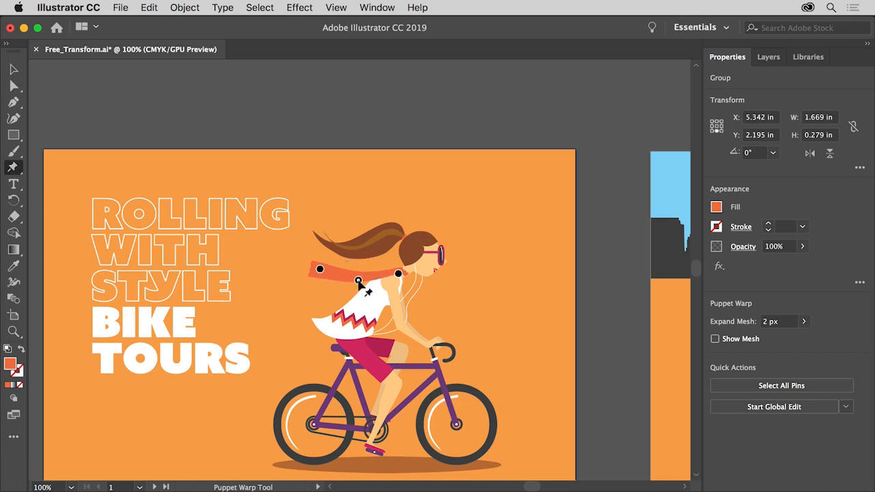
pyautogui.moveTo(358, 281)
pyautogui.mouseDown()
pyautogui.moveTo(358, 273)
pyautogui.moveTo(359, 281)
pyautogui.mouseUp()
pyautogui.click(320, 271)
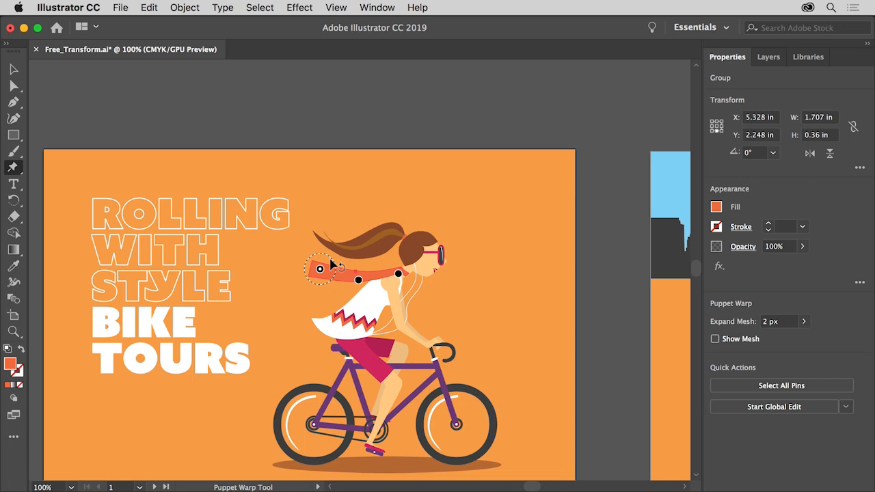
pyautogui.moveTo(332, 264); pyautogui.dragTo(336, 282)
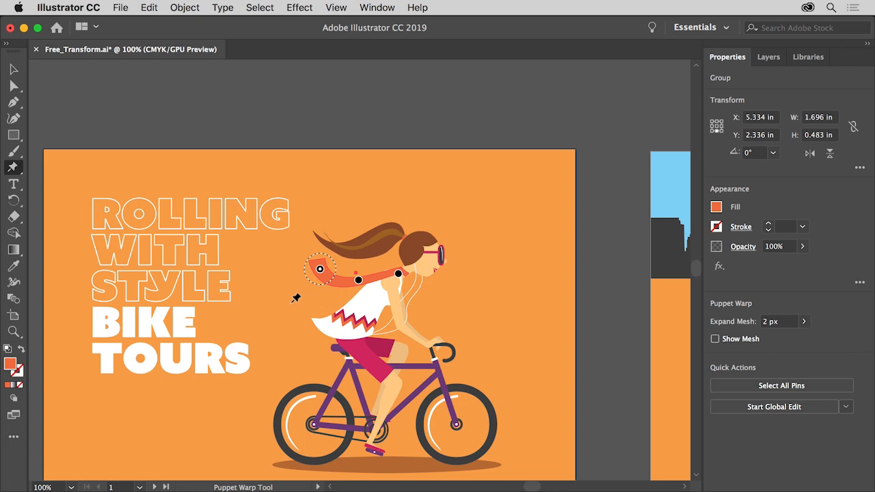
# - Go to artboard 2 and select the dark road rectangle below the skyline
pyautogui.click(139, 487)
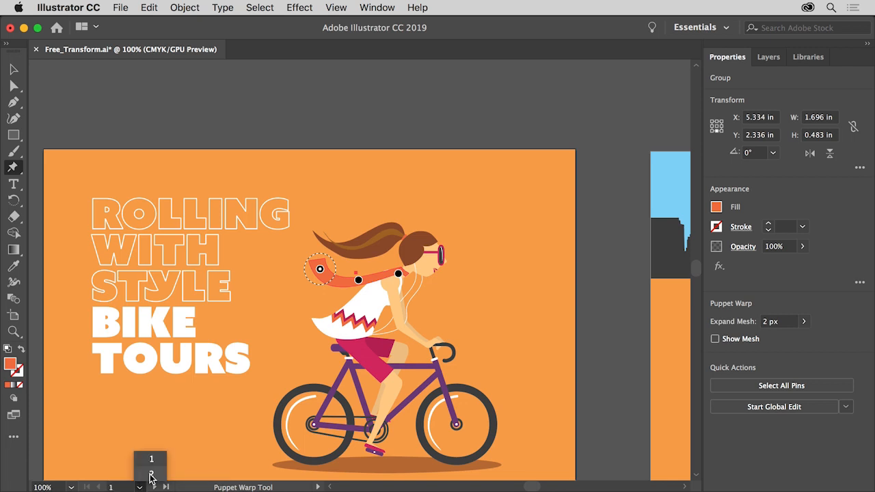
pyautogui.click(151, 475)
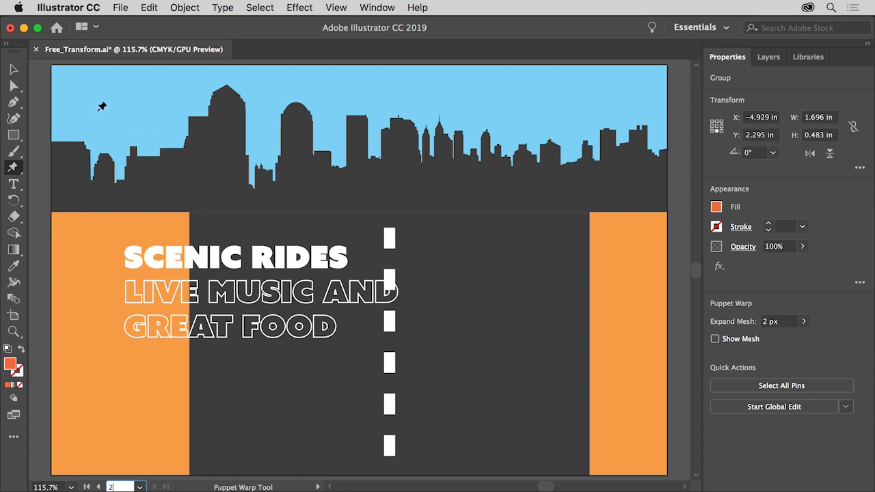
pyautogui.click(14, 69)
pyautogui.click(226, 226)
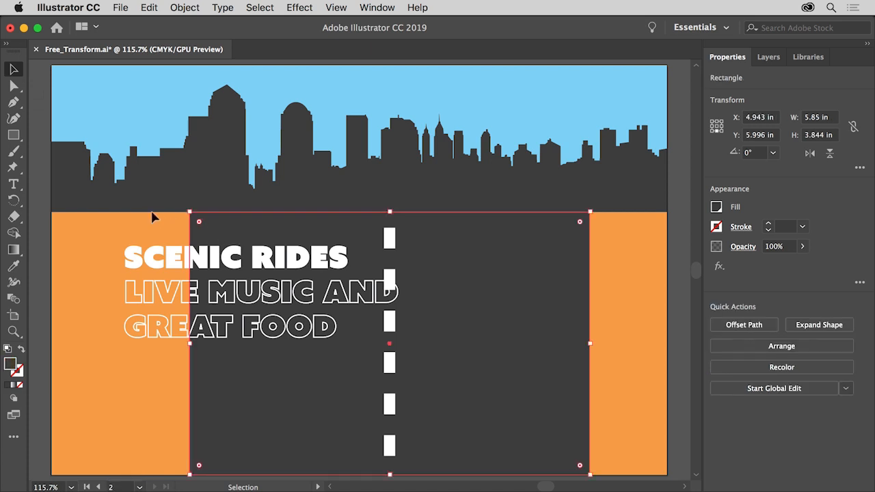
# - Apply Free Transform's Perspective Distort to the road, pulling its top-left corner inward until the top edge is a narrow strip at the center
pyautogui.click(17, 170)
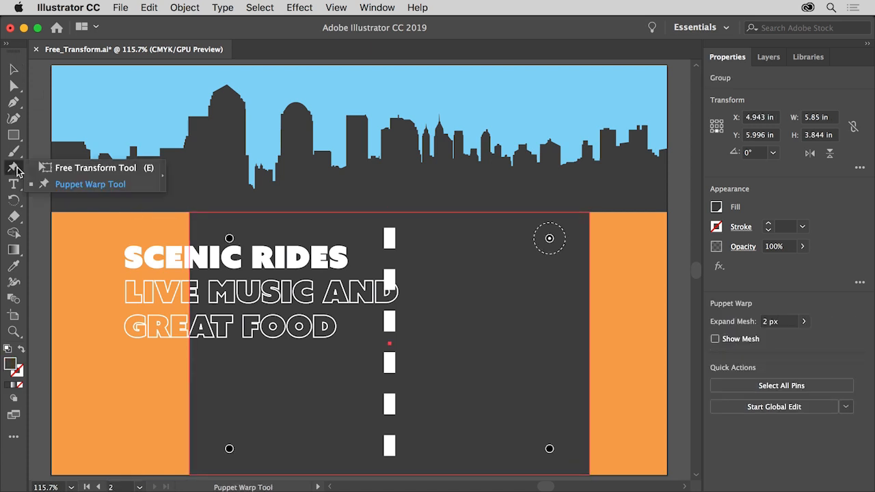
pyautogui.click(96, 168)
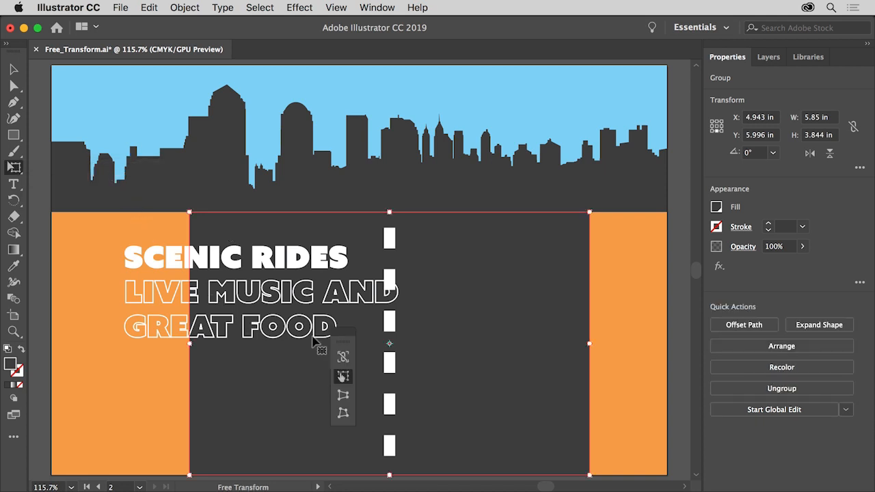
pyautogui.moveTo(342, 336); pyautogui.dragTo(88, 198)
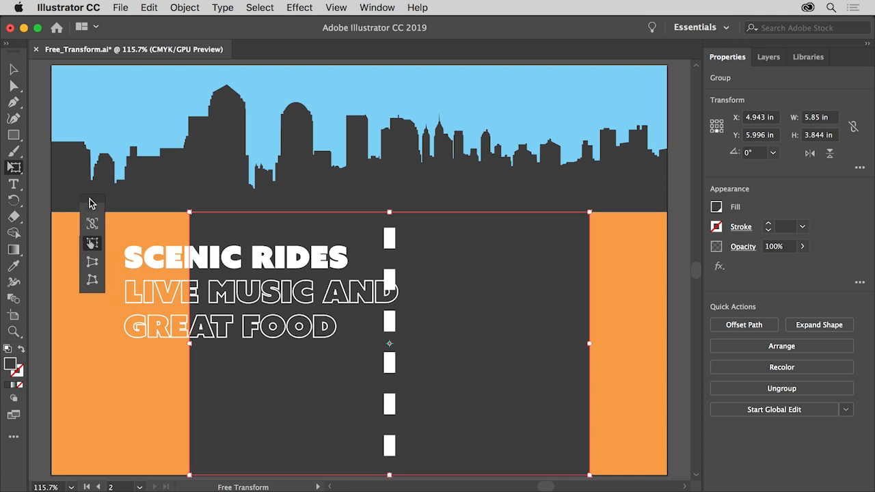
pyautogui.click(95, 266)
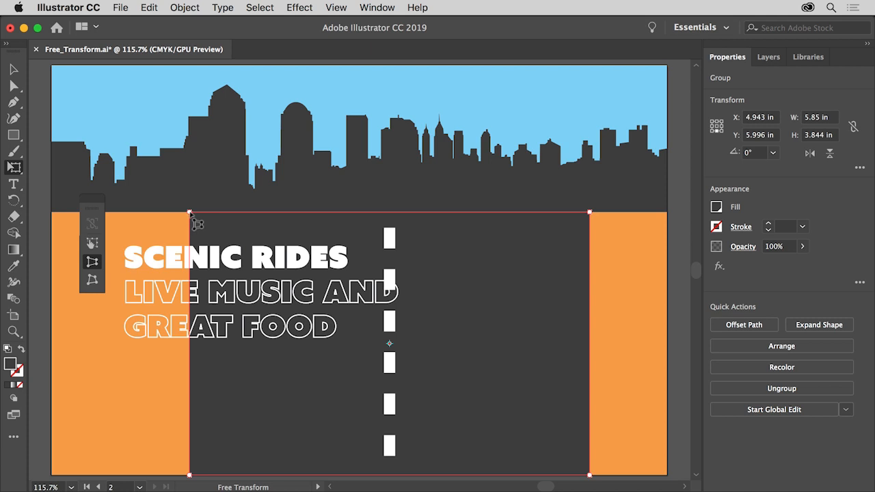
pyautogui.moveTo(191, 214); pyautogui.dragTo(381, 214)
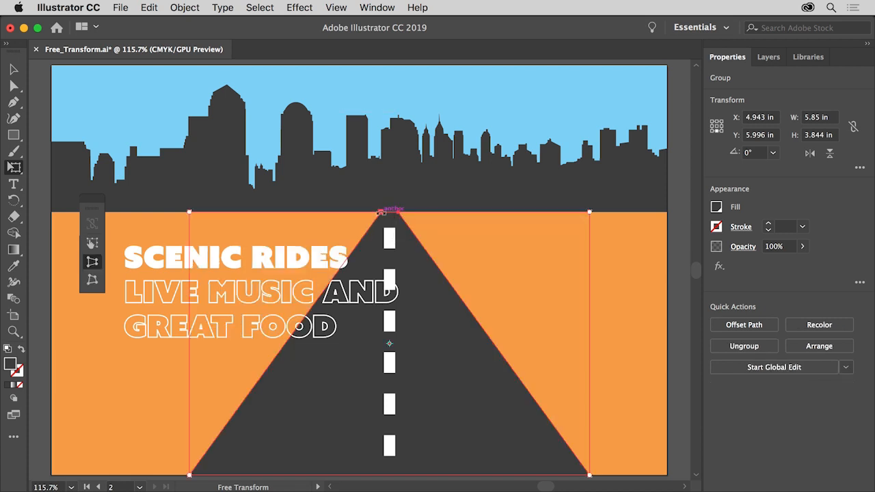
# - Shear the road with Free Transform by moving its top edge right, close to the artboard's right edge, keeping the bottom in place
pyautogui.click(92, 244)
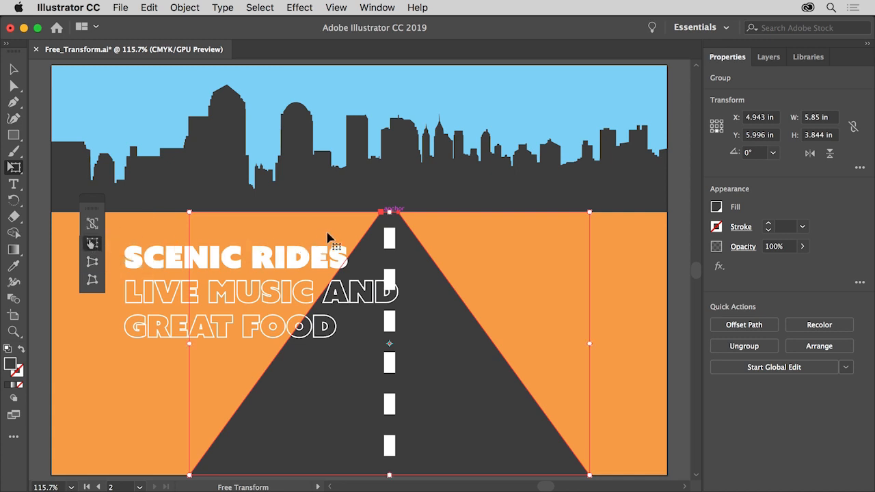
pyautogui.click(389, 212)
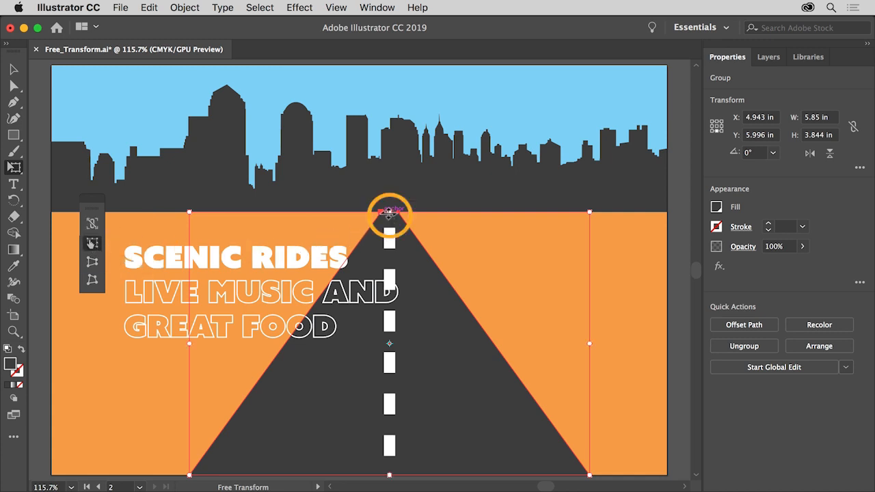
pyautogui.moveTo(389, 213); pyautogui.dragTo(641, 213)
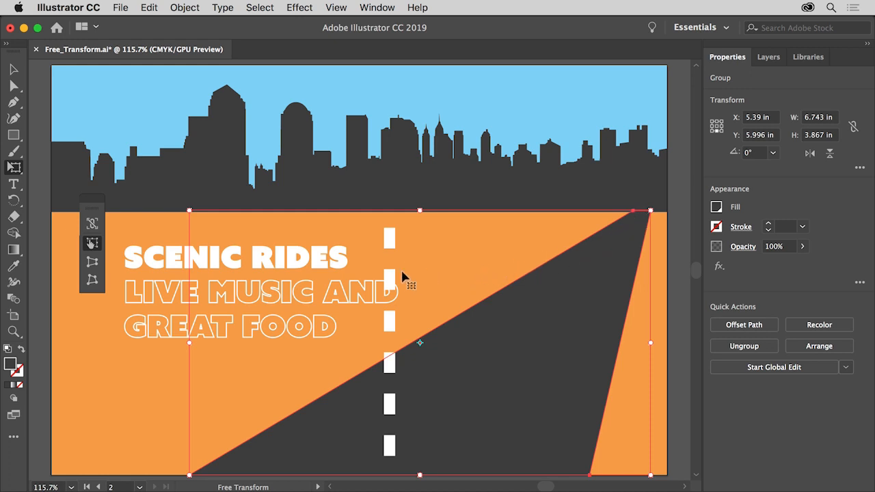
# - Select the dashed white lane line and apply Free Transform's Perspective Distort, pulling its top-left corner inward to narrow the top end
pyautogui.click(13, 69)
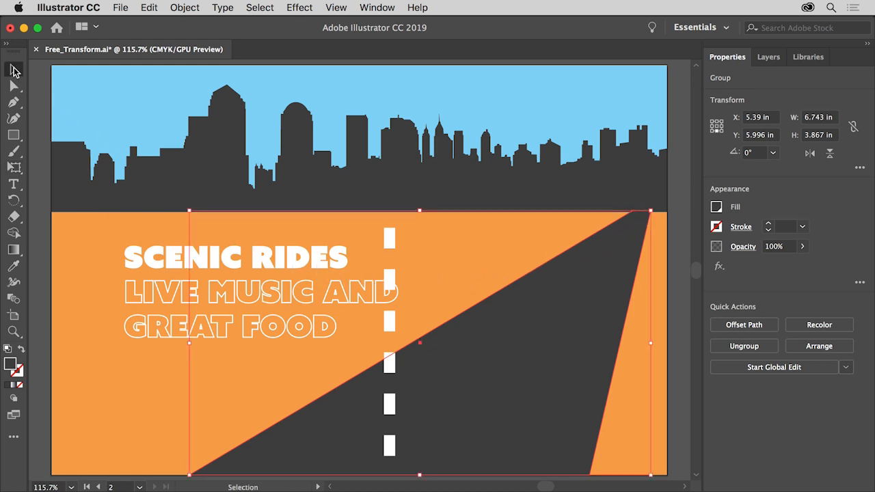
pyautogui.click(387, 287)
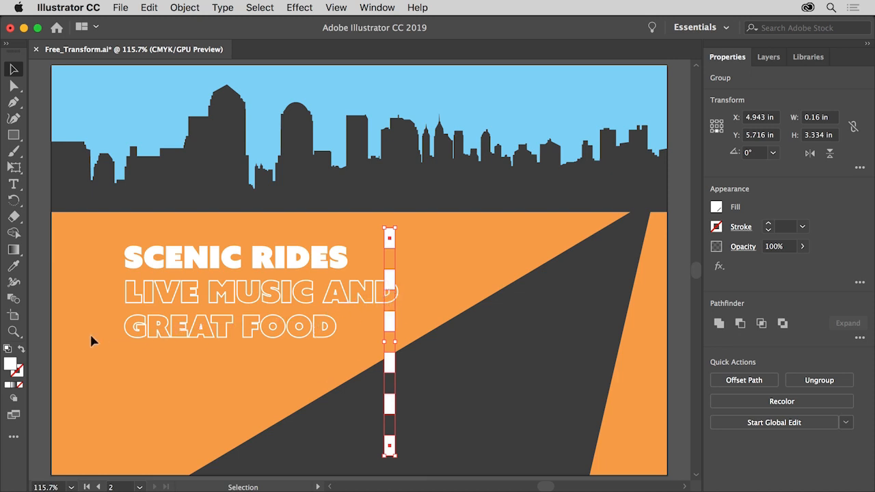
pyautogui.click(14, 331)
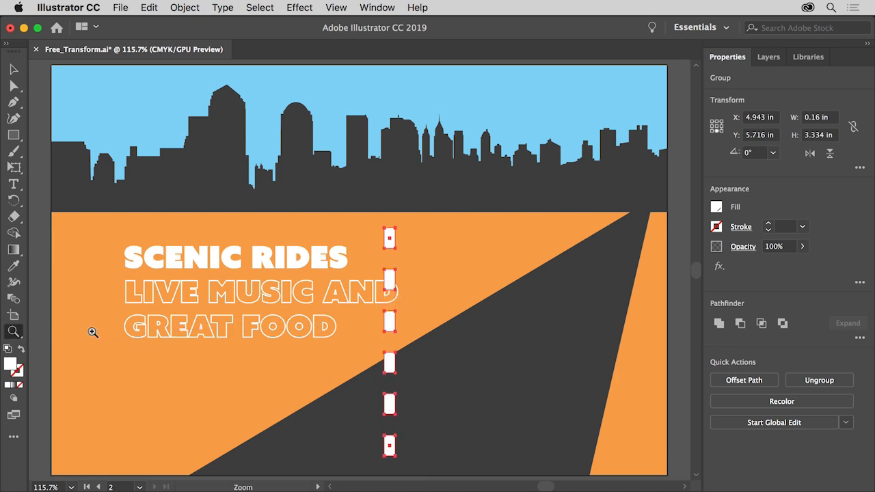
pyautogui.click(388, 239)
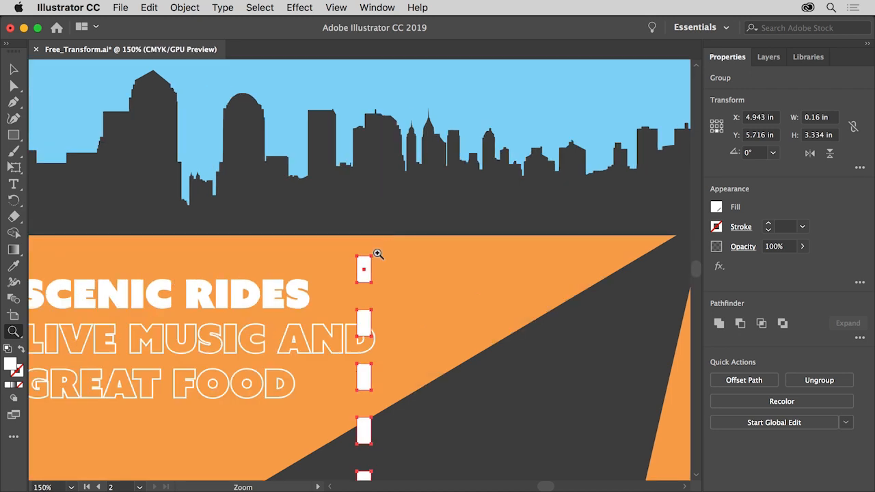
pyautogui.click(363, 271)
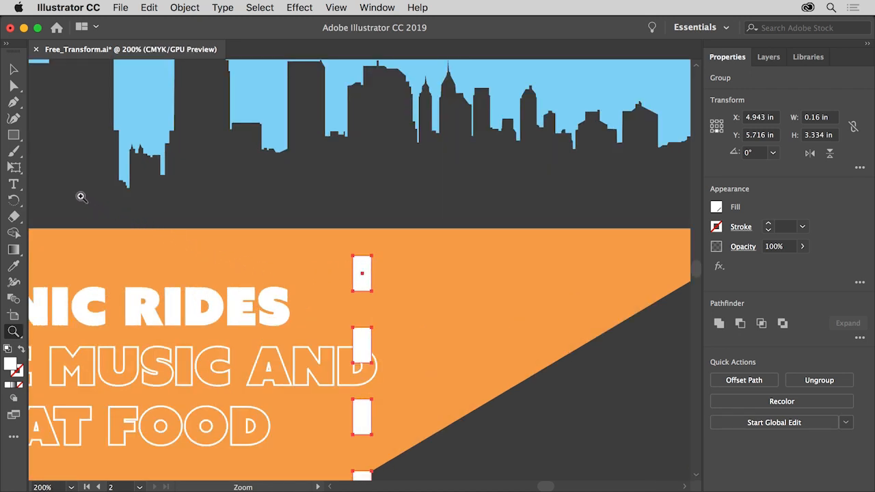
pyautogui.click(15, 169)
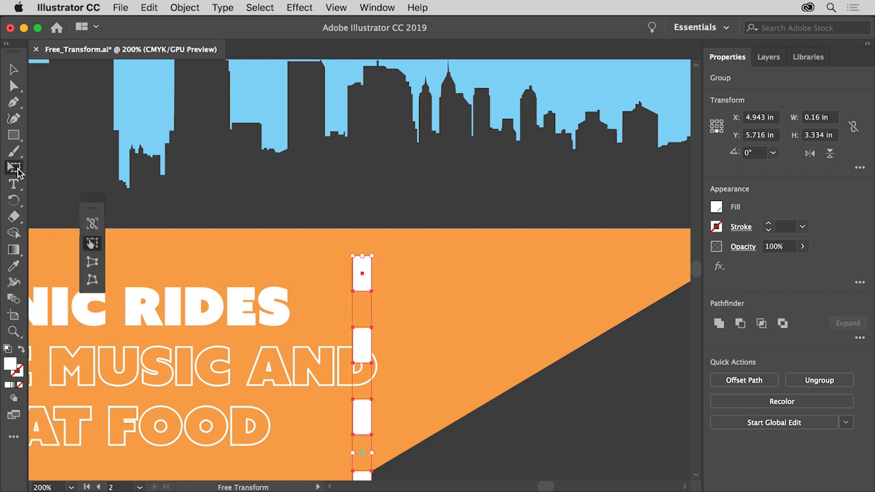
pyautogui.click(93, 264)
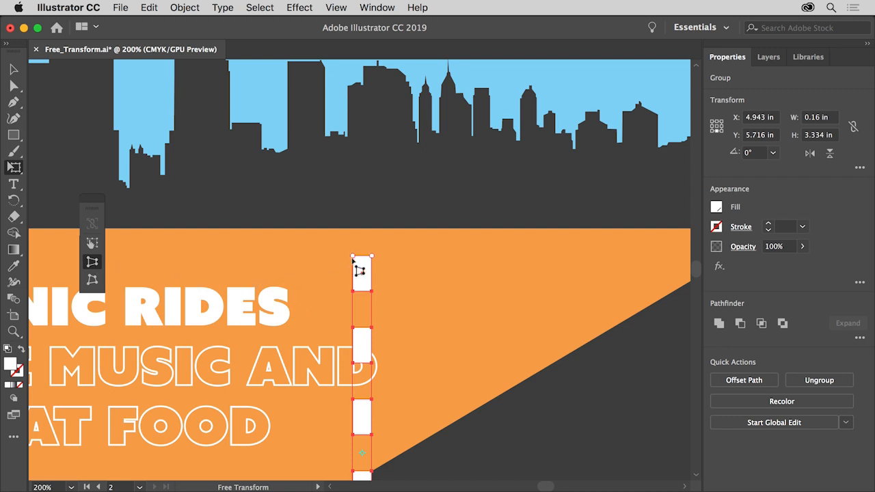
pyautogui.moveTo(353, 255); pyautogui.dragTo(361, 259)
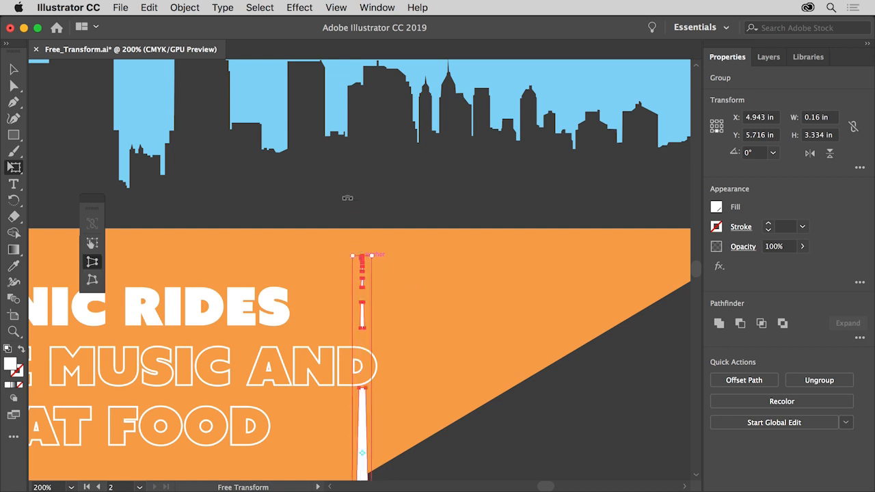
# - Turn off Smart Guides, shear the lane line with Free Transform so its top end meets the road's narrow far end, and deselect it
pyautogui.click(336, 7)
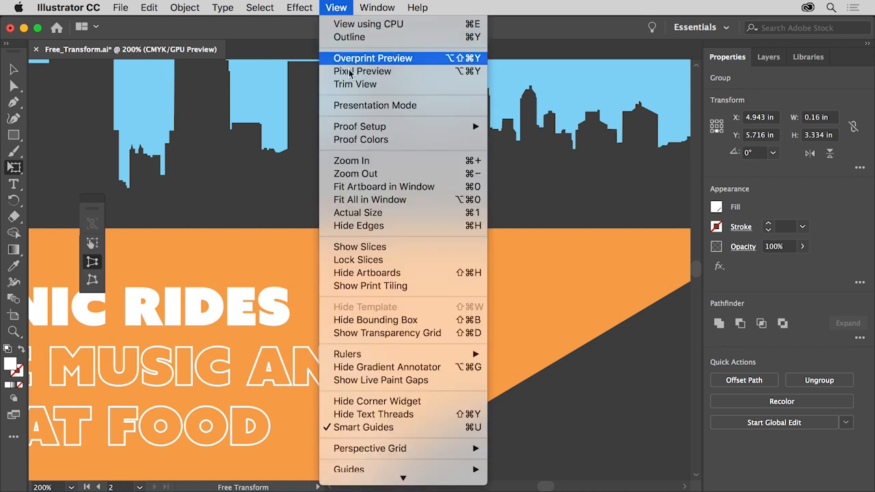
pyautogui.click(401, 188)
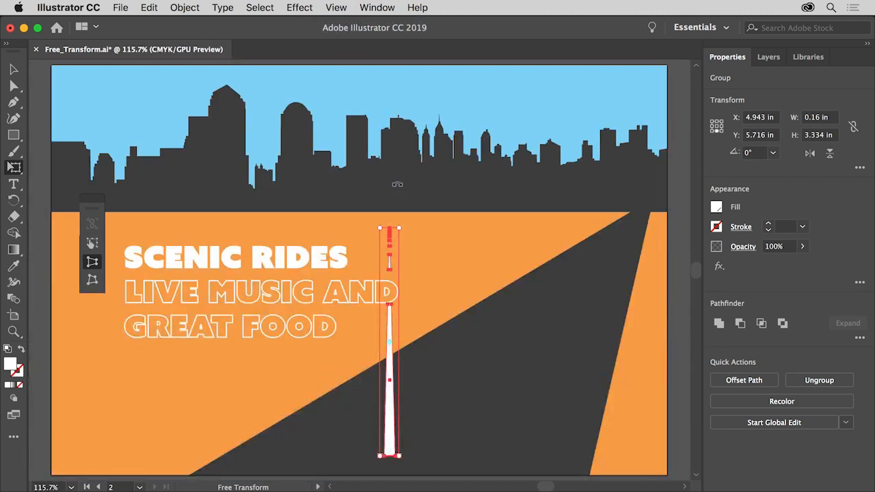
pyautogui.click(96, 250)
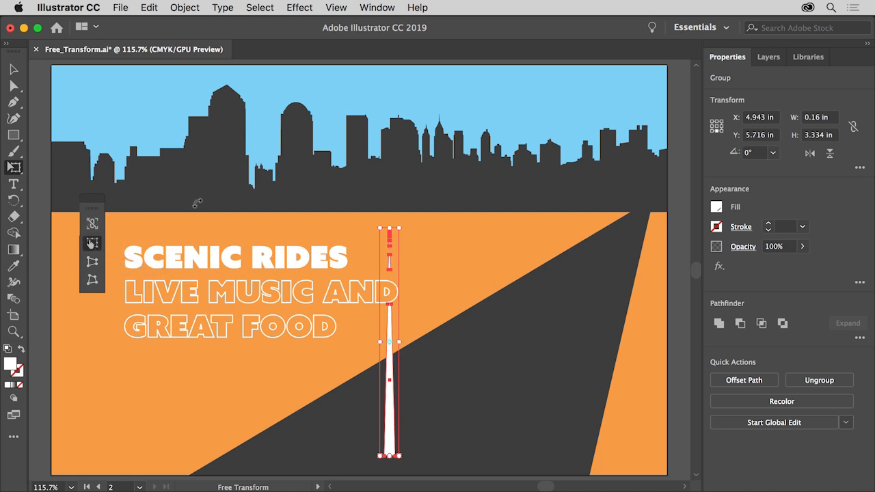
pyautogui.click(335, 7)
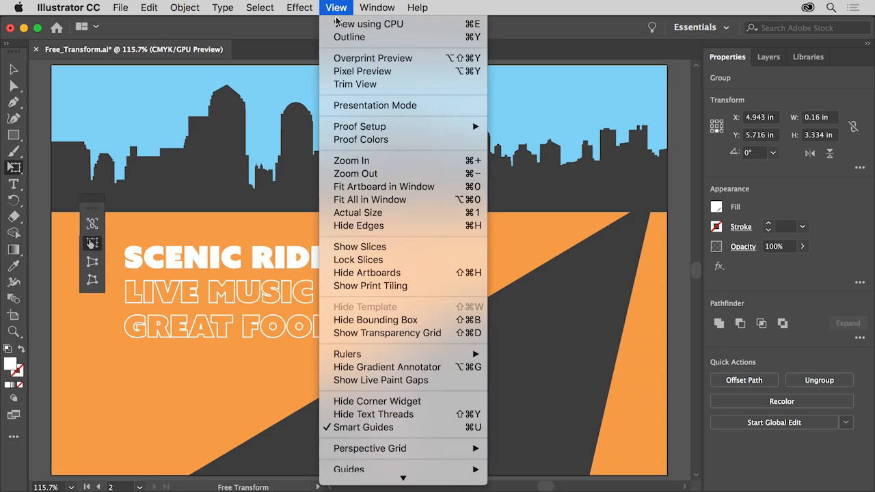
pyautogui.click(403, 427)
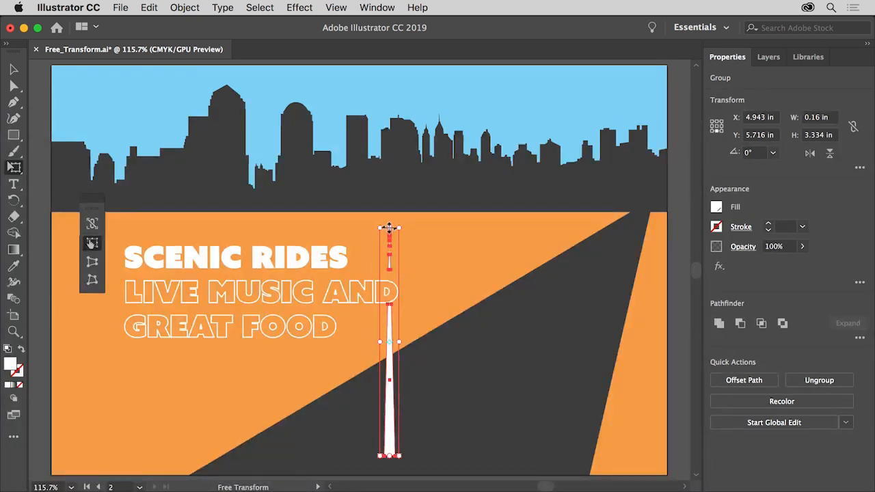
pyautogui.moveTo(389, 227); pyautogui.dragTo(639, 213)
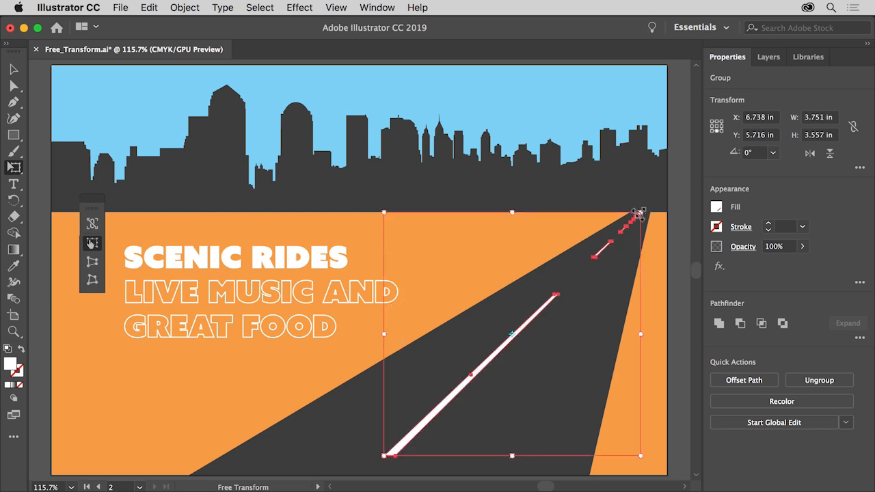
pyautogui.click(264, 8)
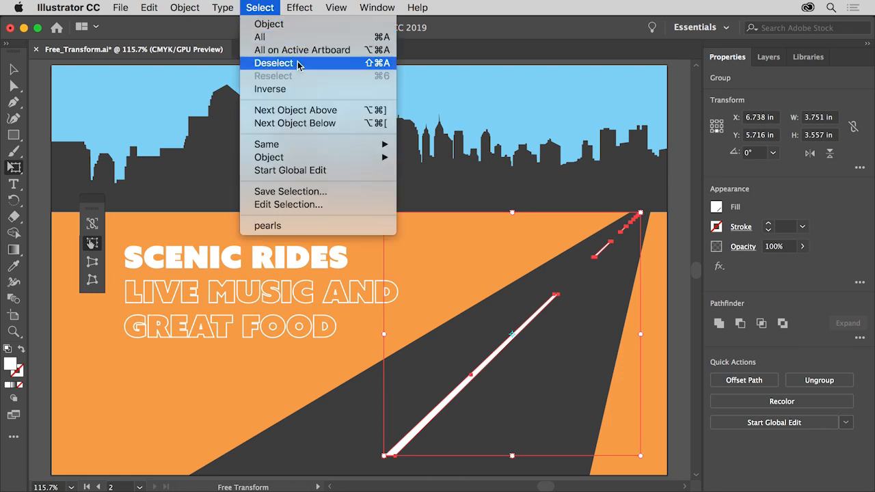
pyautogui.click(274, 63)
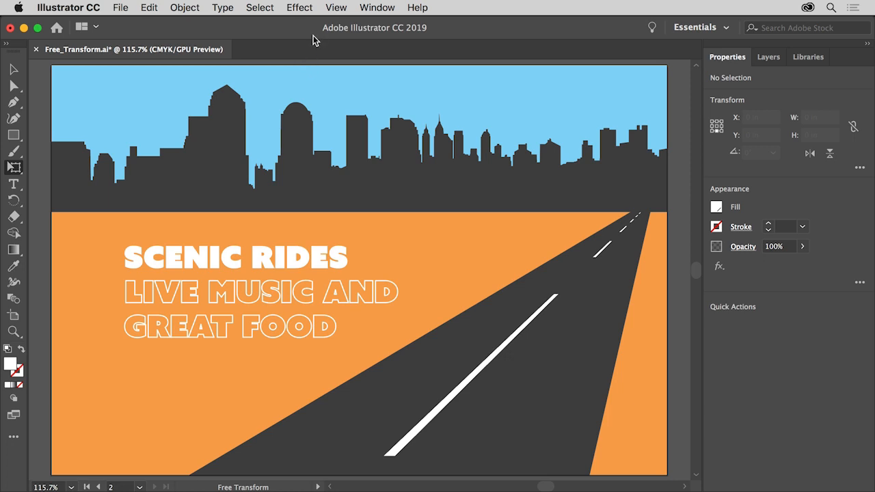
pyautogui.click(334, 9)
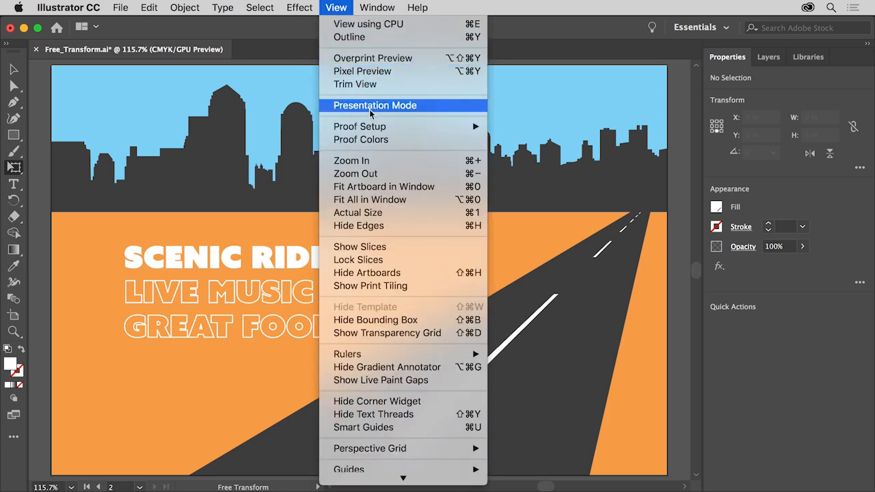
pyautogui.click(404, 200)
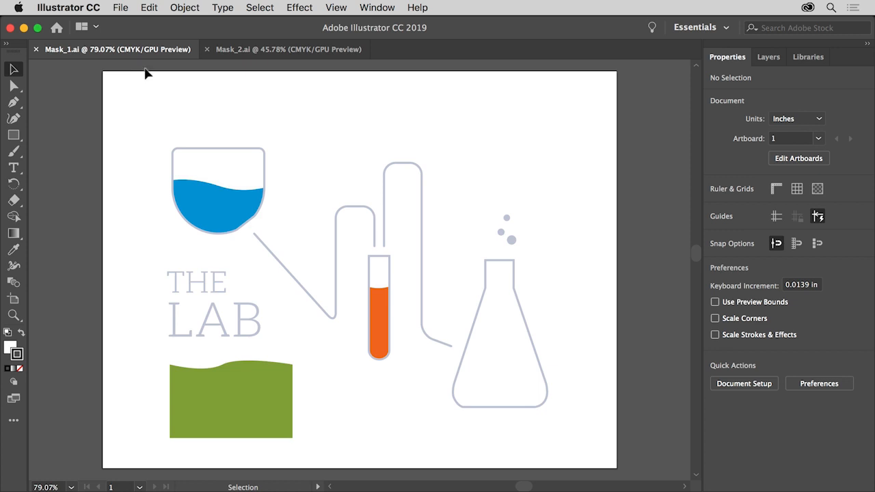
# - In Mask_1.ai, move the green wavy-topped shape over the lower part of the empty flask and send it to the back
pyautogui.click(337, 8)
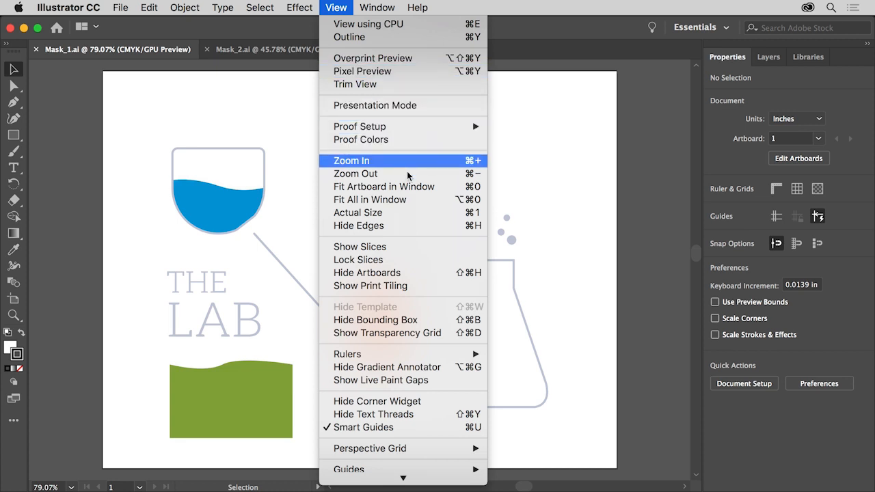
pyautogui.click(413, 199)
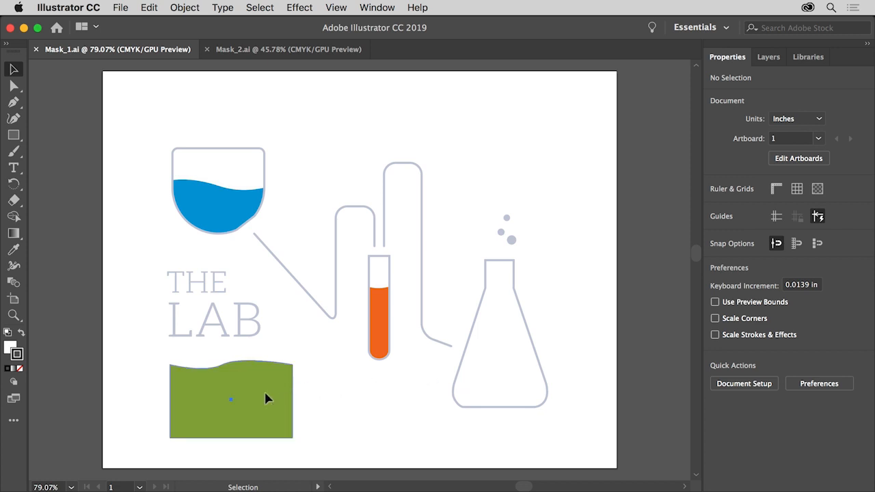
pyautogui.moveTo(269, 396); pyautogui.dragTo(536, 390)
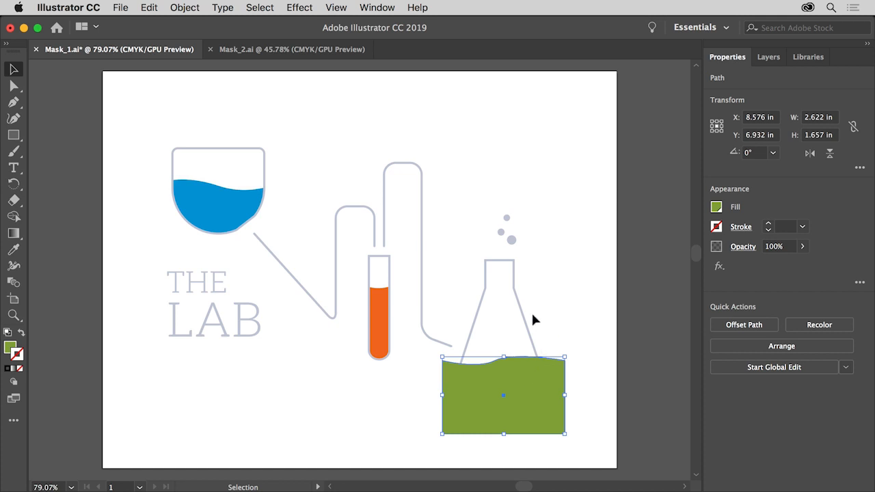
pyautogui.click(728, 344)
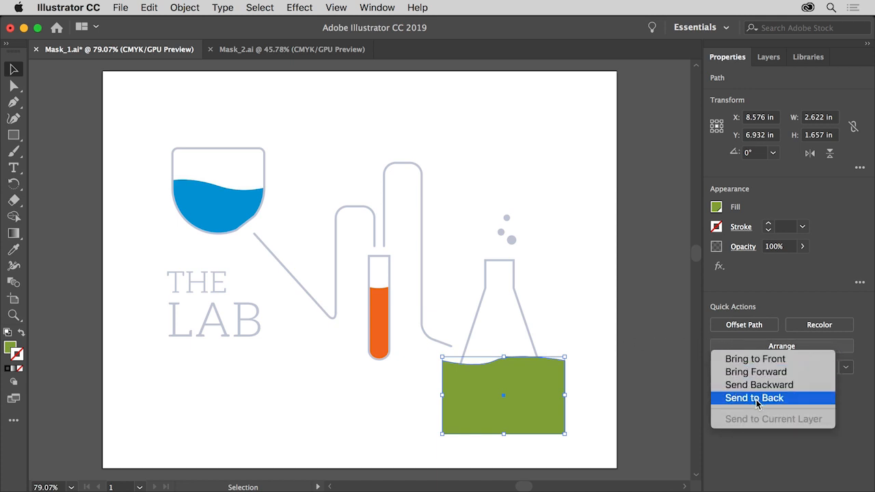
pyautogui.click(788, 400)
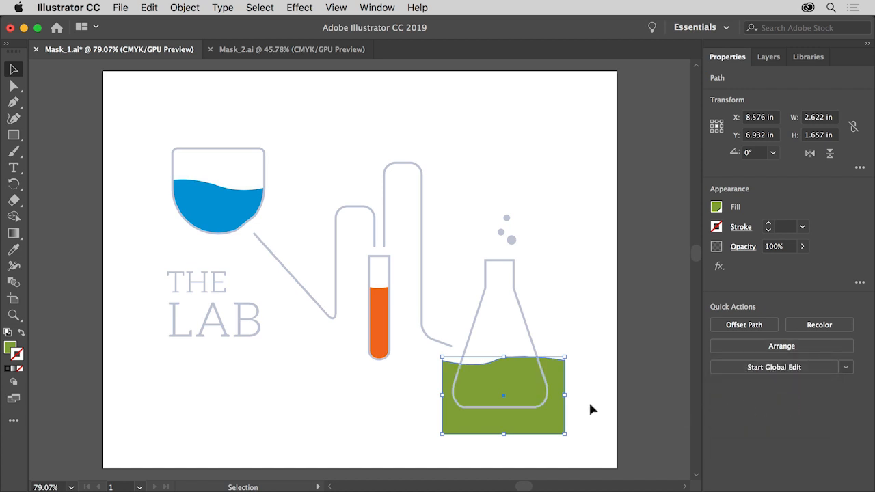
# - Make a clipping mask from the flask outline and the green shape, and move the masked green contents up about 0.4 in
pyautogui.keyDown('shift'); pyautogui.click(528, 328); pyautogui.keyUp('shift')
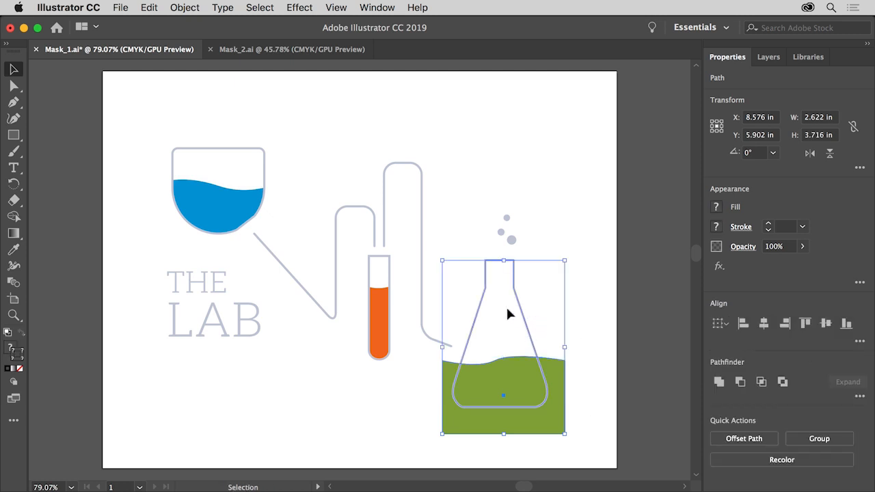
pyautogui.click(190, 8)
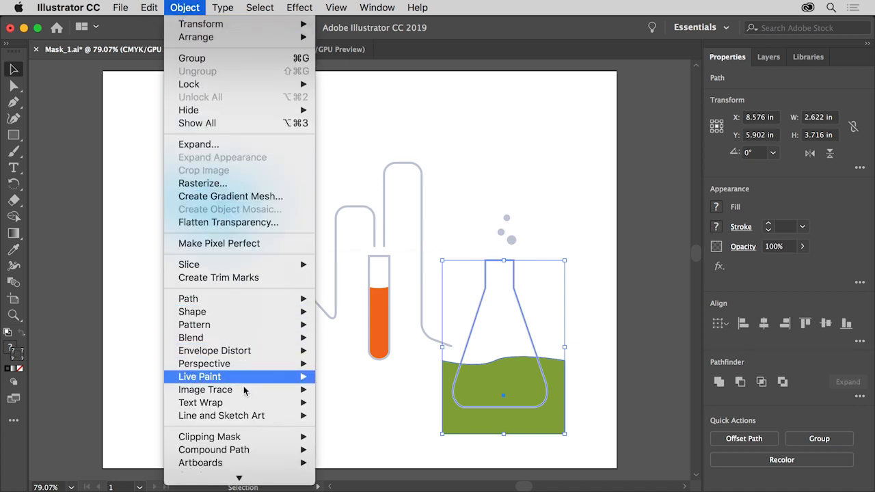
pyautogui.moveTo(259, 440)
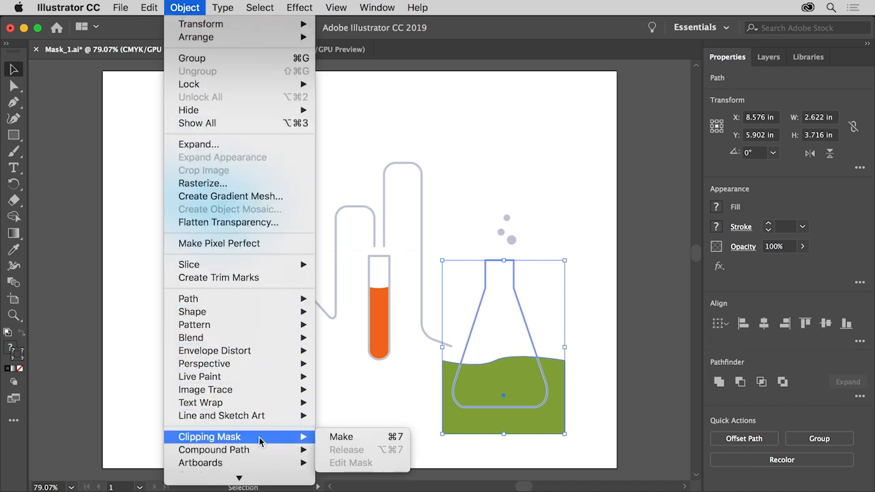
pyautogui.click(370, 437)
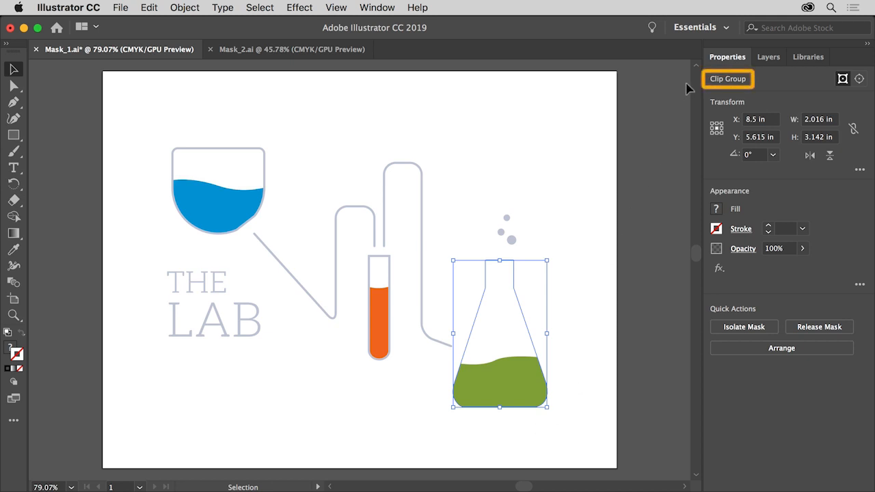
pyautogui.click(861, 80)
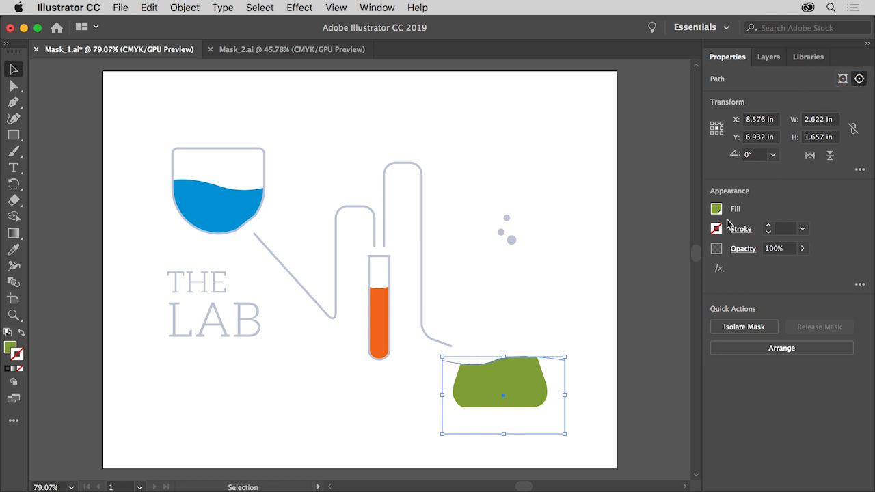
pyautogui.moveTo(517, 386); pyautogui.dragTo(518, 373)
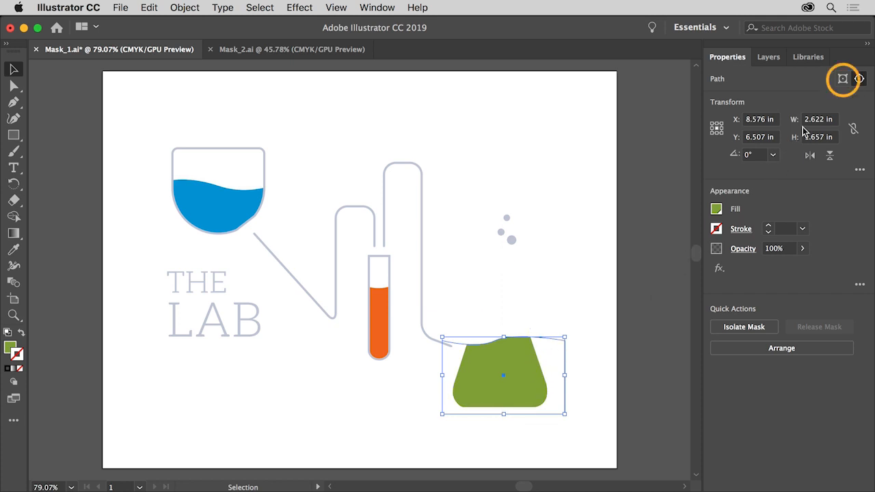
# - Edit the flask's clipping path, give it a 3 pt light gray-lavender swatch stroke, and deselect the artwork
pyautogui.click(841, 81)
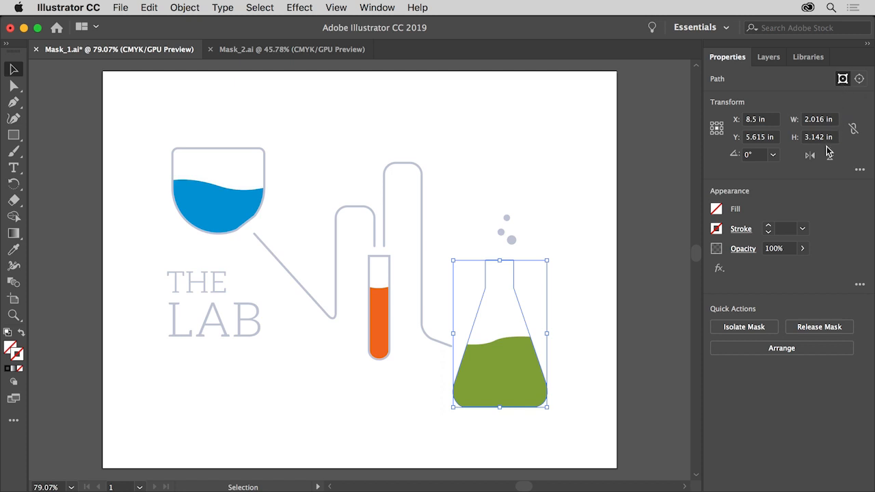
pyautogui.click(768, 226)
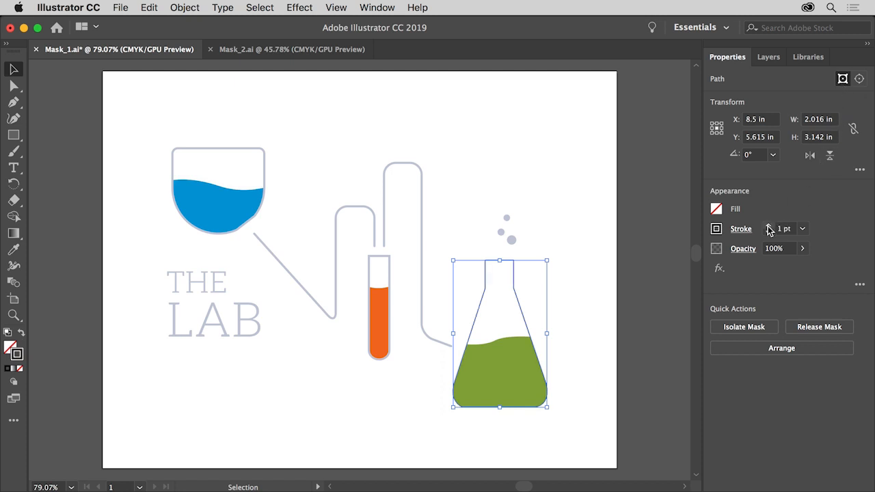
pyautogui.click(768, 225)
pyautogui.click(768, 225)
pyautogui.click(715, 230)
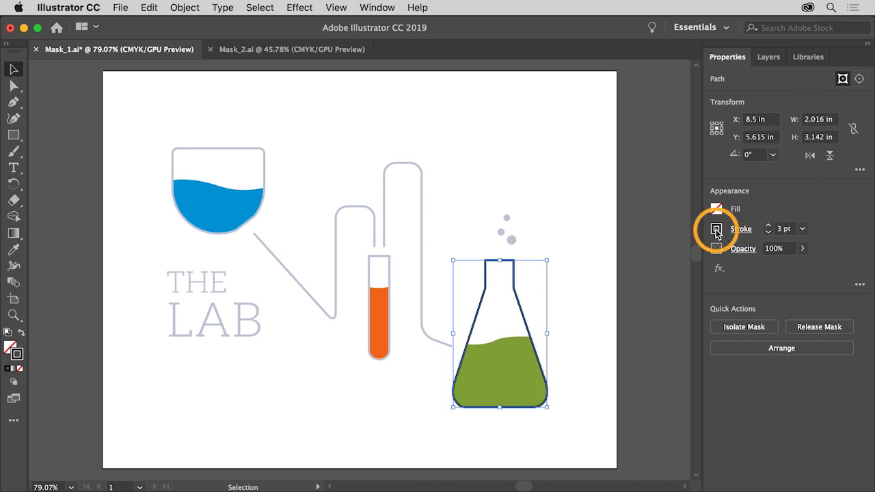
pyautogui.click(716, 229)
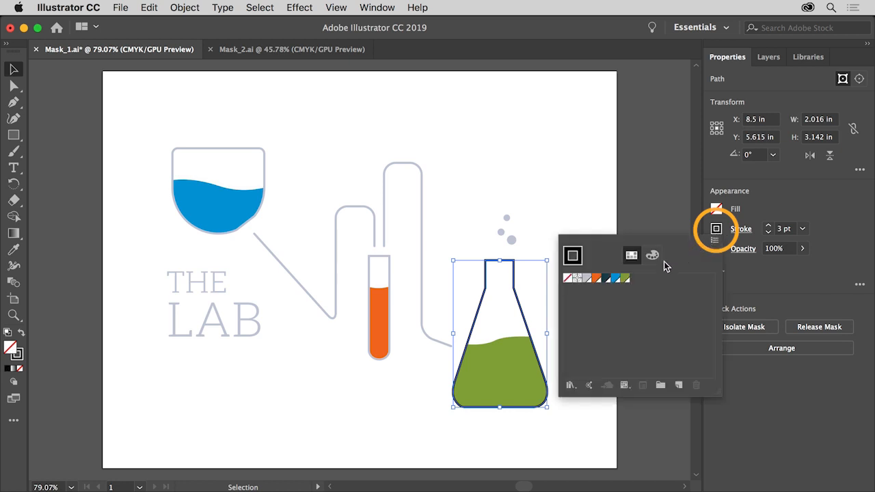
pyautogui.click(586, 279)
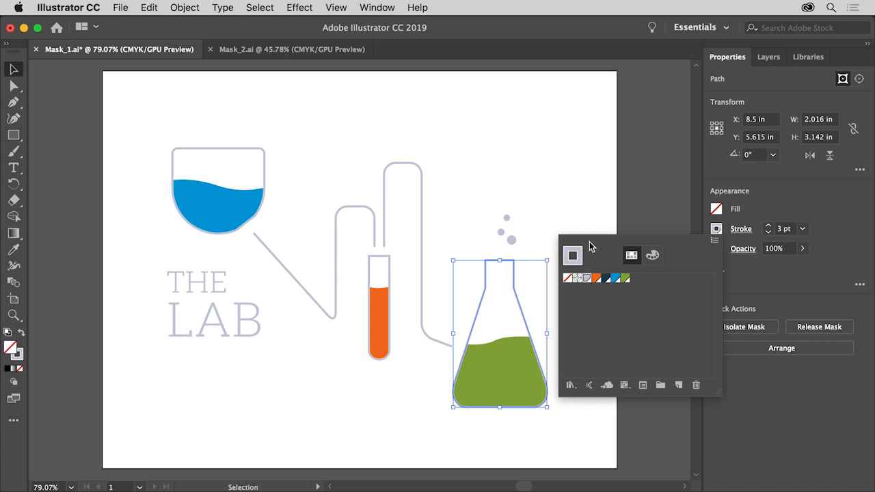
pyautogui.click(587, 209)
pyautogui.click(587, 207)
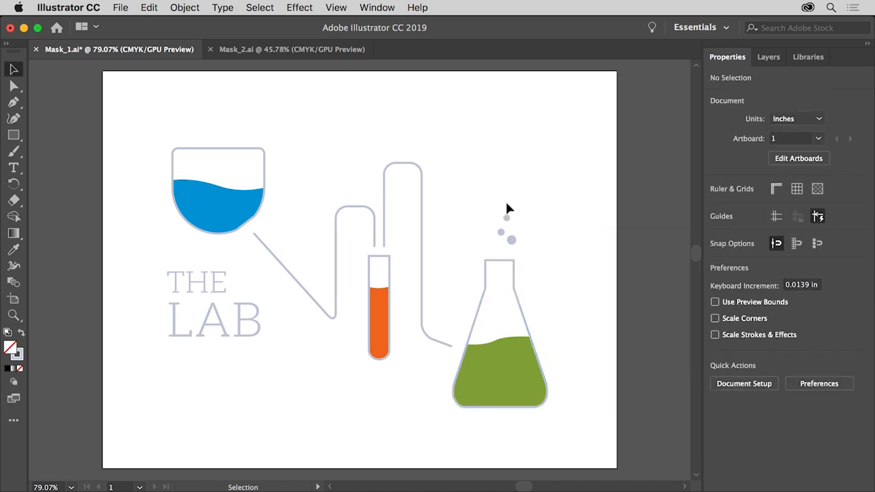
# - Show all the hidden artwork in Mask_1.ai
pyautogui.click(196, 8)
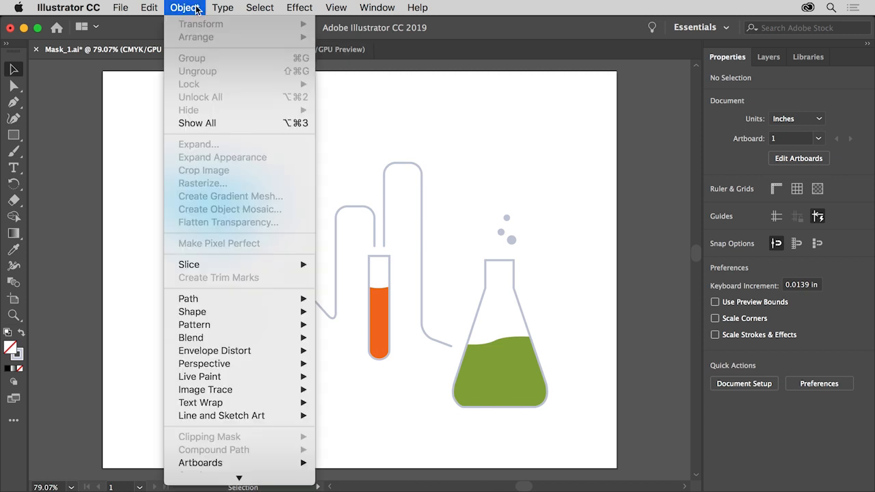
pyautogui.click(222, 121)
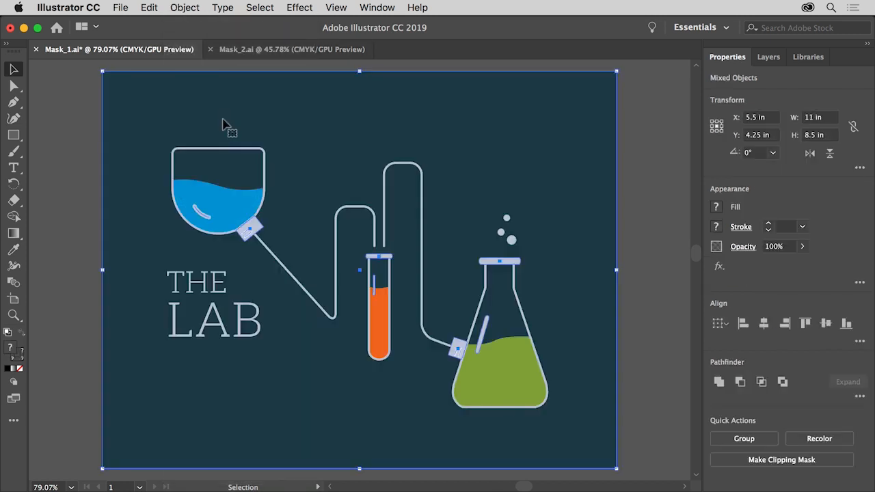
# - Switch to Mask_2.ai and group all the pieces of the seagull, sun, clouds and sailboat scene
pyautogui.click(242, 53)
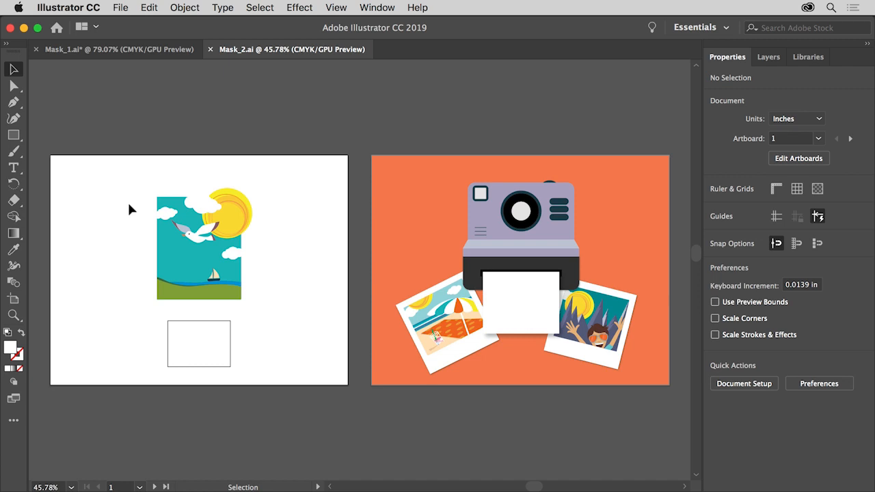
pyautogui.moveTo(130, 181); pyautogui.dragTo(254, 305)
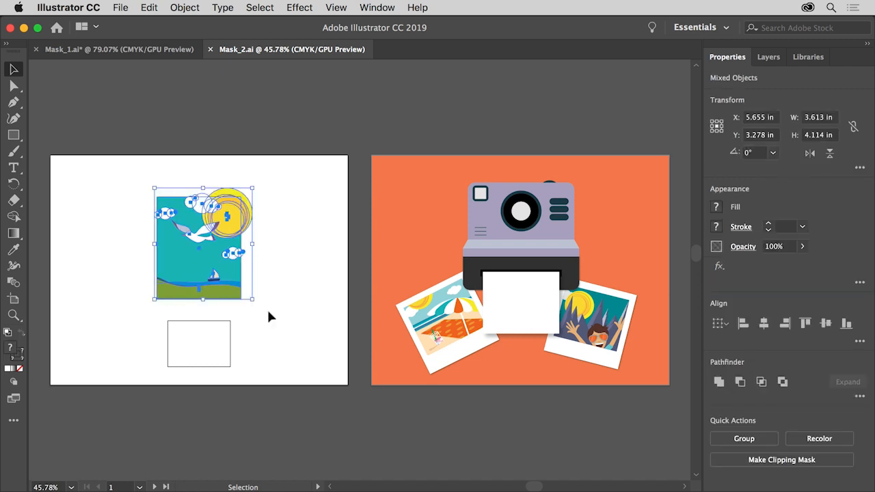
pyautogui.click(732, 439)
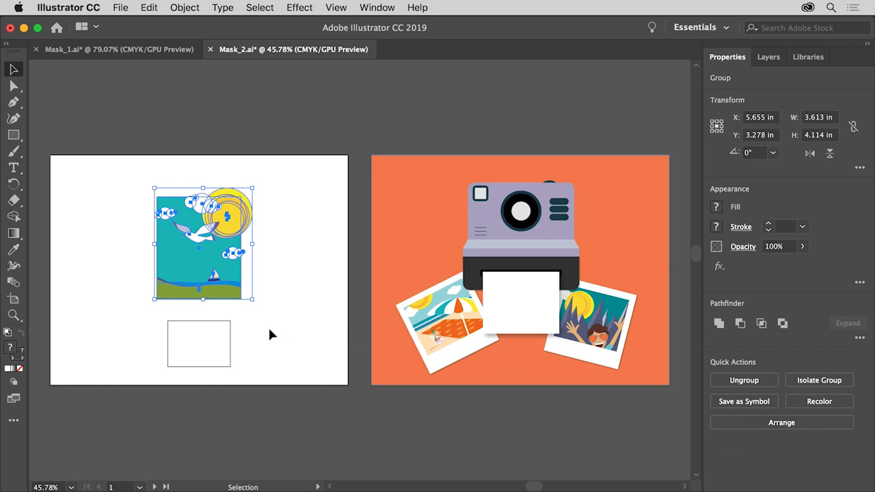
# - Move the small rectangle over the seagull in the scene and make a clipping mask from the rectangle and the scene group
pyautogui.moveTo(214, 337); pyautogui.dragTo(211, 234)
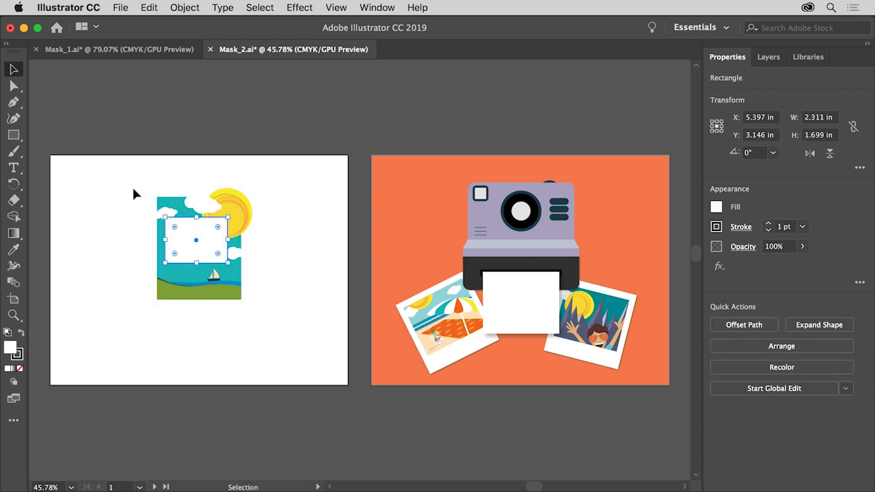
pyautogui.moveTo(134, 194); pyautogui.dragTo(246, 292)
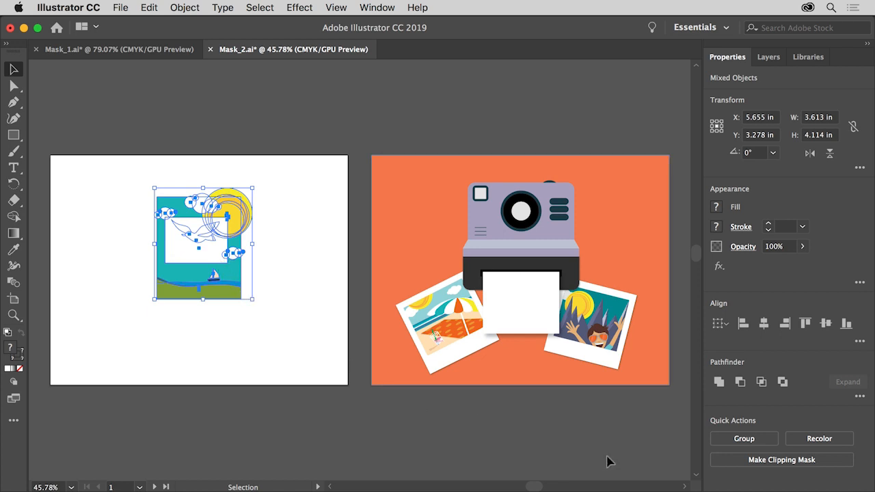
pyautogui.click(720, 464)
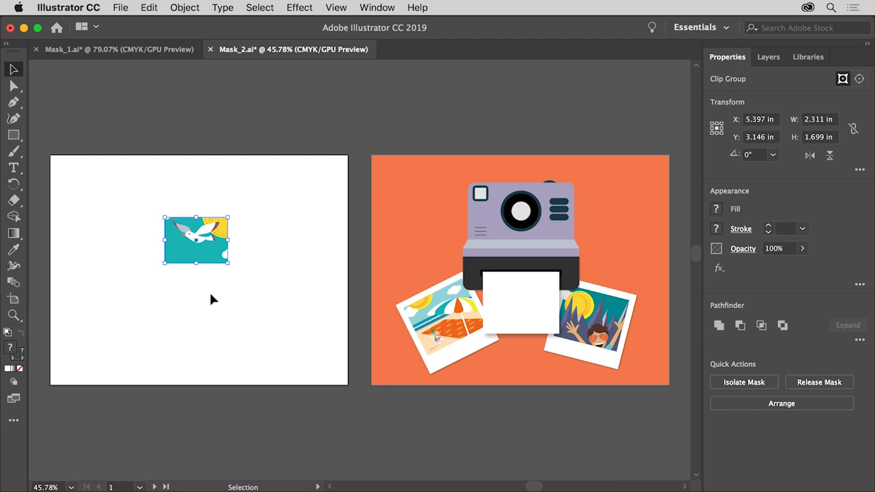
# - Isolate the clip group, move the masked scene down about 0.24 in within the rectangle, exit isolation and deselect it
pyautogui.press('super+equal')
pyautogui.press('super+equal')
pyautogui.press('super+equal')
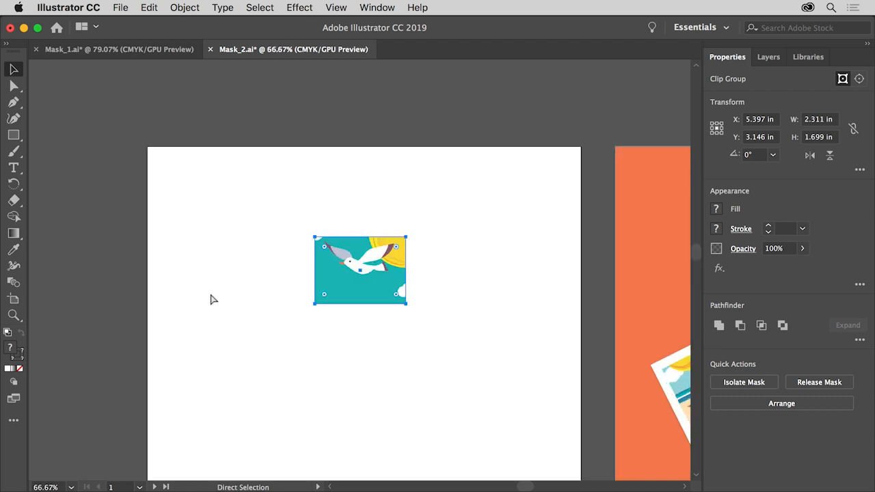
pyautogui.press('v')
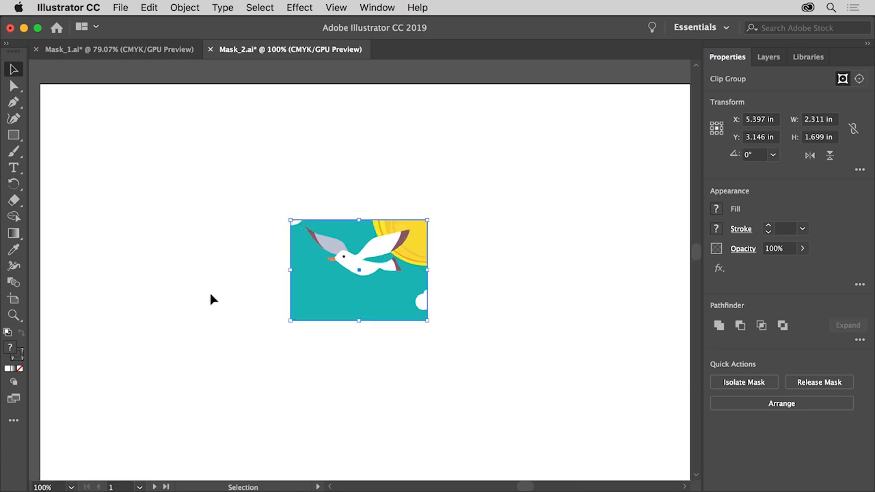
pyautogui.doubleClick(340, 282)
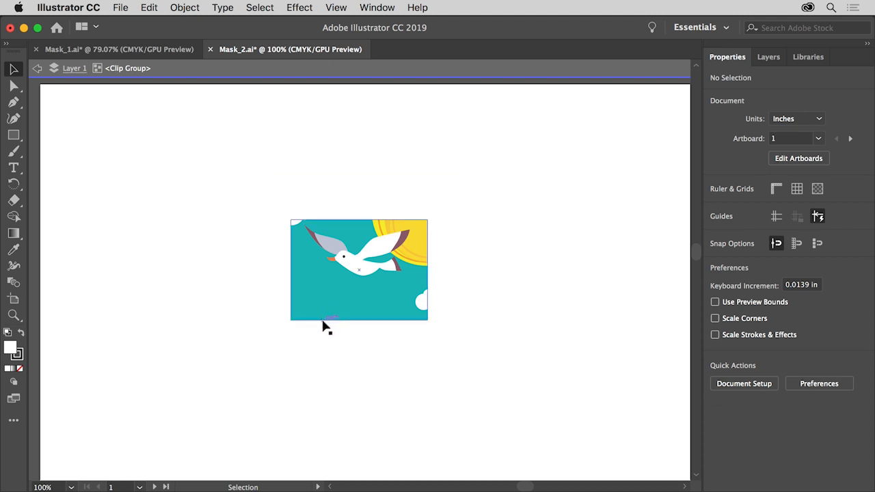
pyautogui.click(351, 274)
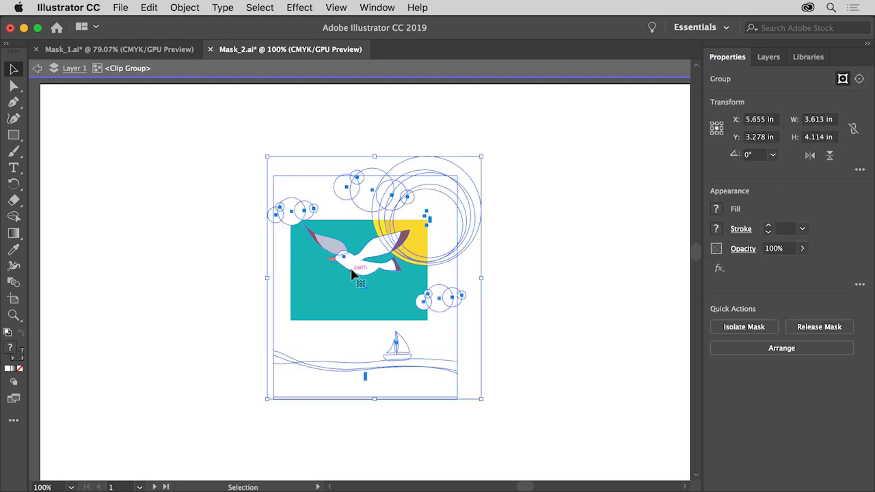
pyautogui.moveTo(352, 272); pyautogui.dragTo(352, 286)
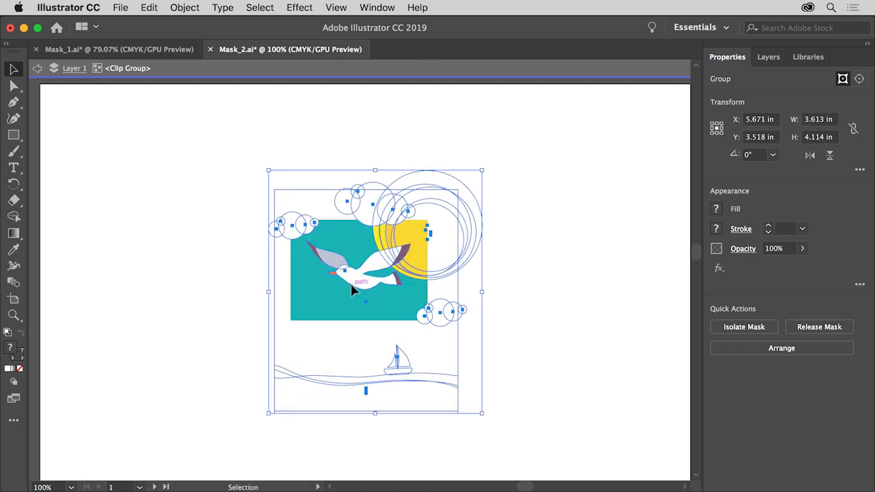
pyautogui.press('Escape')
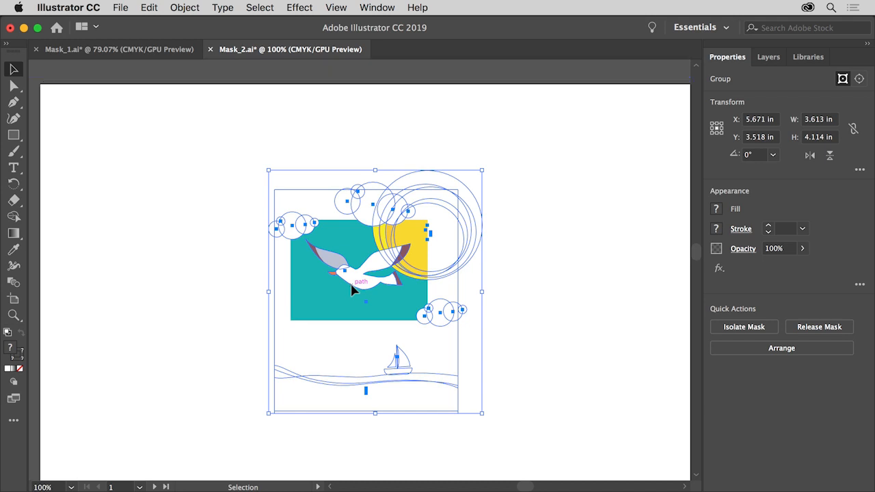
pyautogui.click(212, 270)
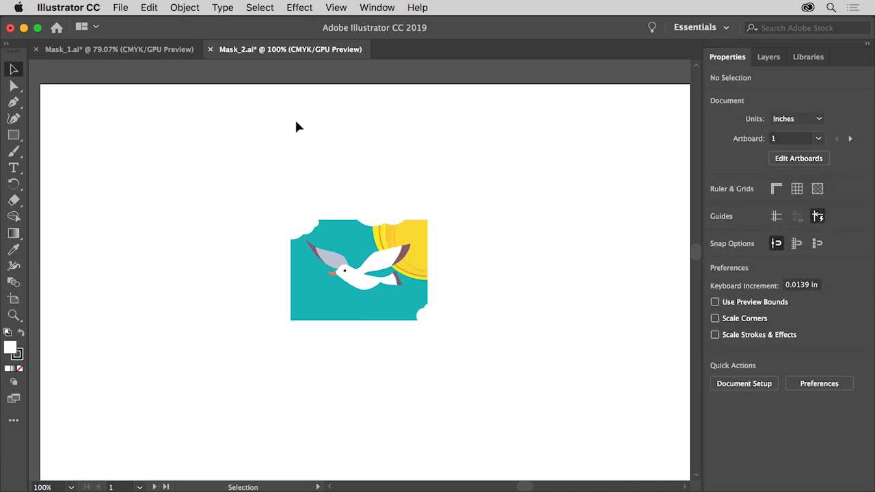
# - Fit all artboards in view, move the masked seagull picture onto the blank instant photo below the camera, and deselect it
pyautogui.click(336, 8)
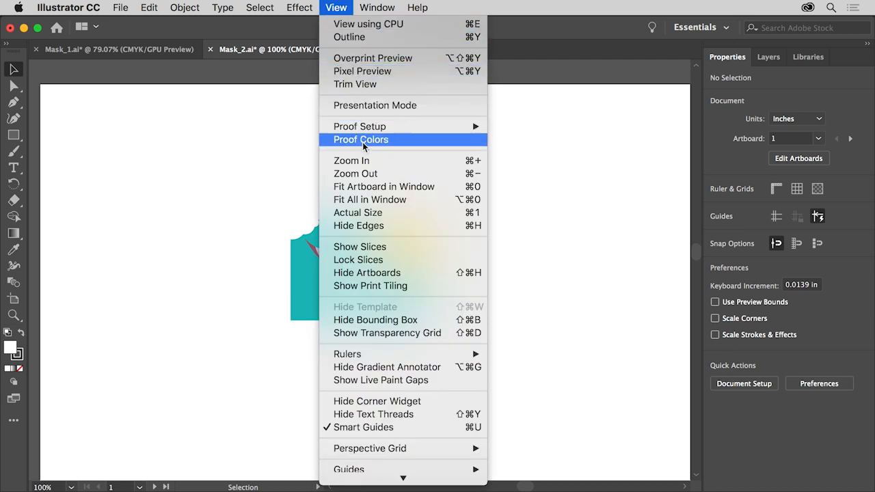
pyautogui.click(410, 201)
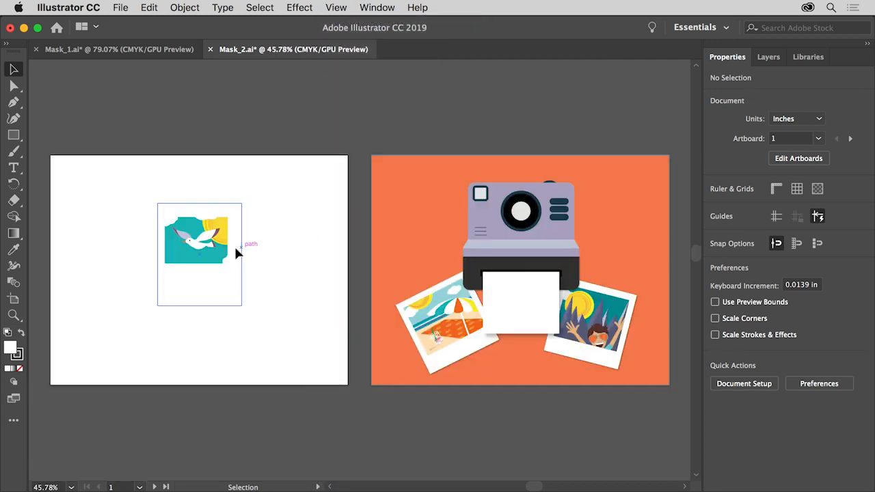
pyautogui.moveTo(235, 254); pyautogui.dragTo(544, 307)
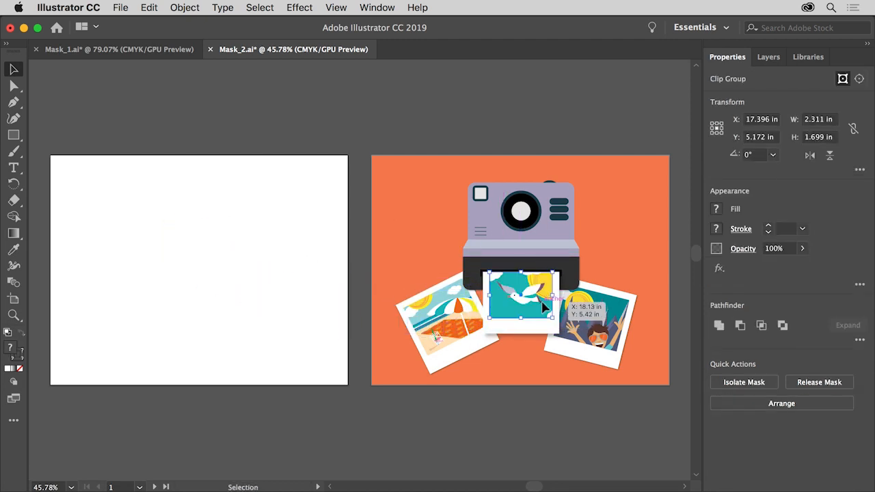
pyautogui.click(312, 297)
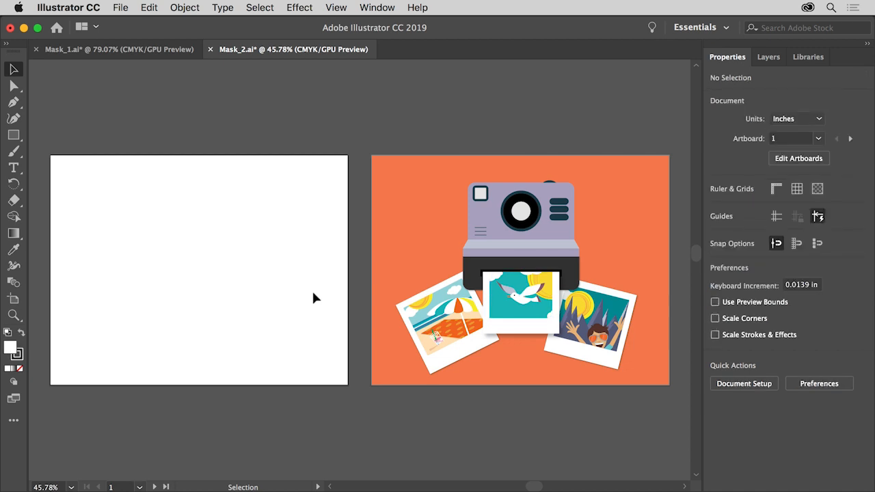